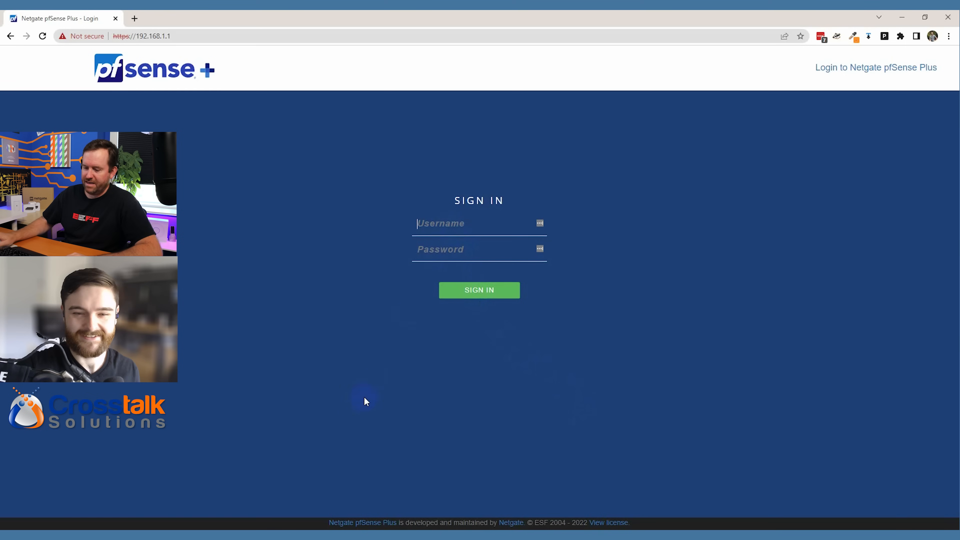
# - Sign in to the web interface as admin with the default password
pyautogui.write('admin')
pyautogui.press('Tab')
pyautogui.write('pfsense')
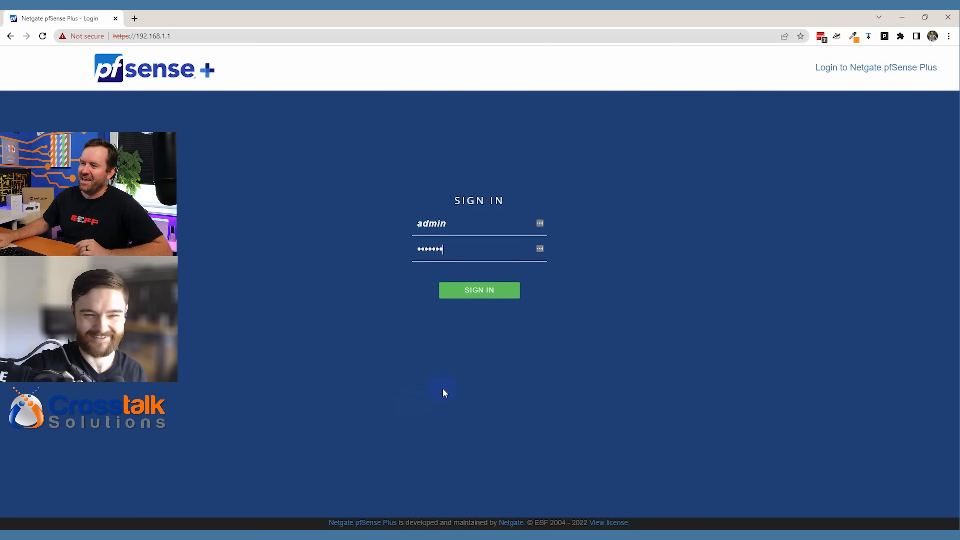
pyautogui.click(486, 293)
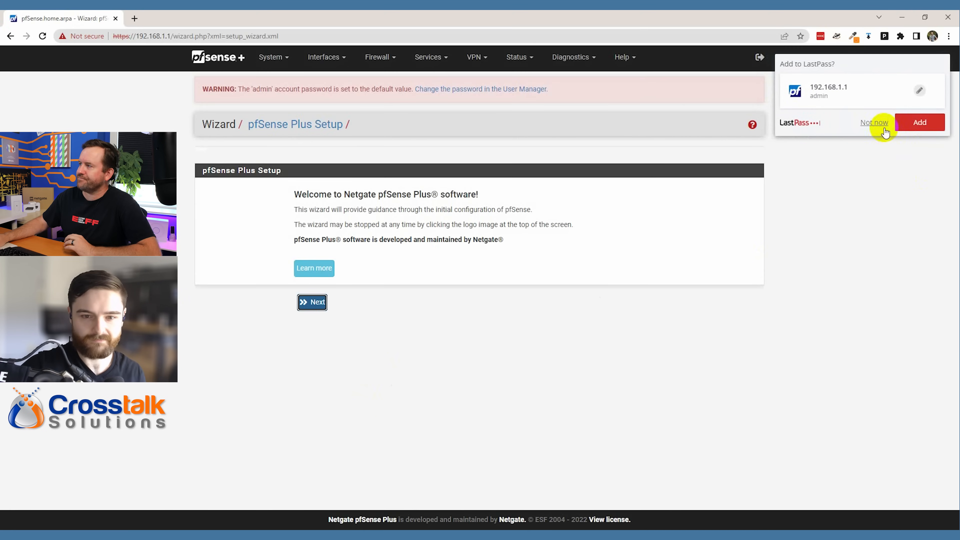
# - Dismiss the password-save prompt and advance past the welcome and support pages to General Information
pyautogui.click(874, 123)
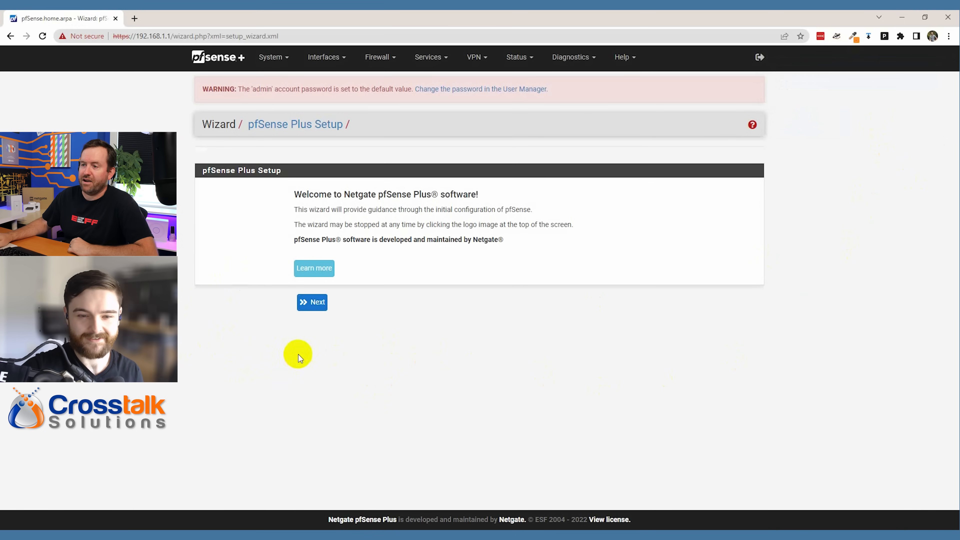
pyautogui.click(315, 305)
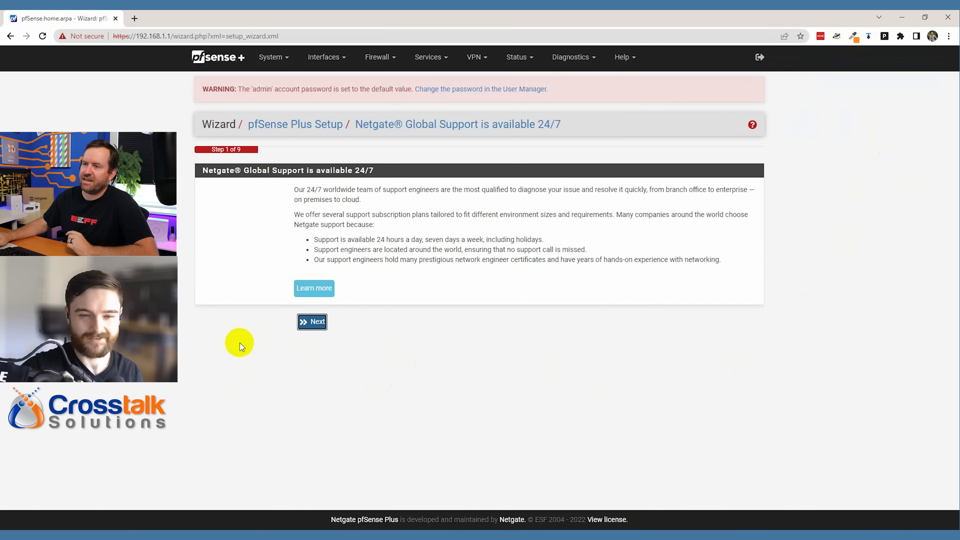
pyautogui.click(312, 323)
pyautogui.click(338, 212)
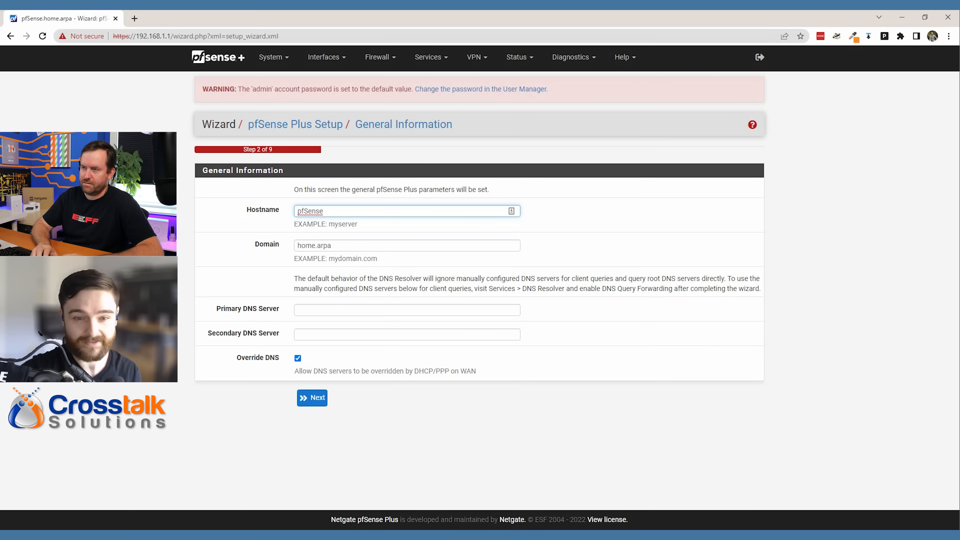
# - Keep hostname pfSense and replace the domain home.arpa with crosstalksolutions.local
pyautogui.write('pf')
pyautogui.press('BackSpace')
pyautogui.press('BackSpace')
pyautogui.press('End')
pyautogui.write('.crosstalk')
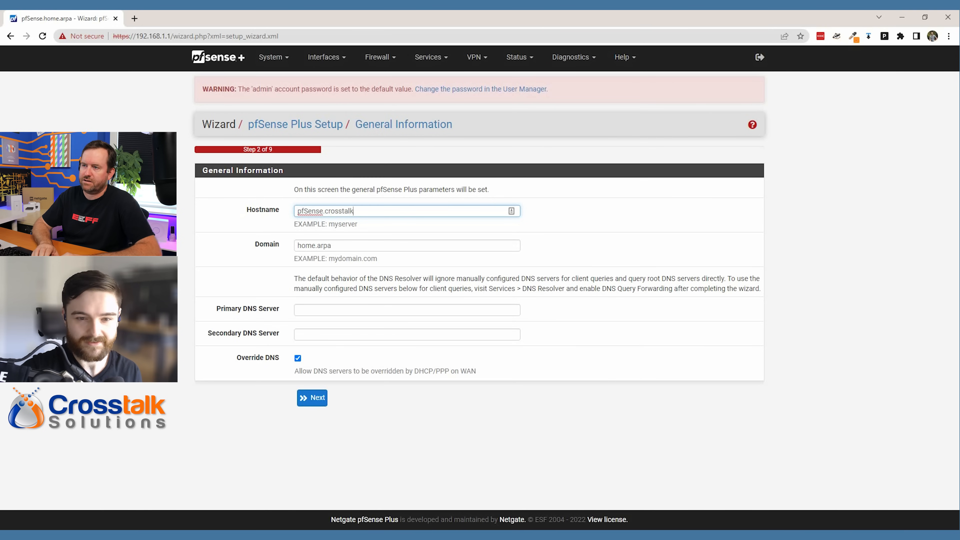
pyautogui.write('solutions.loc')
pyautogui.press('BackSpace')
pyautogui.press('BackSpace')
pyautogui.write('.local')
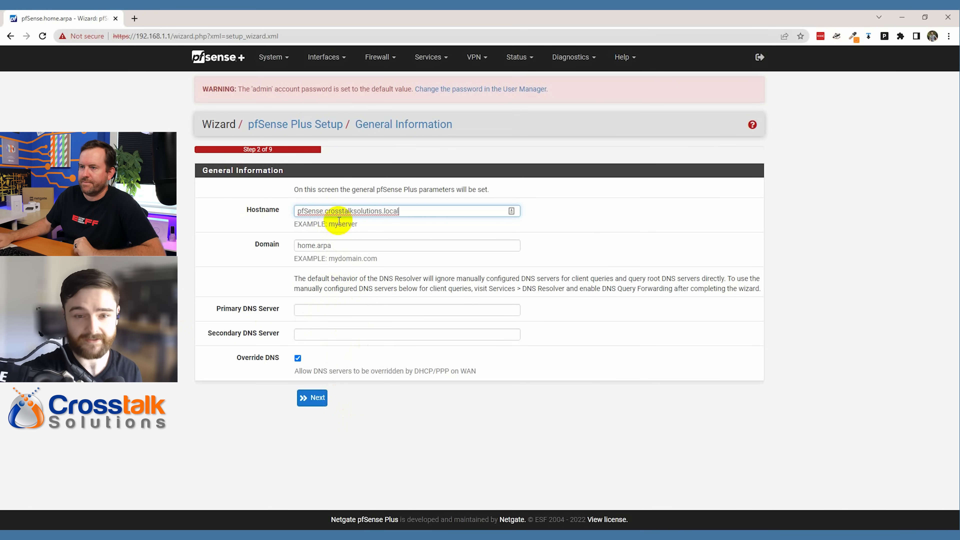
pyautogui.click(323, 211)
pyautogui.hotkey('shift', 'End')
pyautogui.hotkey('ctrl', 'c')
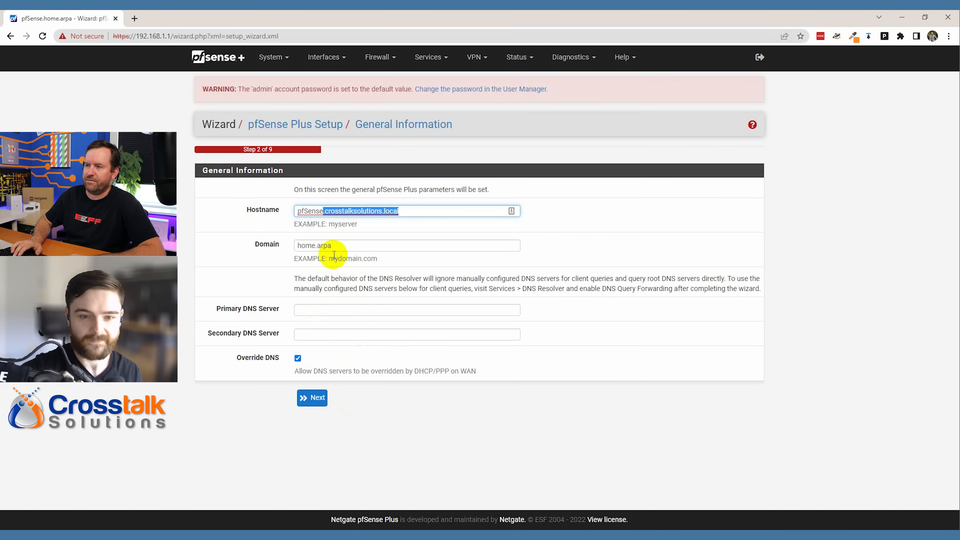
pyautogui.press('BackSpace')
pyautogui.press('Tab')
pyautogui.hotkey('ctrl', 'v')
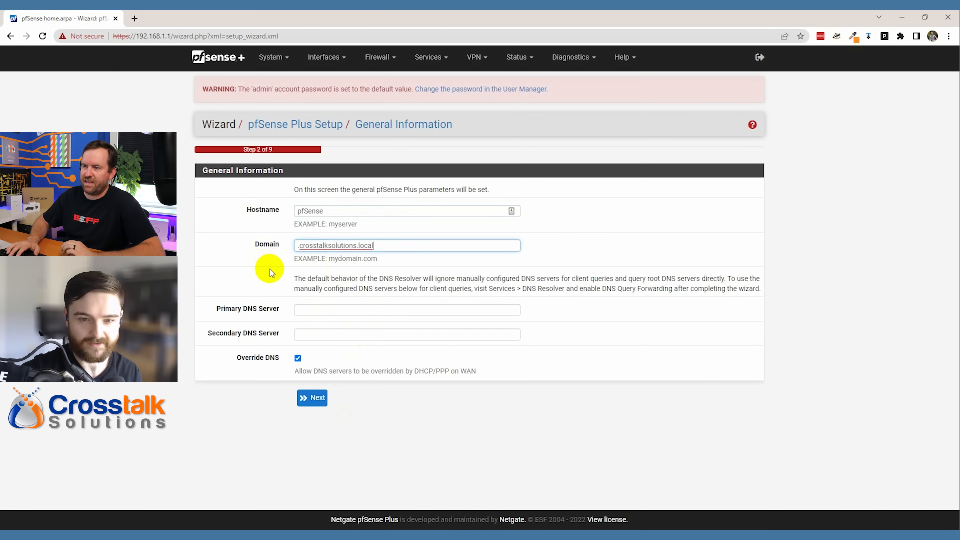
pyautogui.press('Delete')
pyautogui.tripleClick(403, 244)
pyautogui.click(652, 445)
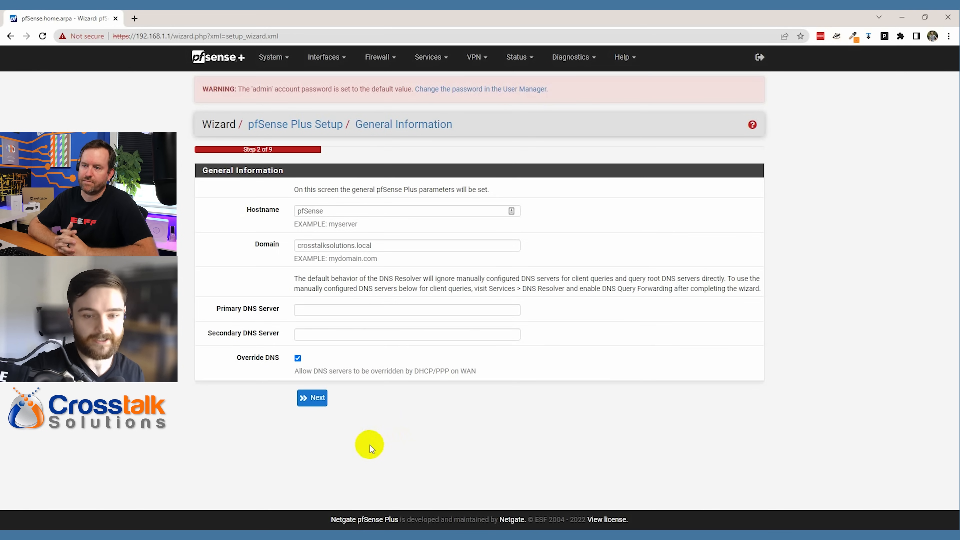
# - Set primary DNS 8.8.8.8 and secondary DNS 1.1.1.1, then continue
pyautogui.click(332, 311)
pyautogui.write('8.8.8.8')
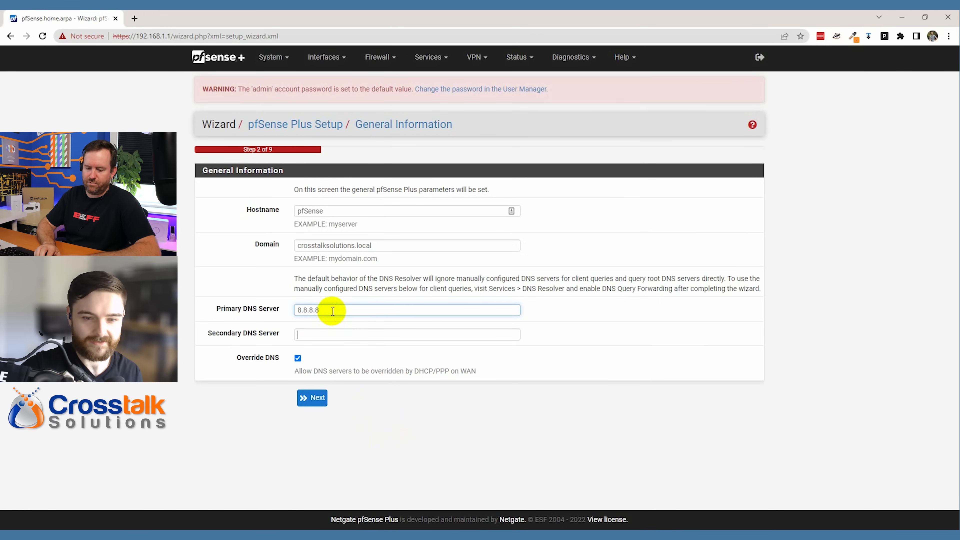
pyautogui.press('Tab')
pyautogui.write('1.1.1.1')
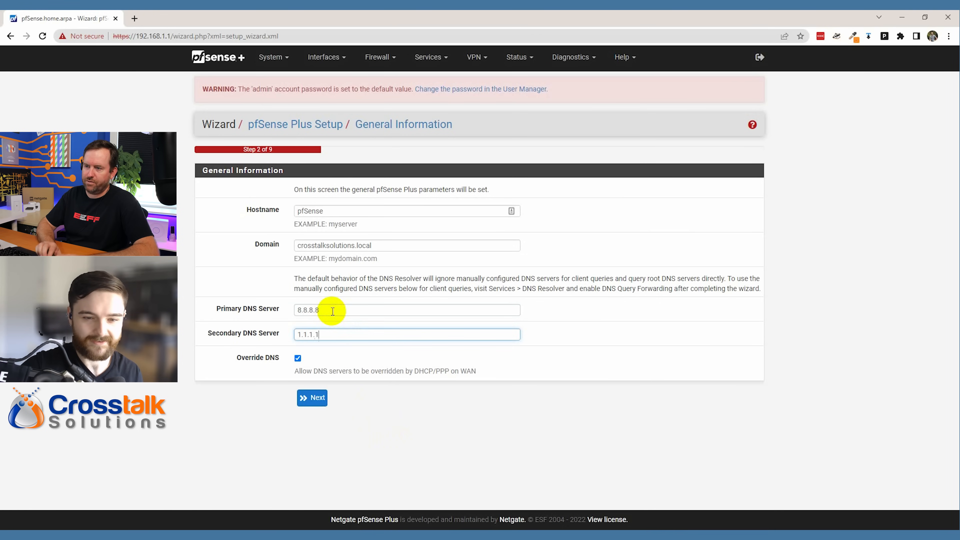
pyautogui.click(335, 437)
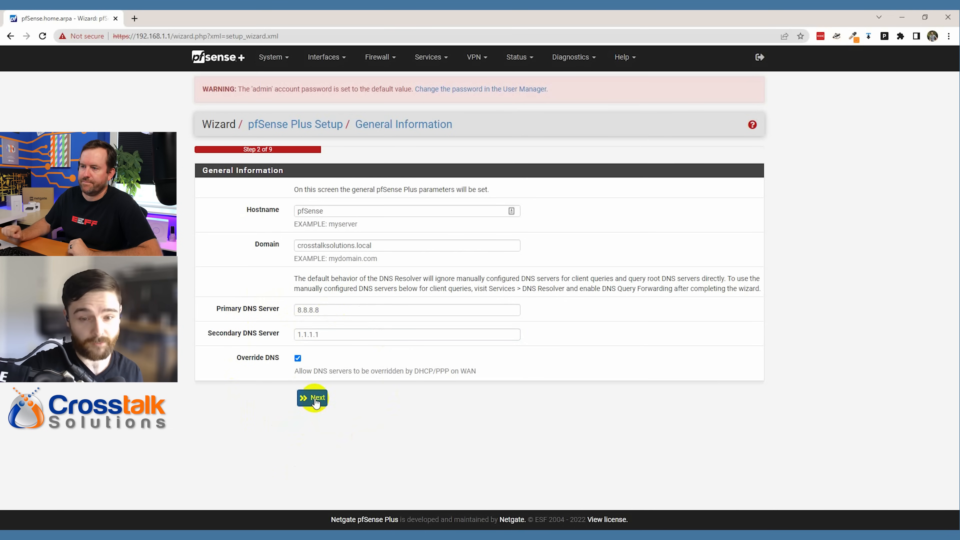
pyautogui.click(315, 402)
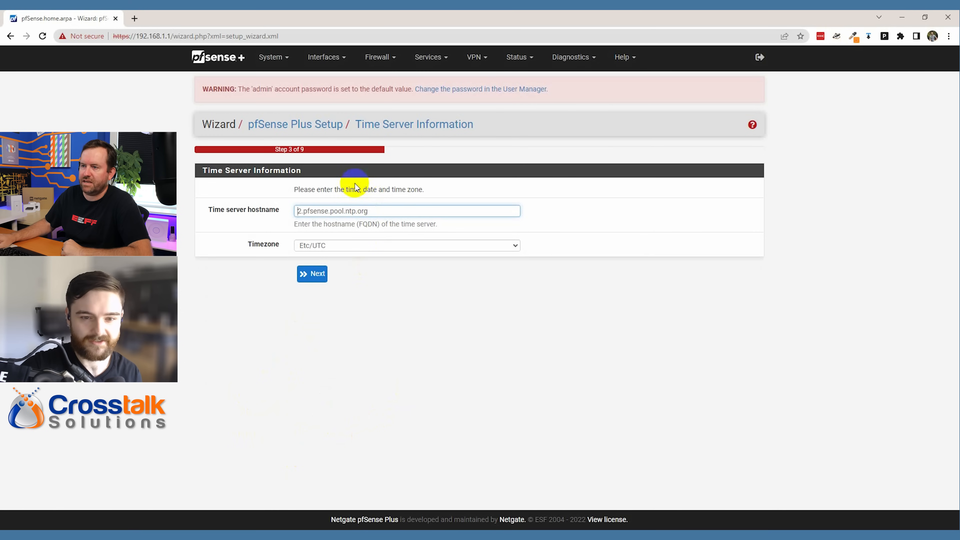
# - Pick Etc/GMT-8 from the Timezone list and move on to WAN setup
pyautogui.click(339, 245)
pyautogui.scroll(2, 342, 353)
pyautogui.scroll(3, 351, 348)
pyautogui.scroll(-11, 351, 347)
pyautogui.scroll(5, 351, 346)
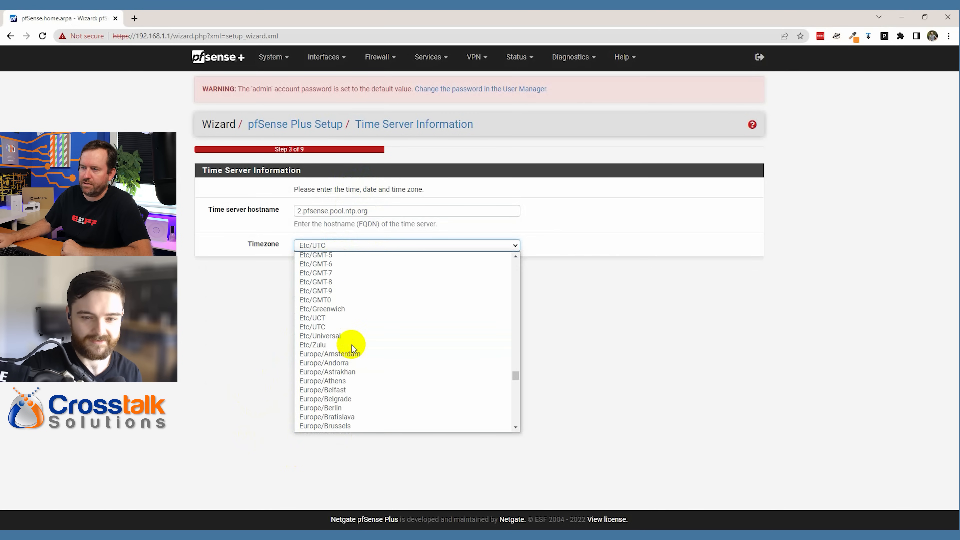
pyautogui.click(333, 382)
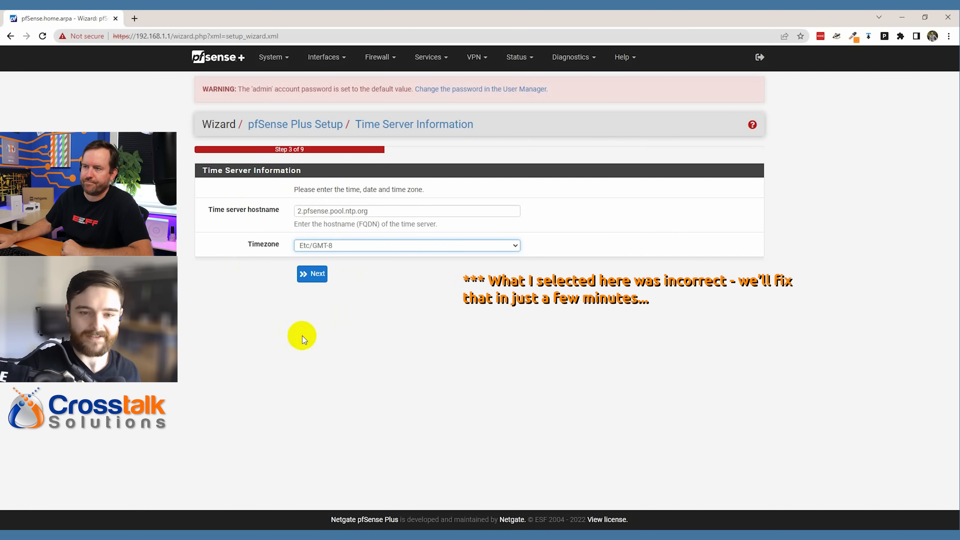
pyautogui.click(313, 274)
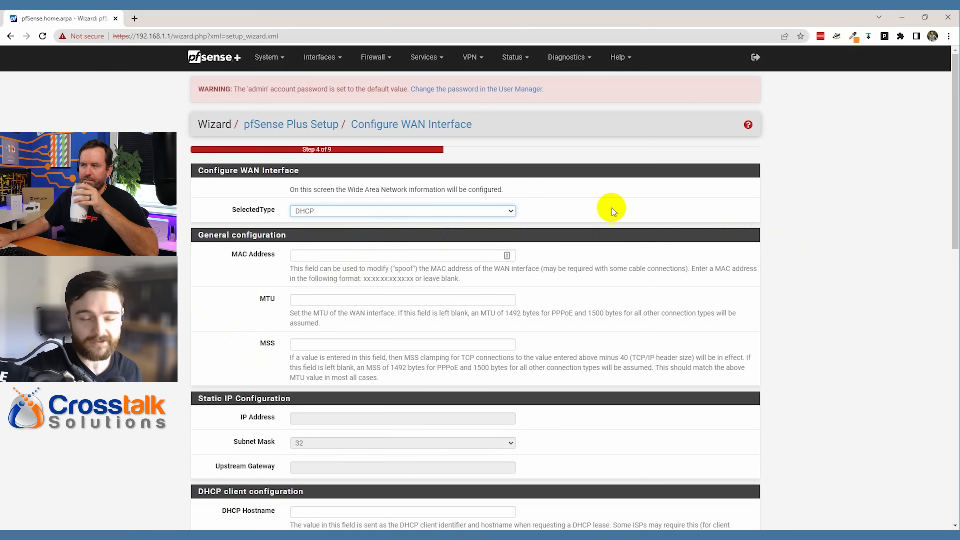
# - Leave WAN type as DHCP with RFC1918 and bogon blocking checked, then continue
pyautogui.click(510, 211)
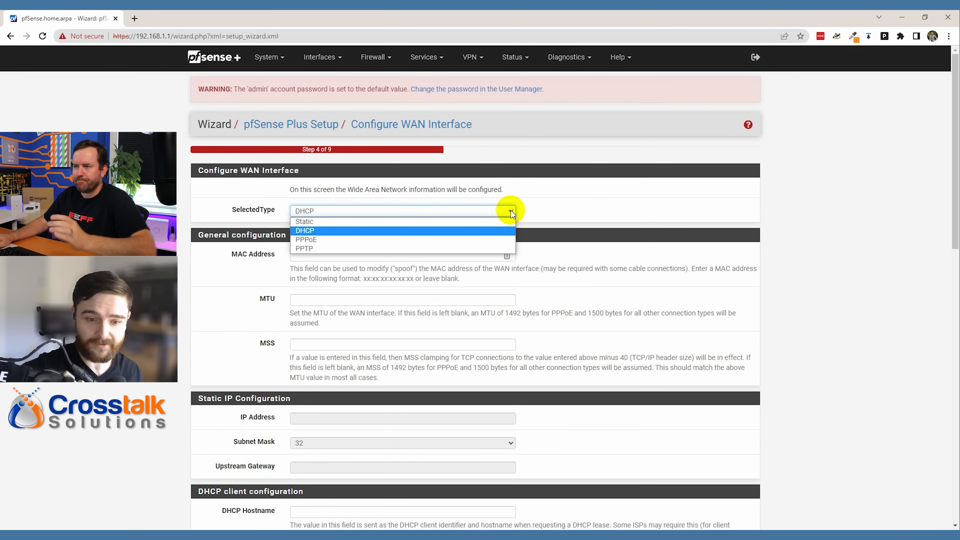
pyautogui.click(511, 214)
pyautogui.scroll(-5, 801, 281)
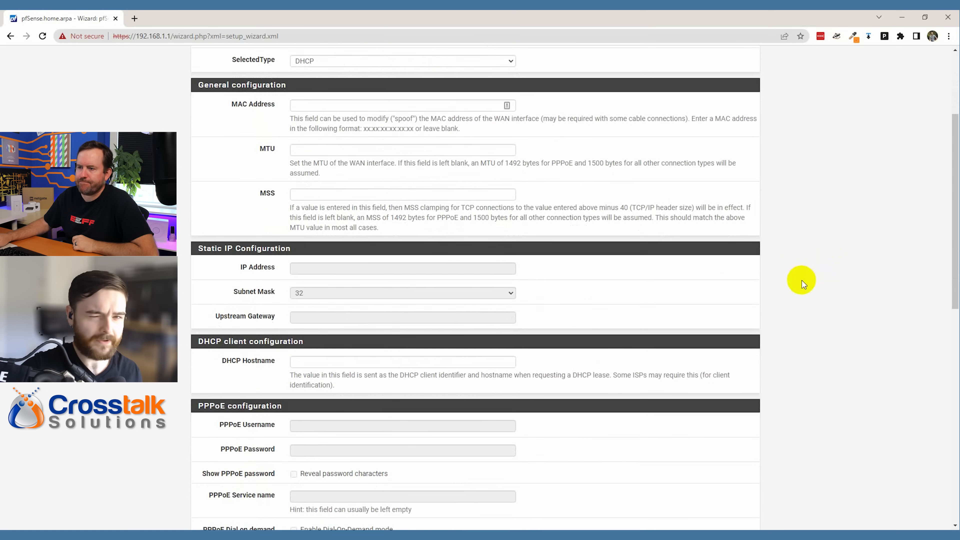
pyautogui.scroll(-6, 802, 281)
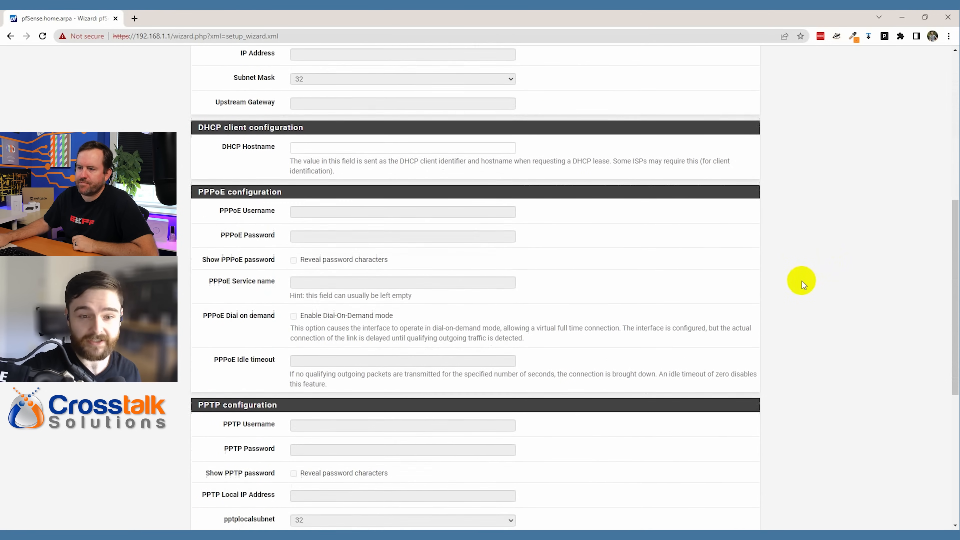
pyautogui.scroll(-5, 802, 280)
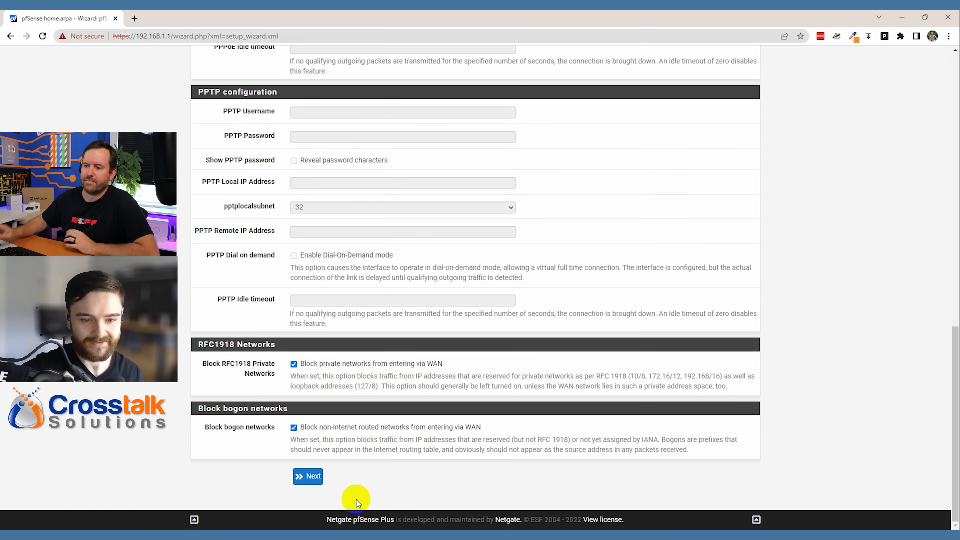
pyautogui.click(312, 478)
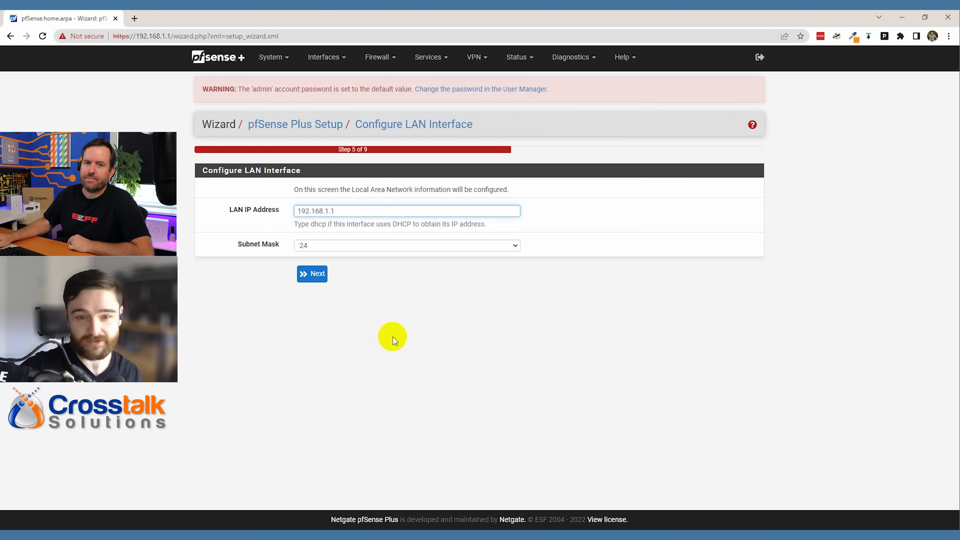
# - Accept LAN address 192.168.1.1 with subnet 24 and continue
pyautogui.click(315, 276)
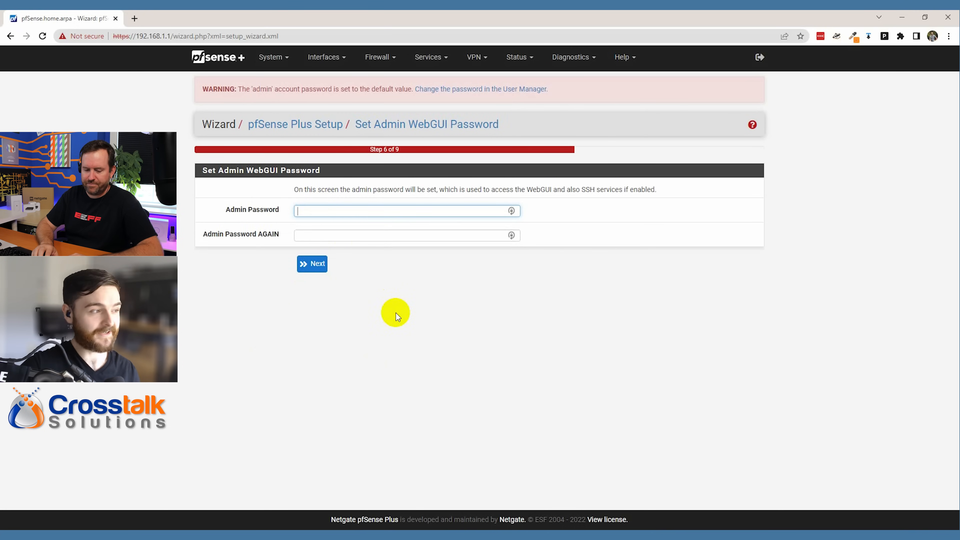
# - Enter the new admin password in both password fields and continue
pyautogui.write('*********')
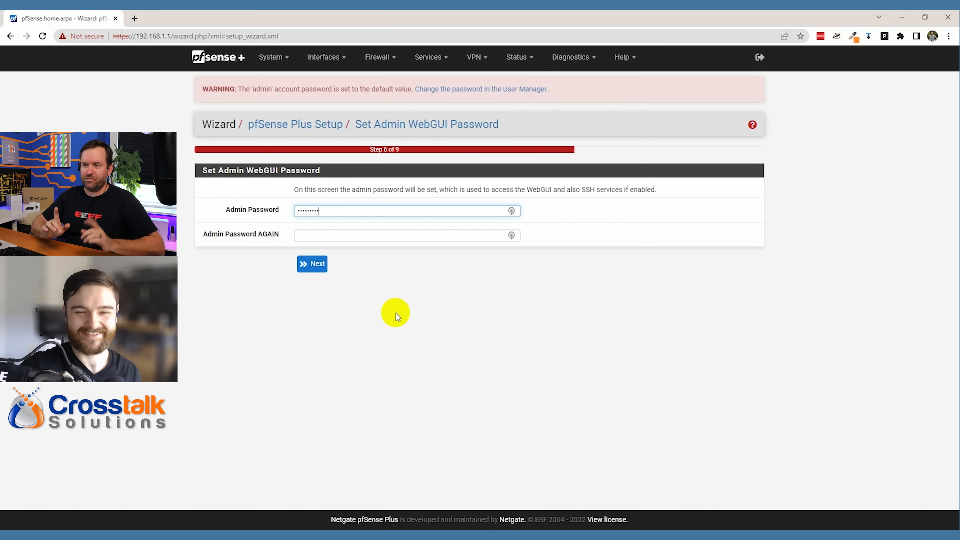
pyautogui.press('Tab')
pyautogui.write('****')
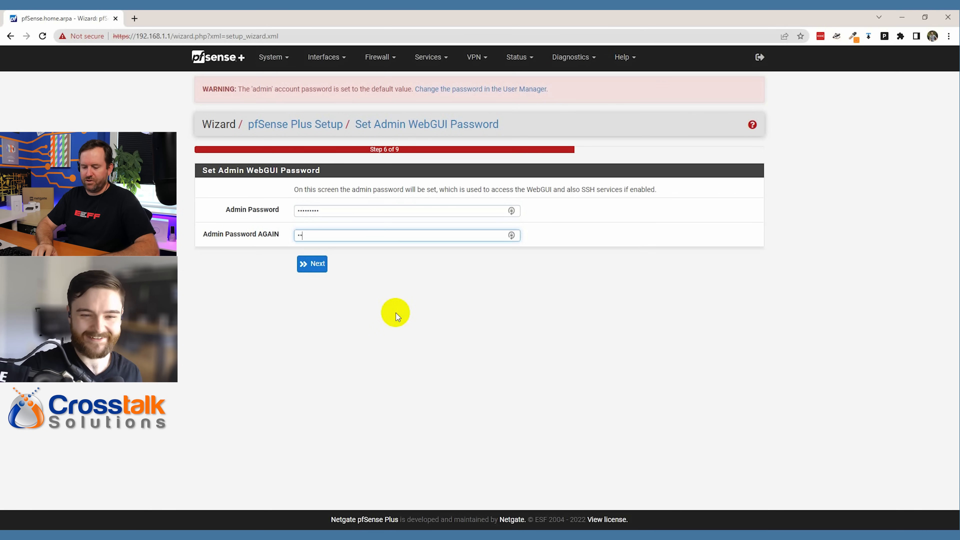
pyautogui.write('*****')
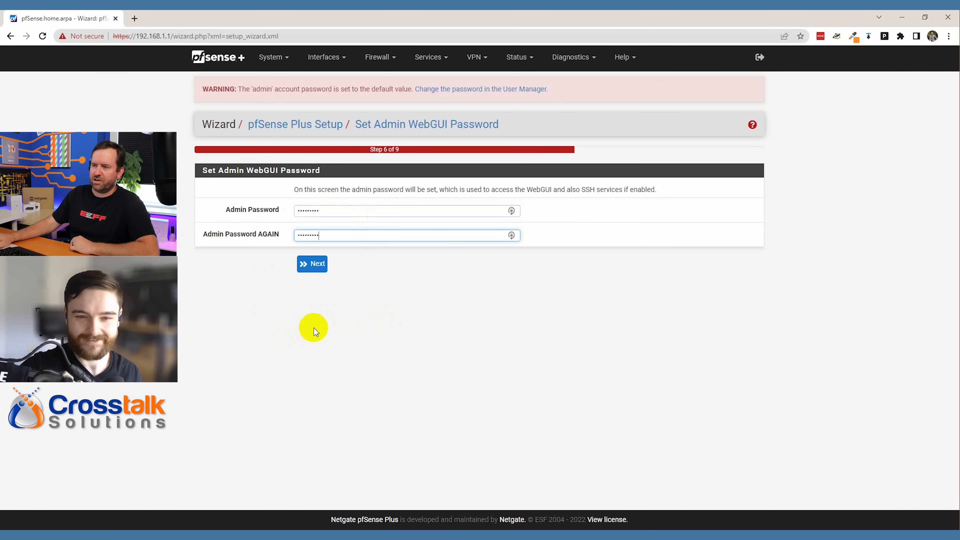
pyautogui.click(315, 264)
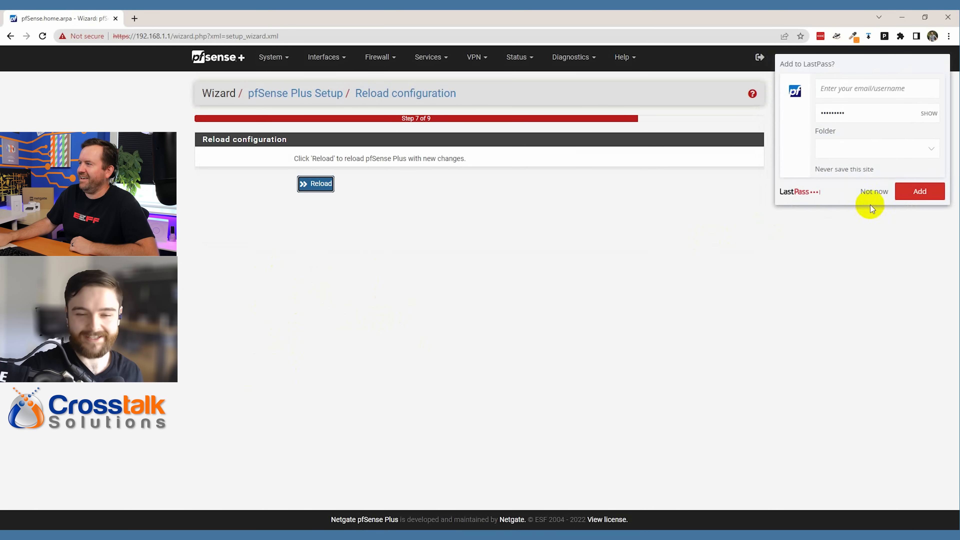
# - Dismiss the password-save prompt and reload the configuration to complete the wizard
pyautogui.click(872, 191)
pyautogui.moveTo(302, 159); pyautogui.dragTo(409, 292)
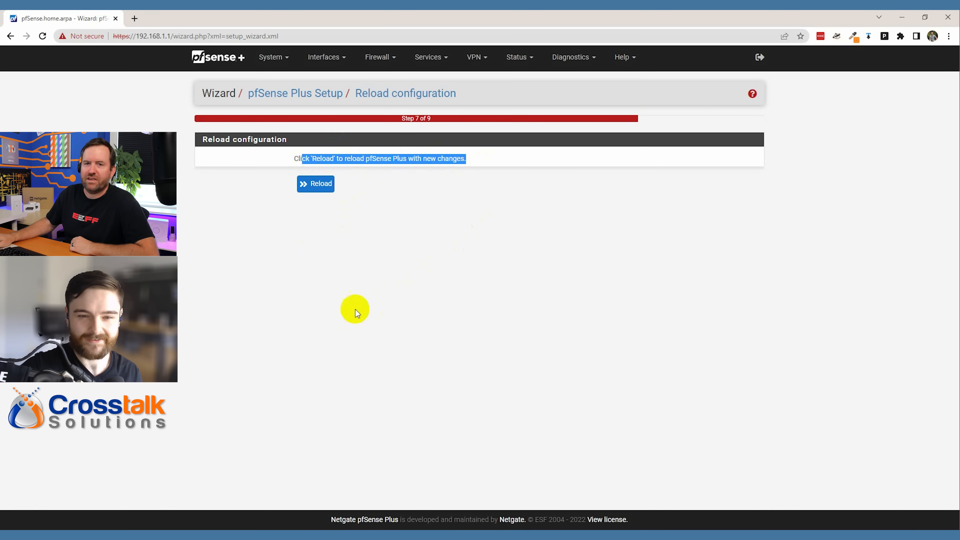
pyautogui.click(319, 186)
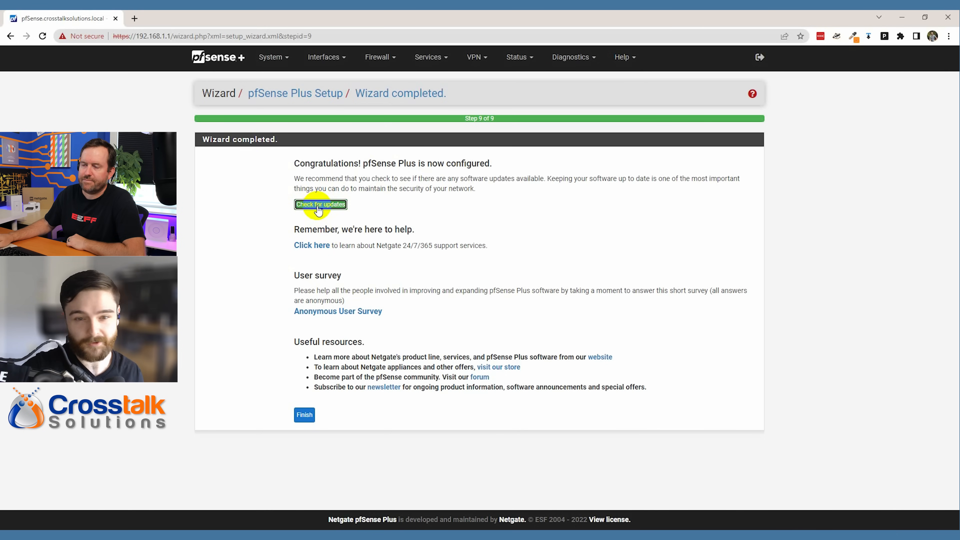
# - Use Check for updates on the Wizard completed page to open System / Update
pyautogui.click(318, 208)
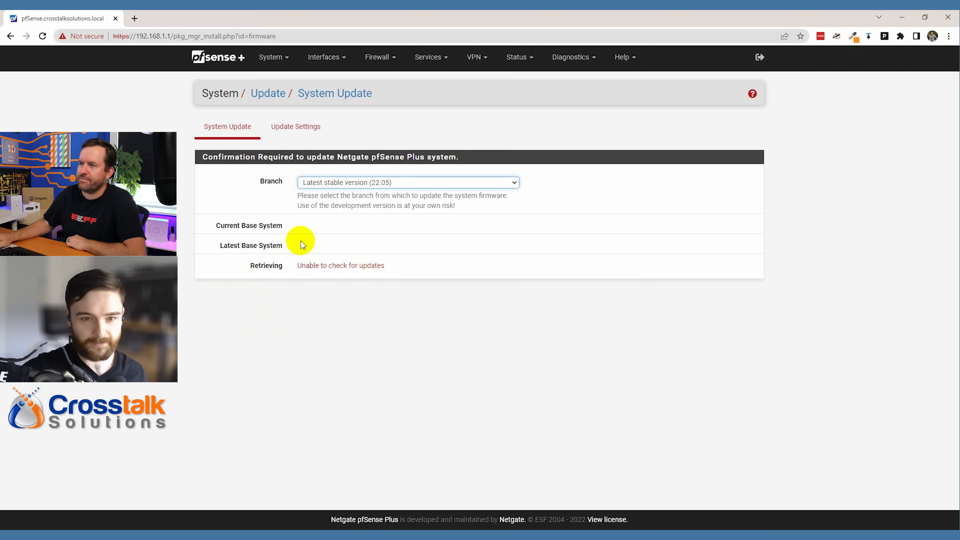
# - Return to the dashboard via the logo, accepting the copyright notice and closing the survey dialog
pyautogui.click(217, 59)
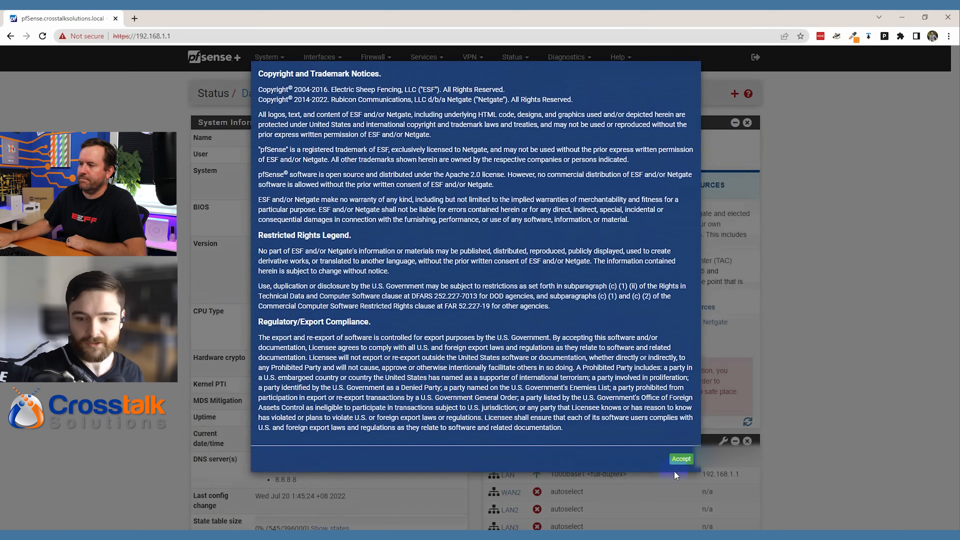
pyautogui.click(681, 459)
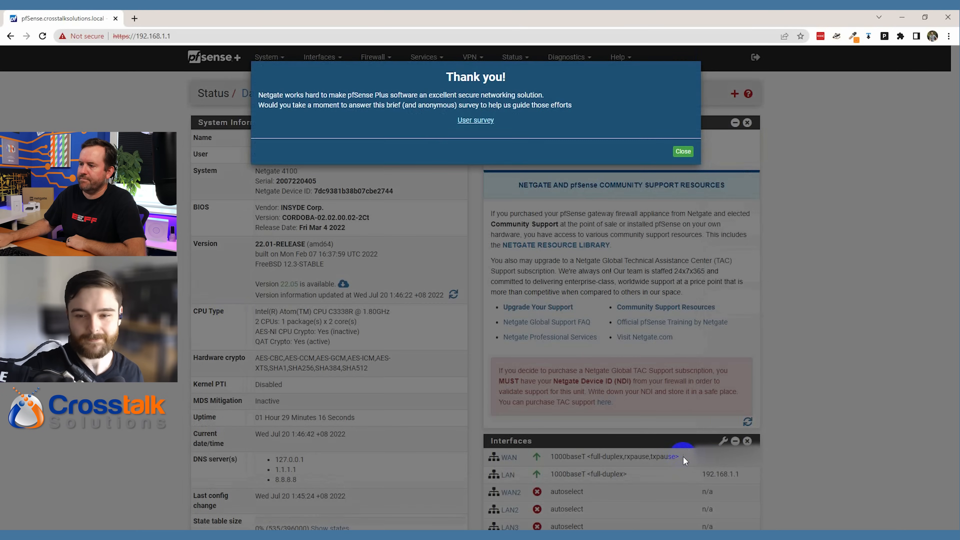
pyautogui.click(683, 152)
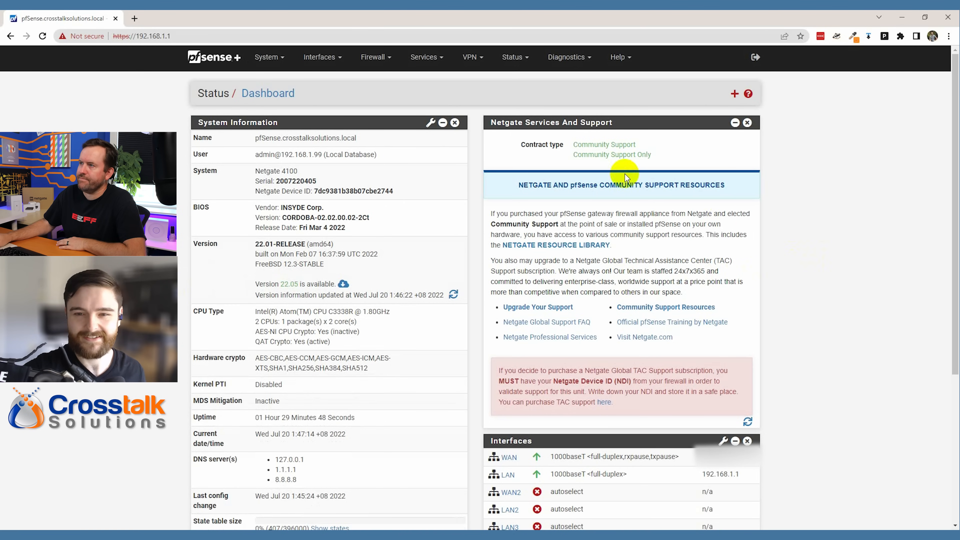
# - Ping 1.1.1.1 from Diagnostics > Ping to confirm internet access
pyautogui.click(569, 61)
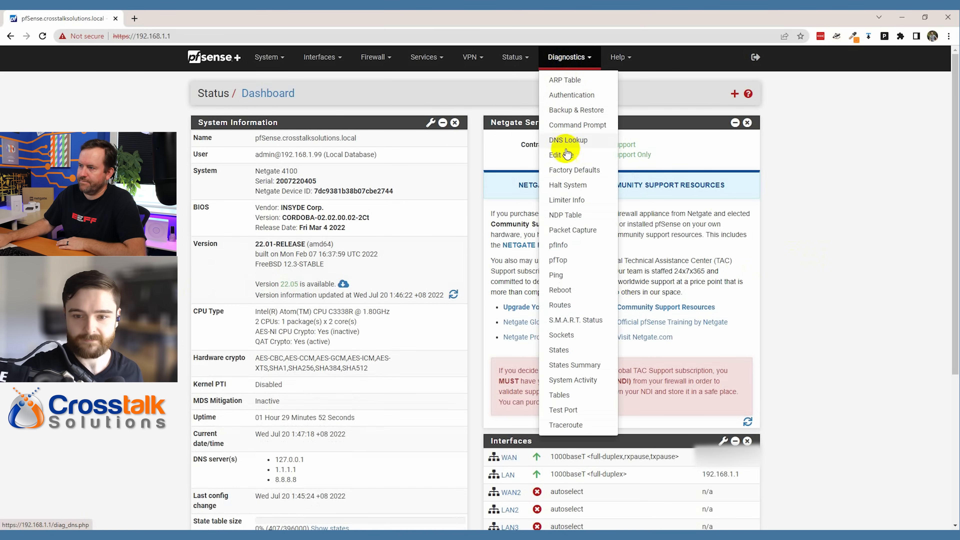
pyautogui.click(555, 275)
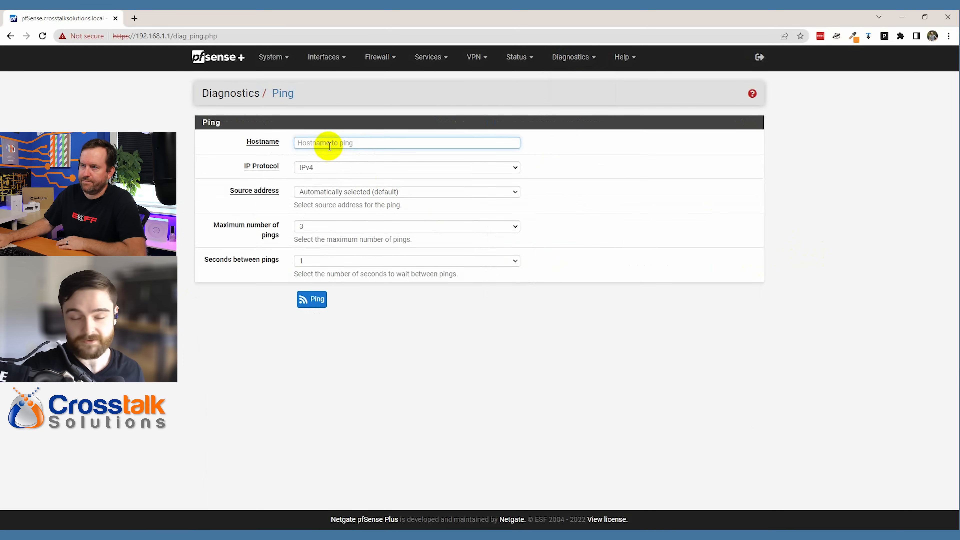
pyautogui.write('1.1.1.1')
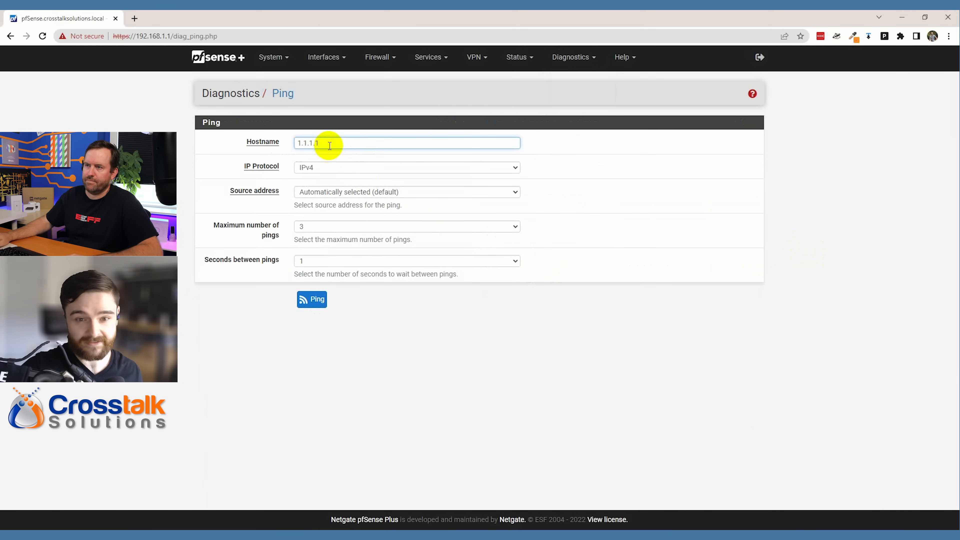
pyautogui.click(316, 301)
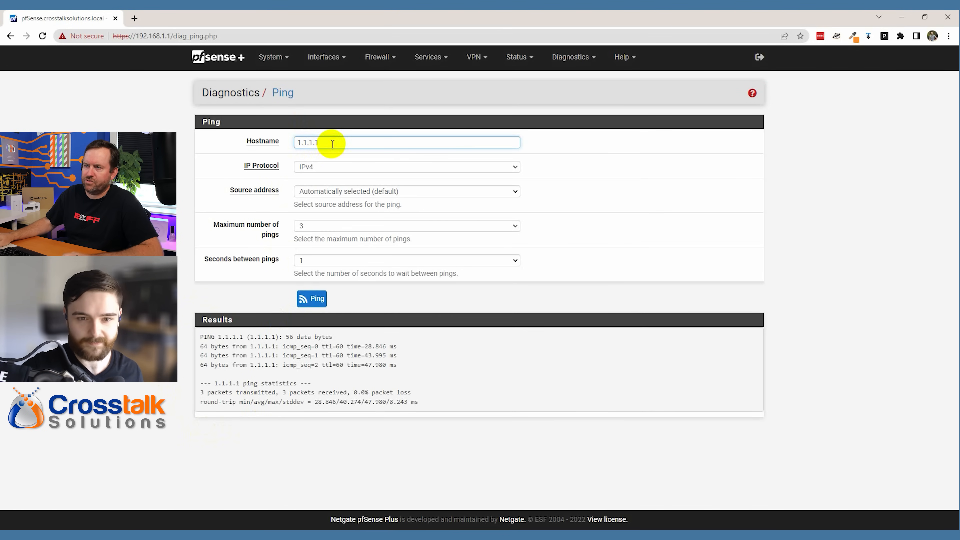
pyautogui.moveTo(332, 144); pyautogui.dragTo(278, 143)
pyautogui.write('www.slashdot.org')
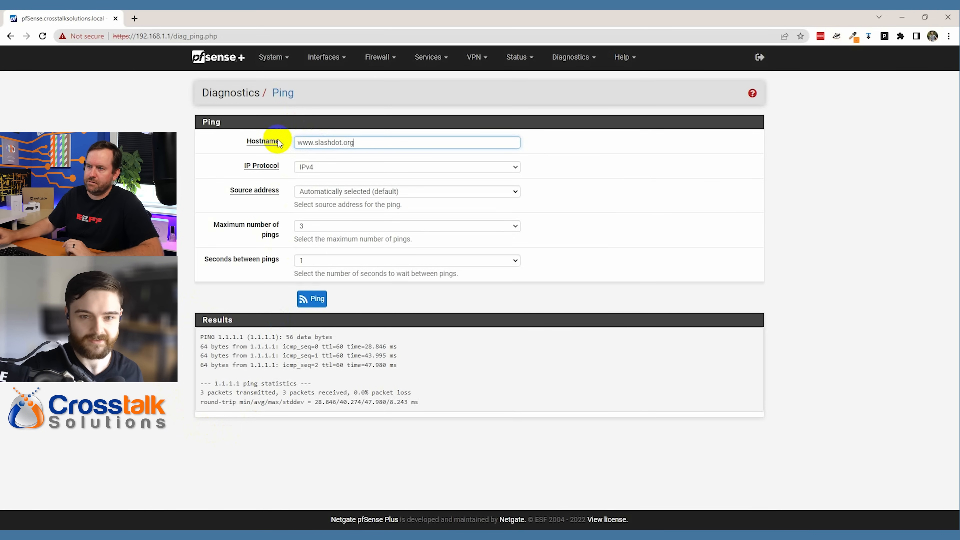
pyautogui.click(312, 298)
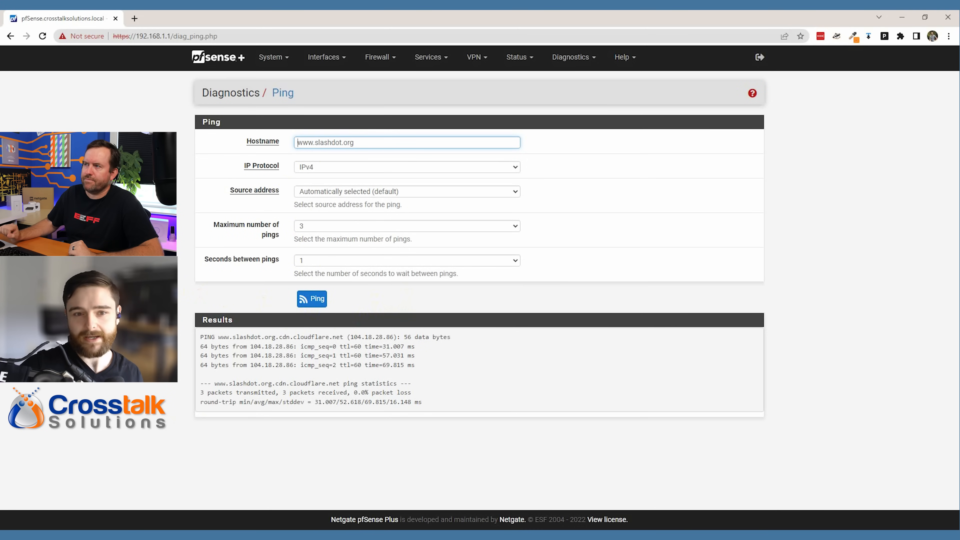
# - On the dashboard, highlight the version-update timestamp, firmware build date and +08 time zone offset
pyautogui.click(235, 57)
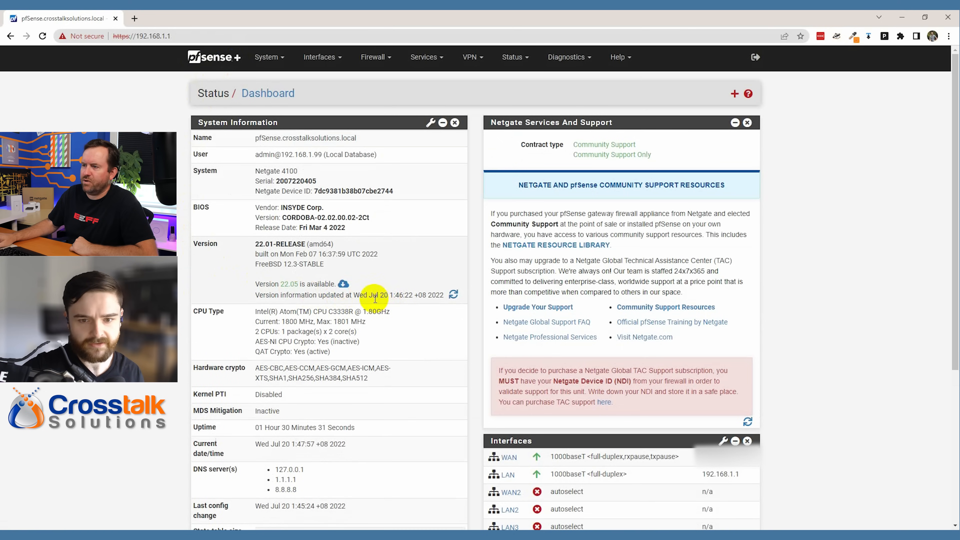
pyautogui.moveTo(354, 295); pyautogui.dragTo(417, 323)
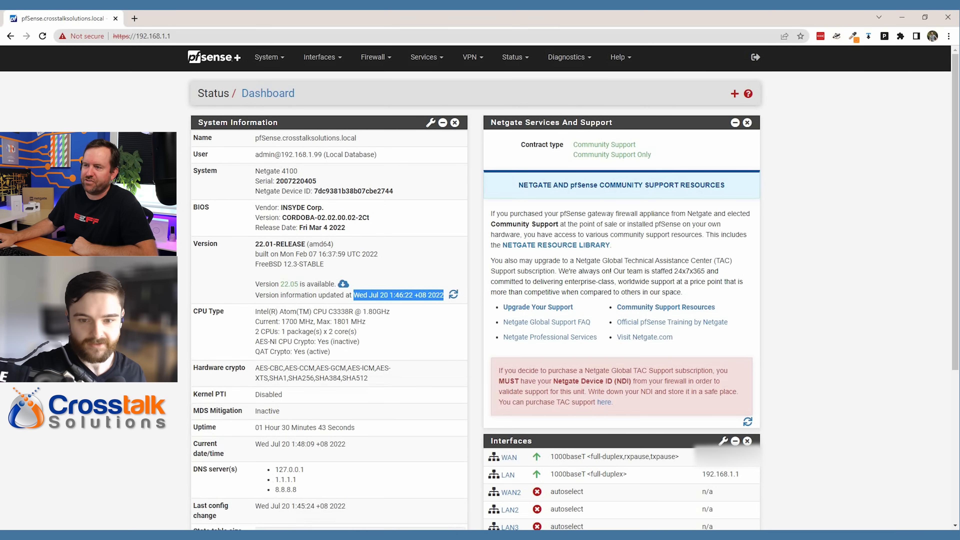
pyautogui.moveTo(278, 254); pyautogui.dragTo(383, 258)
pyautogui.click(346, 256)
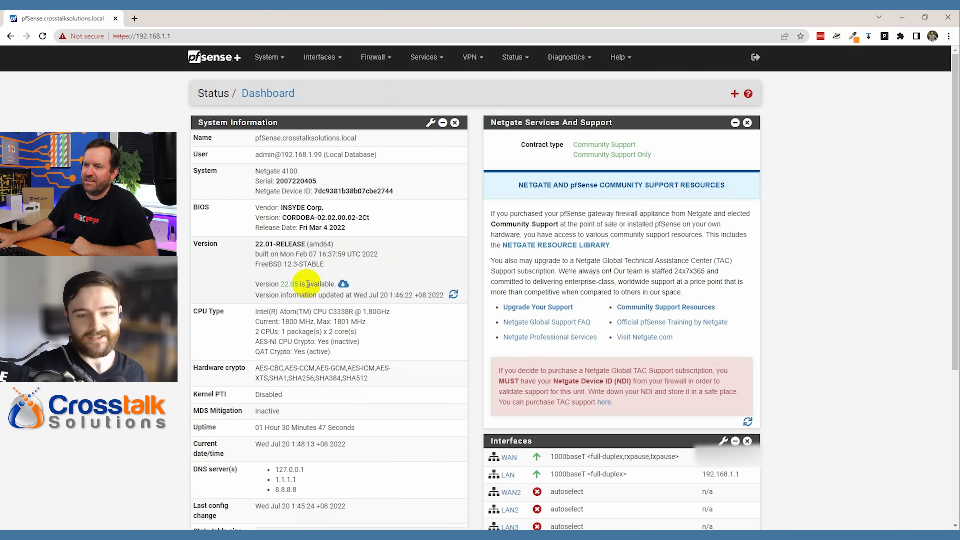
pyautogui.moveTo(415, 294)
pyautogui.mouseDown()
pyautogui.moveTo(426, 295)
pyautogui.moveTo(412, 295)
pyautogui.mouseUp()
pyautogui.click(144, 357)
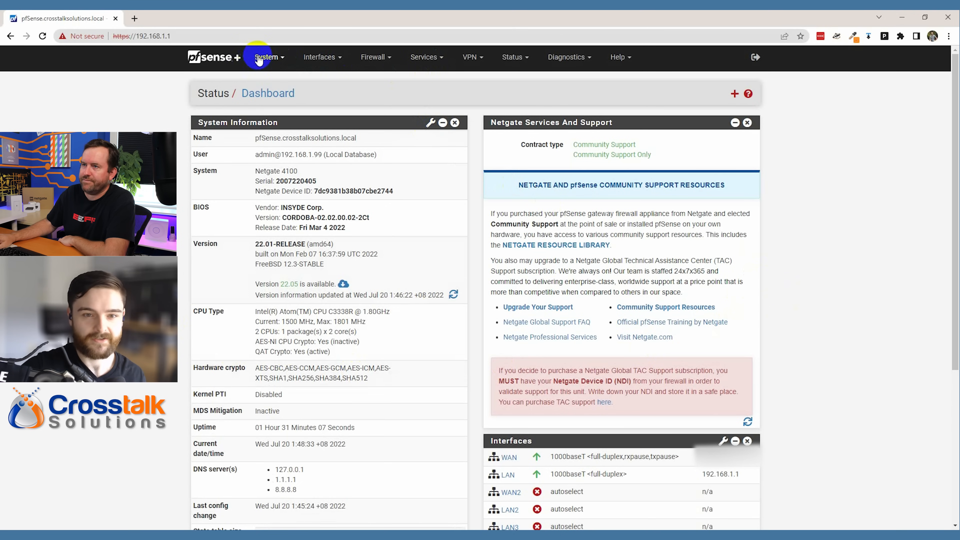
pyautogui.click(282, 61)
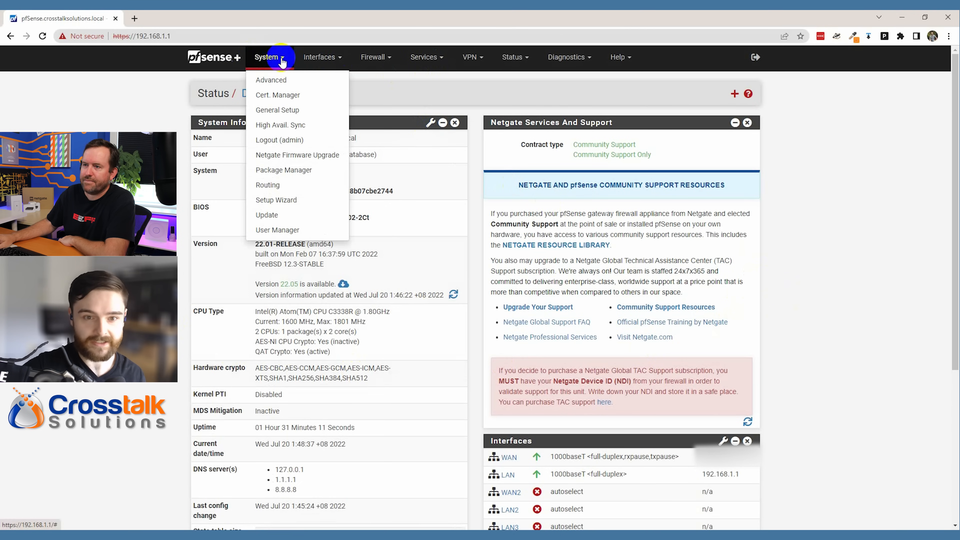
# - In General Setup, change Timezone from Etc/GMT-8 to America/Los_Angeles and save
pyautogui.click(277, 109)
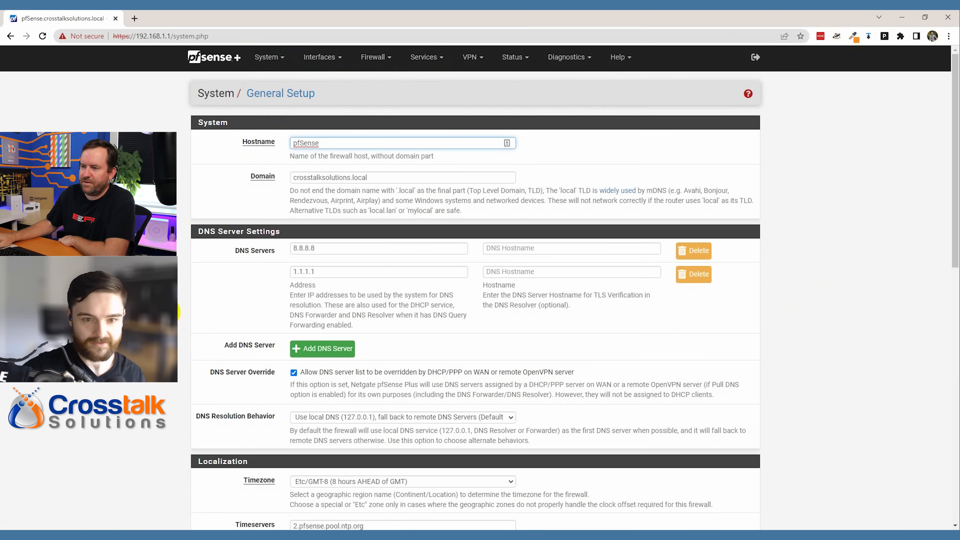
pyautogui.scroll(-4, 480, 287)
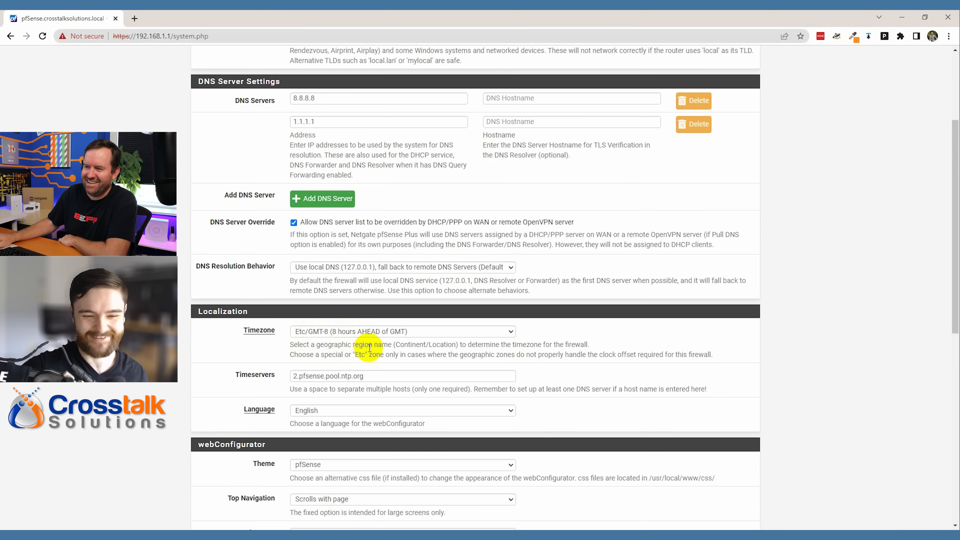
pyautogui.click(359, 332)
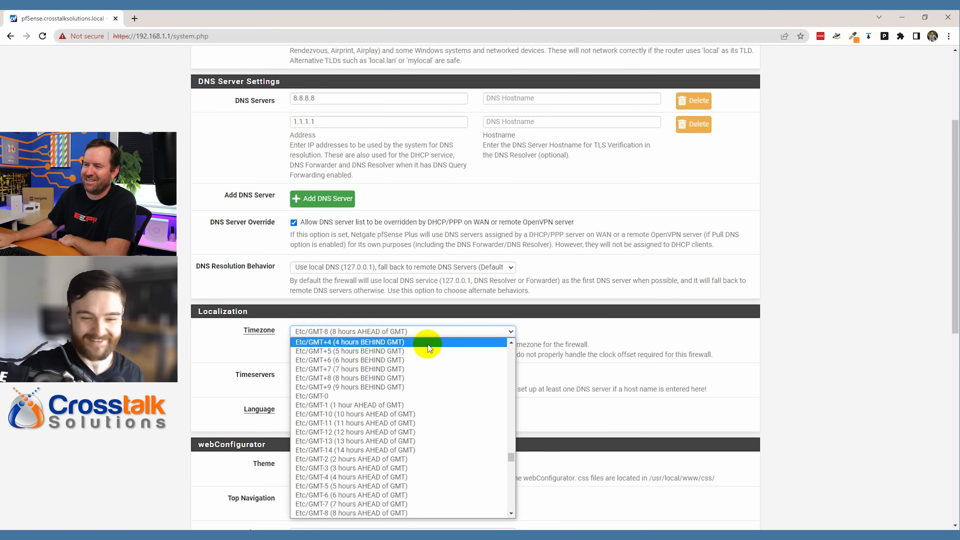
pyautogui.click(437, 415)
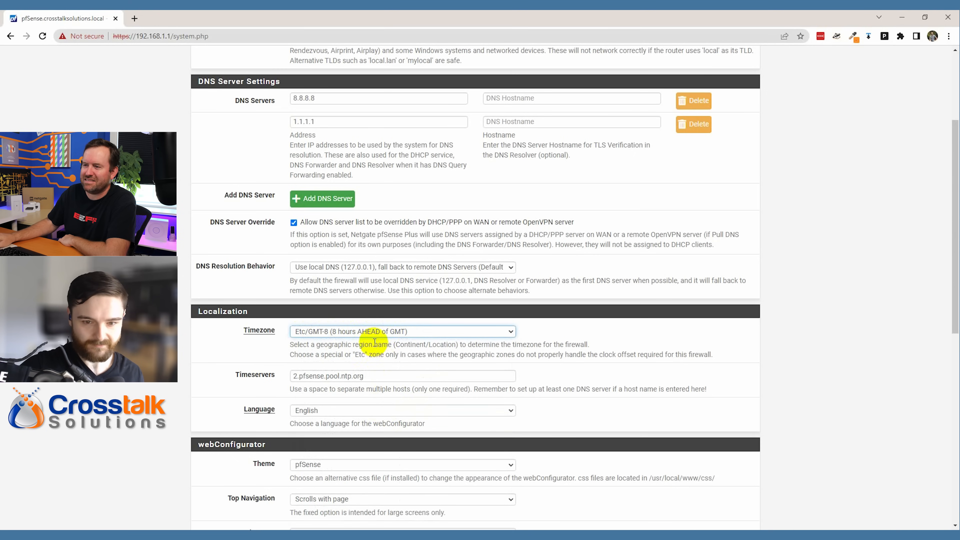
pyautogui.click(372, 332)
pyautogui.scroll(3, 371, 446)
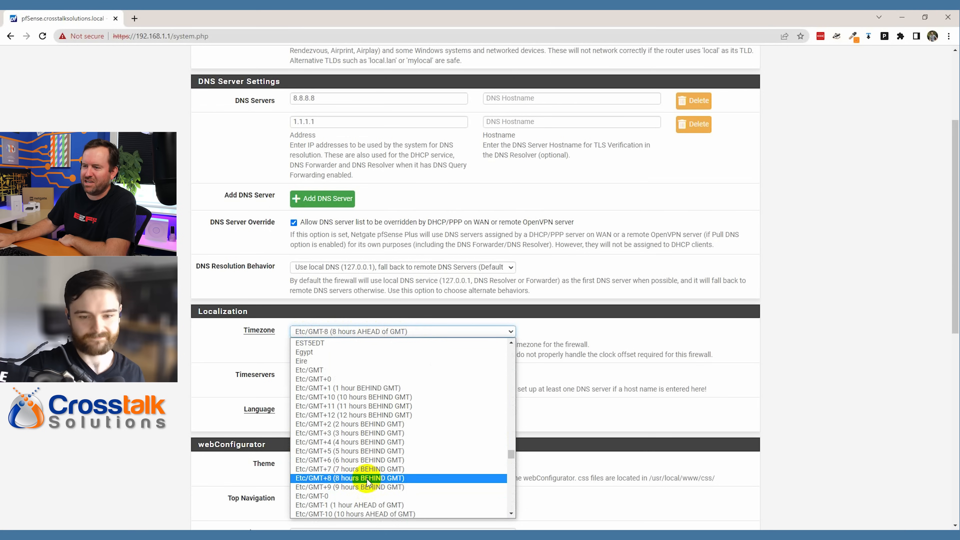
pyautogui.scroll(5, 370, 479)
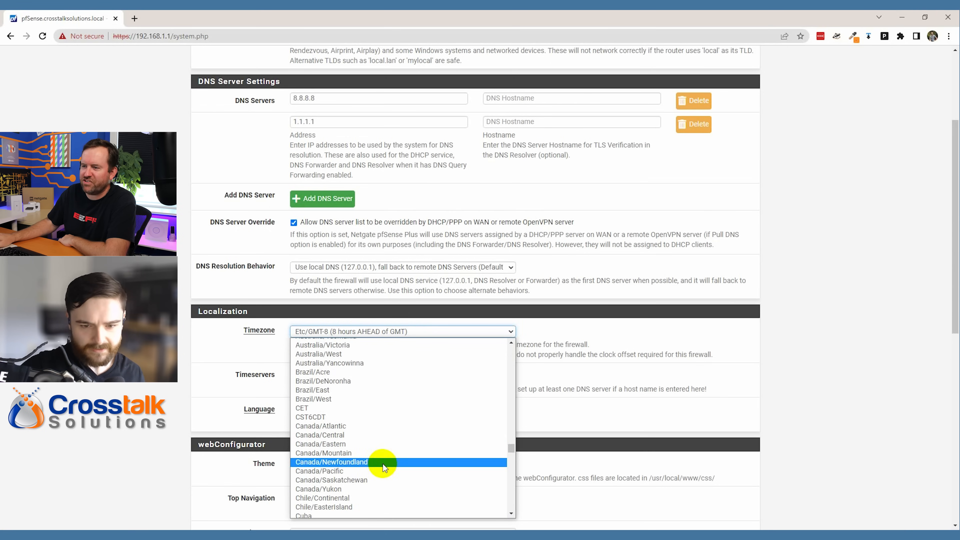
pyautogui.scroll(15, 378, 460)
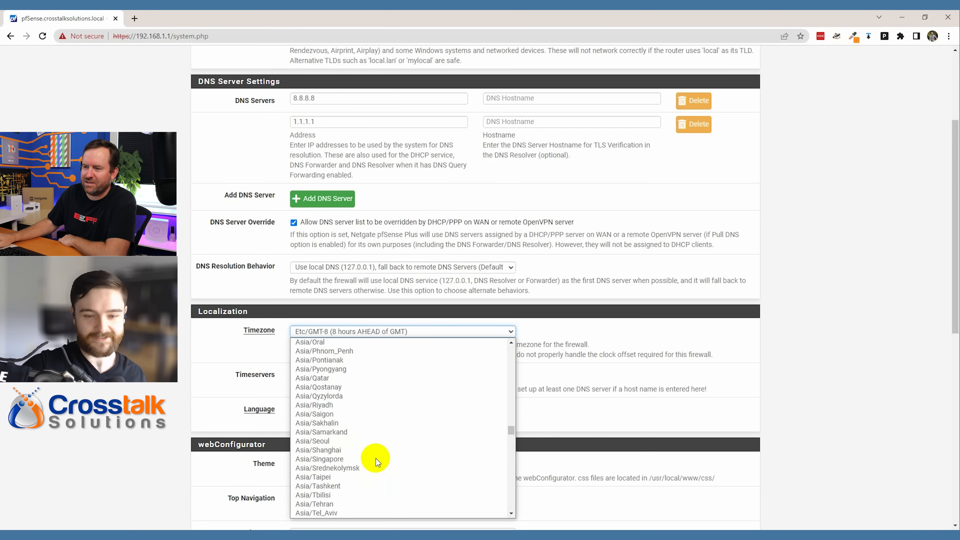
pyautogui.scroll(-15, 375, 456)
pyautogui.scroll(15, 375, 454)
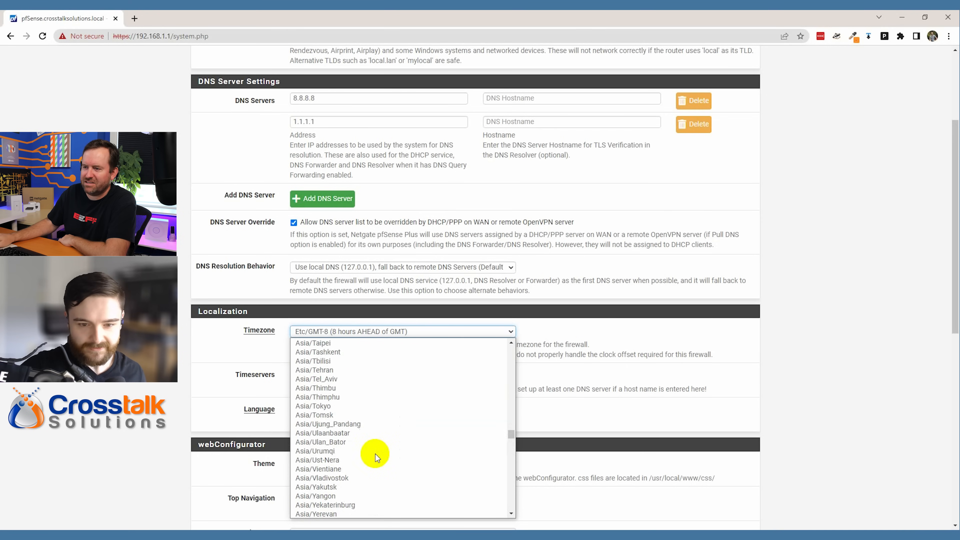
pyautogui.scroll(15, 375, 454)
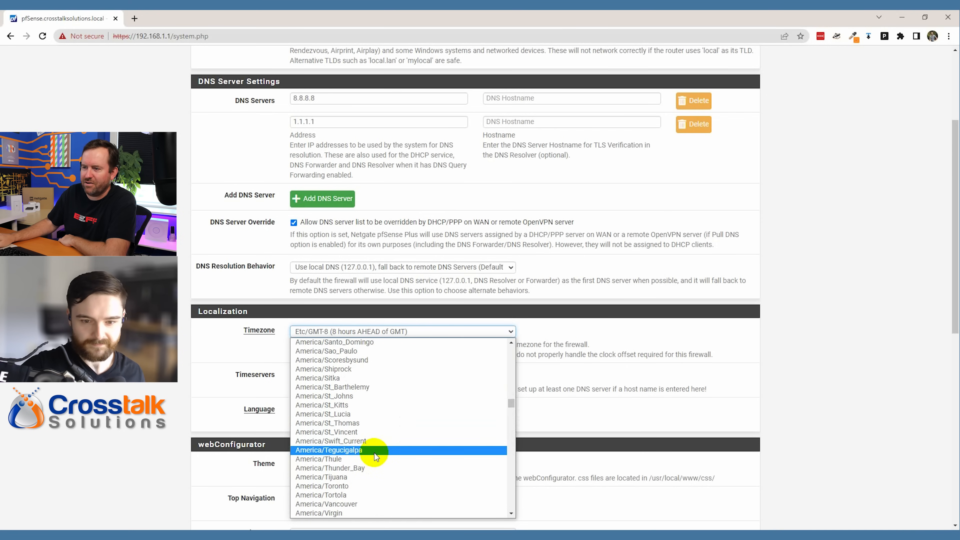
pyautogui.scroll(5, 374, 453)
pyautogui.scroll(6, 374, 452)
pyautogui.scroll(7, 372, 452)
pyautogui.click(350, 493)
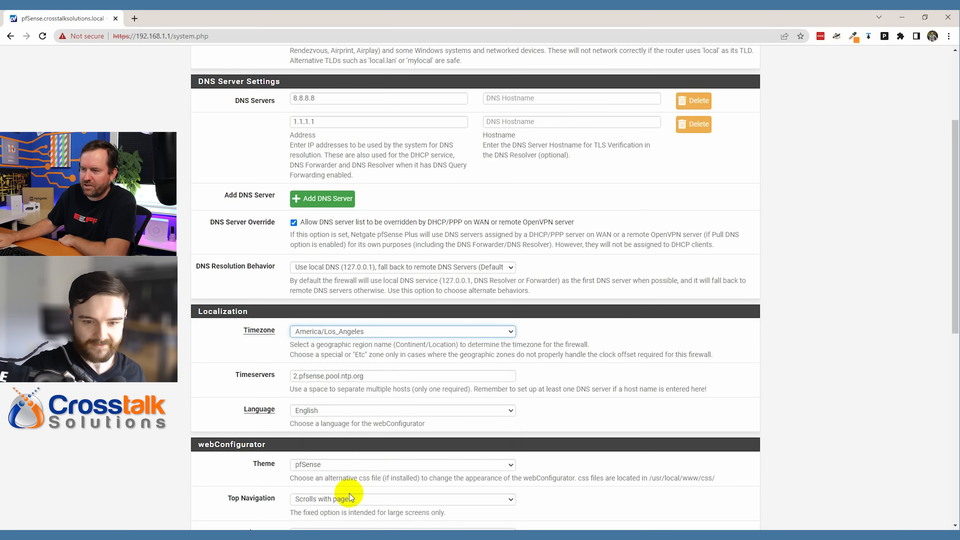
pyautogui.scroll(-10, 813, 374)
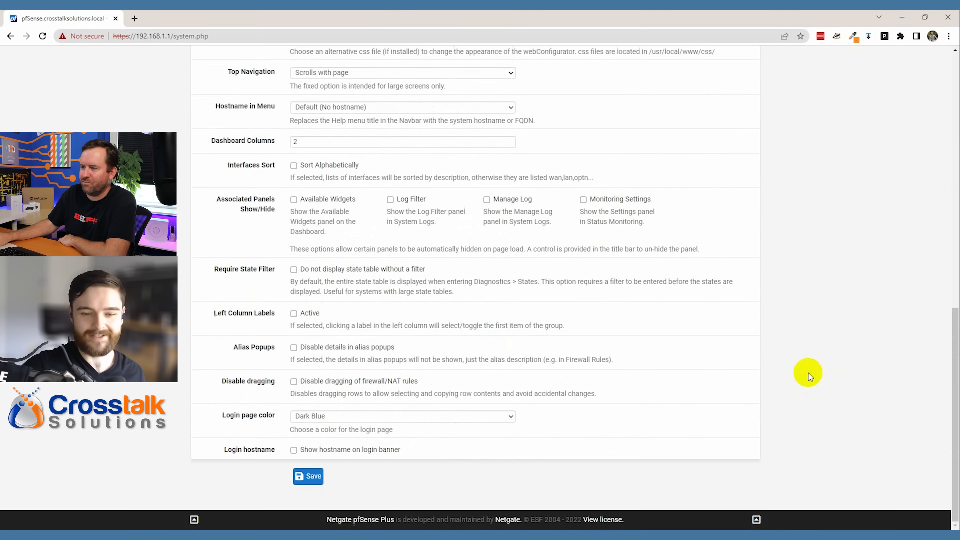
pyautogui.click(308, 476)
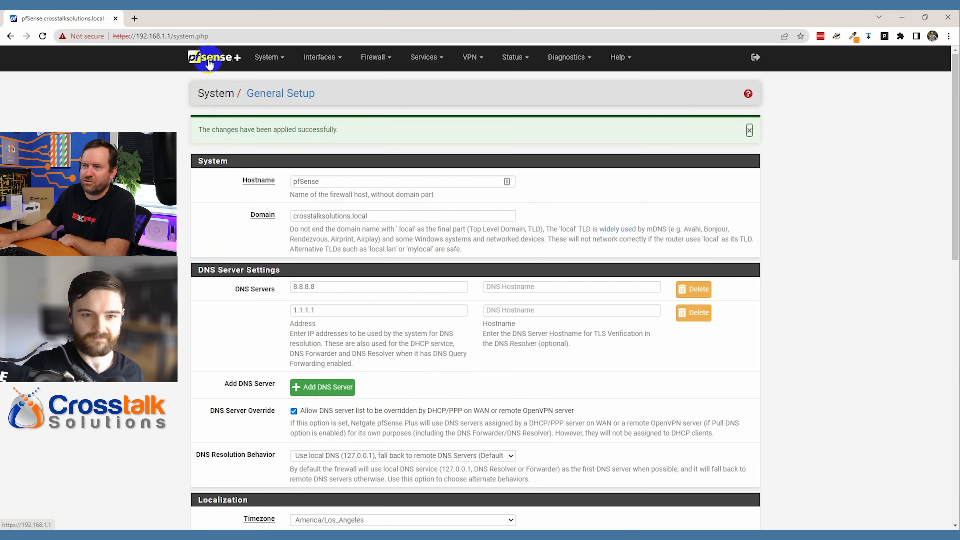
# - Check on the dashboard that the version timestamp now shows PDT
pyautogui.click(205, 58)
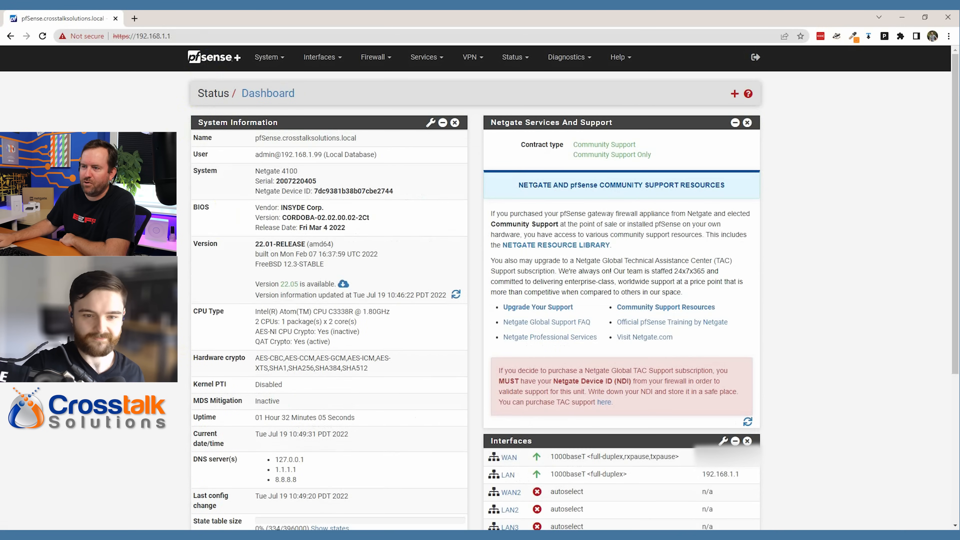
pyautogui.moveTo(350, 295); pyautogui.dragTo(419, 295)
pyautogui.click(172, 370)
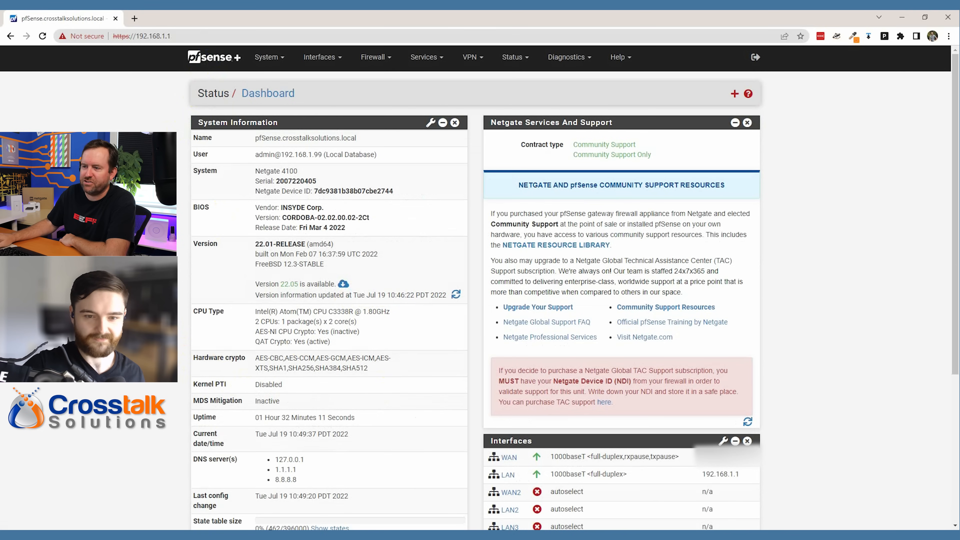
# - Upgrade the firmware from 22.01-RELEASE to 22.05 and confirm the update
pyautogui.click(343, 284)
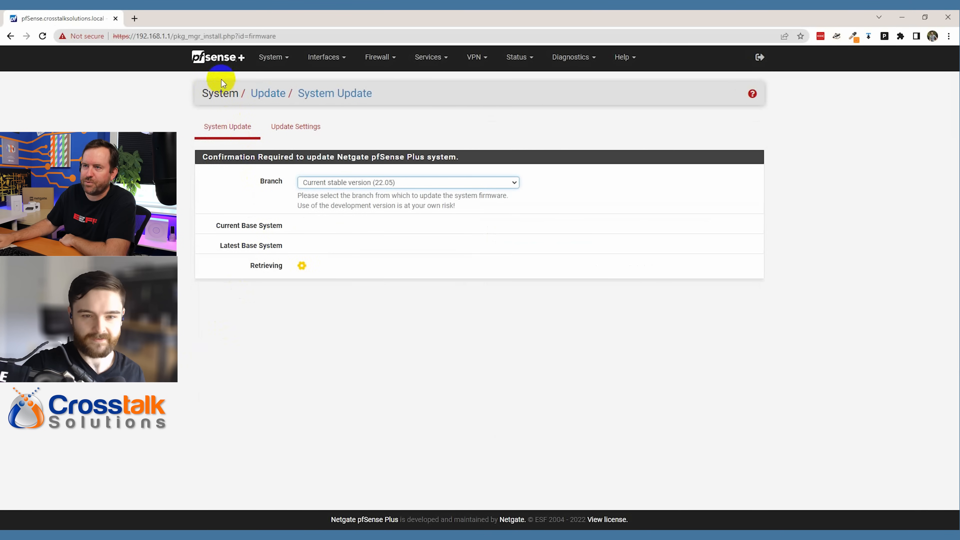
pyautogui.click(214, 56)
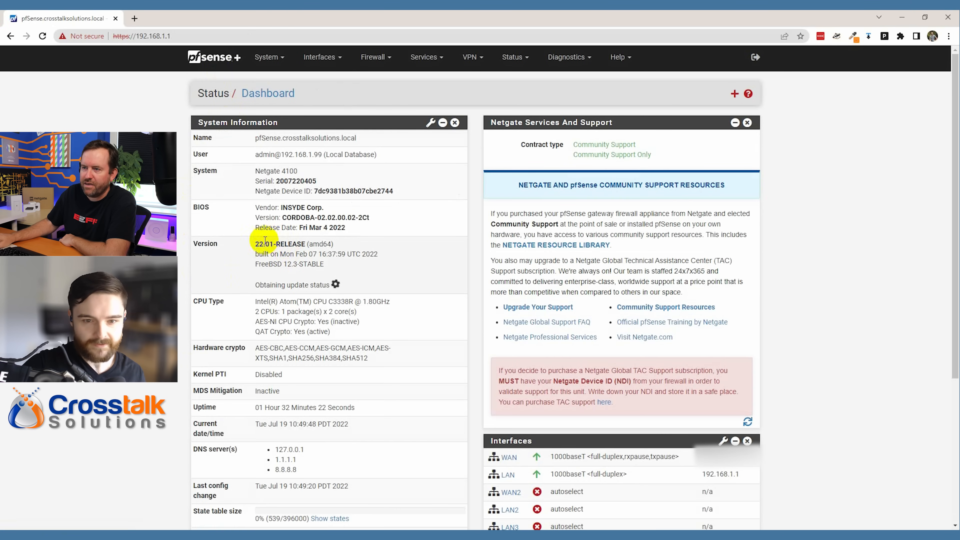
pyautogui.moveTo(255, 244); pyautogui.dragTo(308, 244)
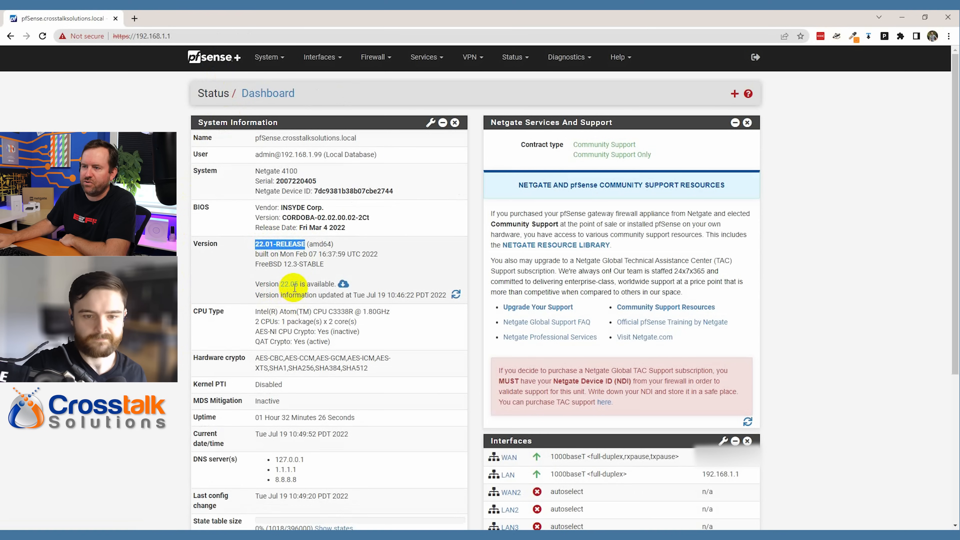
pyautogui.click(343, 284)
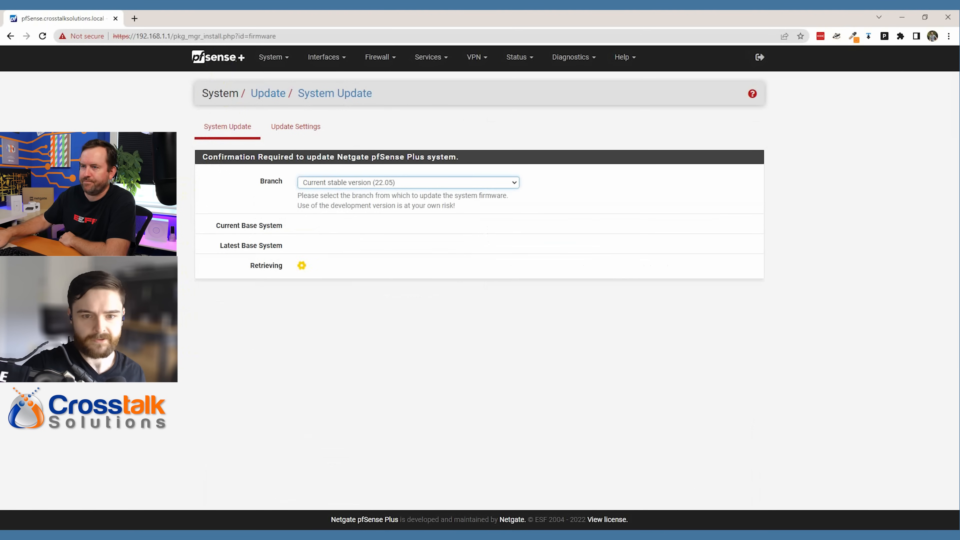
pyautogui.click(318, 269)
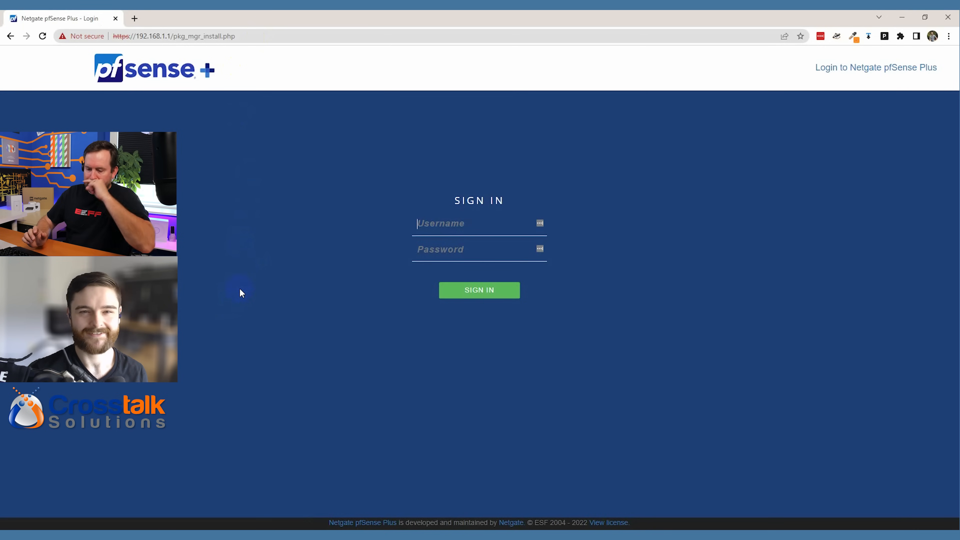
# - Sign in with the admin username and account password, dismissing the browser's save prompt
pyautogui.write('admin')
pyautogui.press('Tab')
pyautogui.write('•••••••••')
pyautogui.click(484, 293)
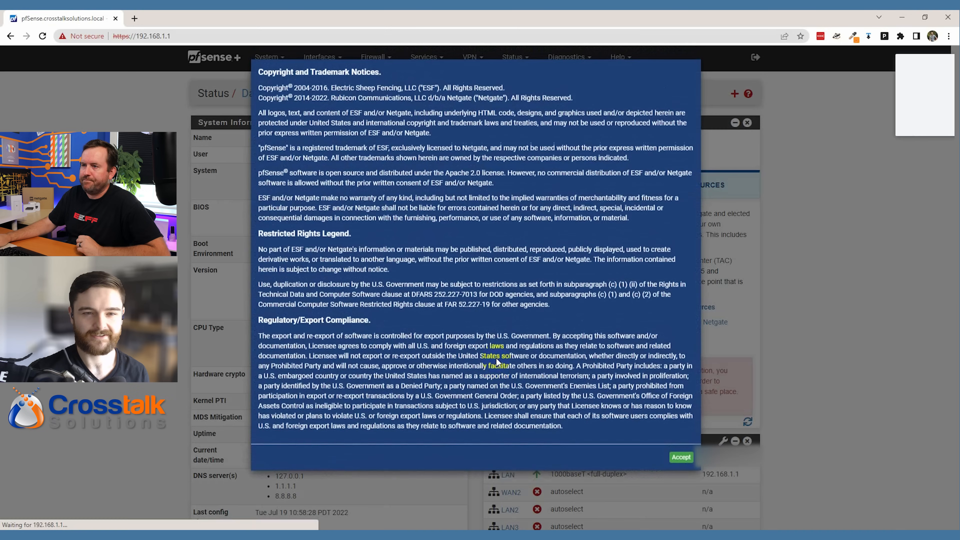
pyautogui.click(873, 123)
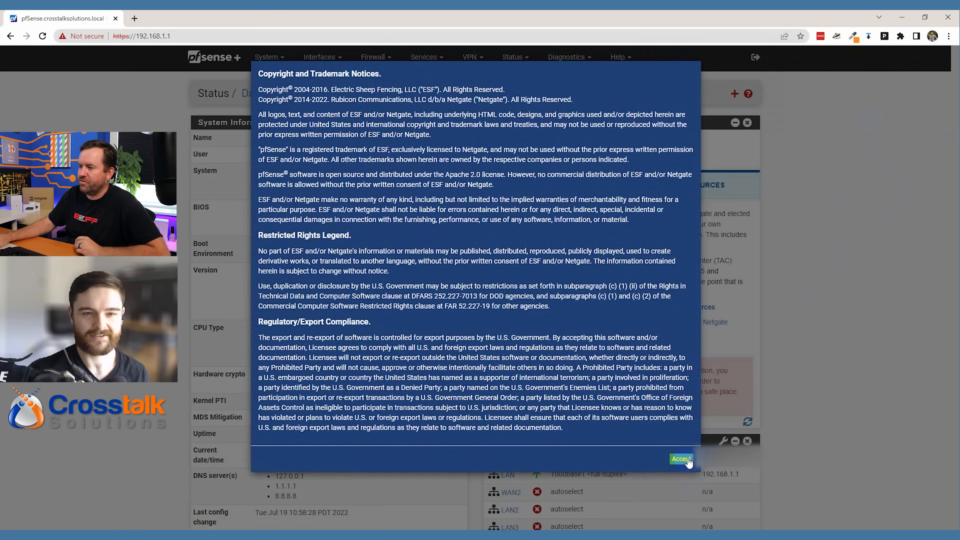
# - Accept the copyright notice, close the survey box, and verify 22.05-RELEASE on the dashboard
pyautogui.click(680, 459)
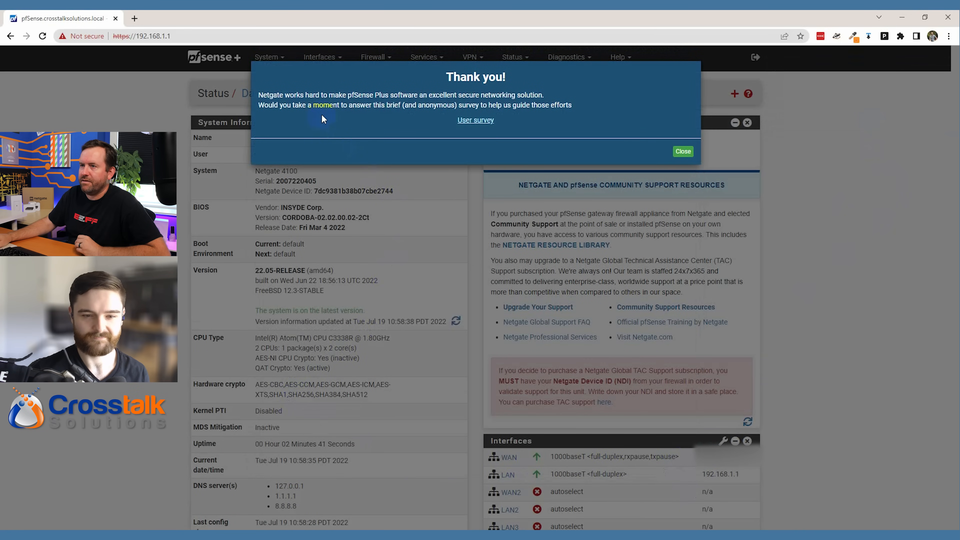
pyautogui.click(683, 151)
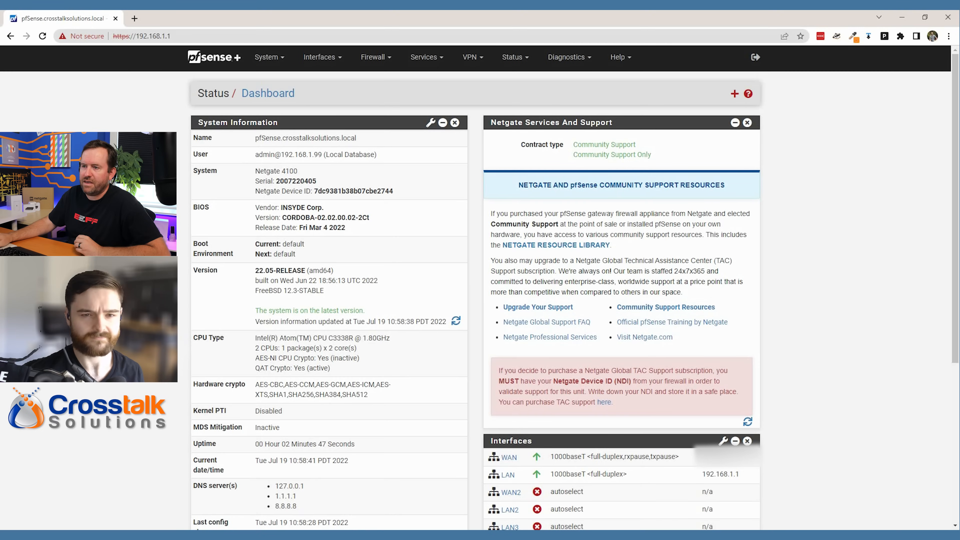
pyautogui.moveTo(256, 270); pyautogui.dragTo(305, 270)
pyautogui.click(227, 320)
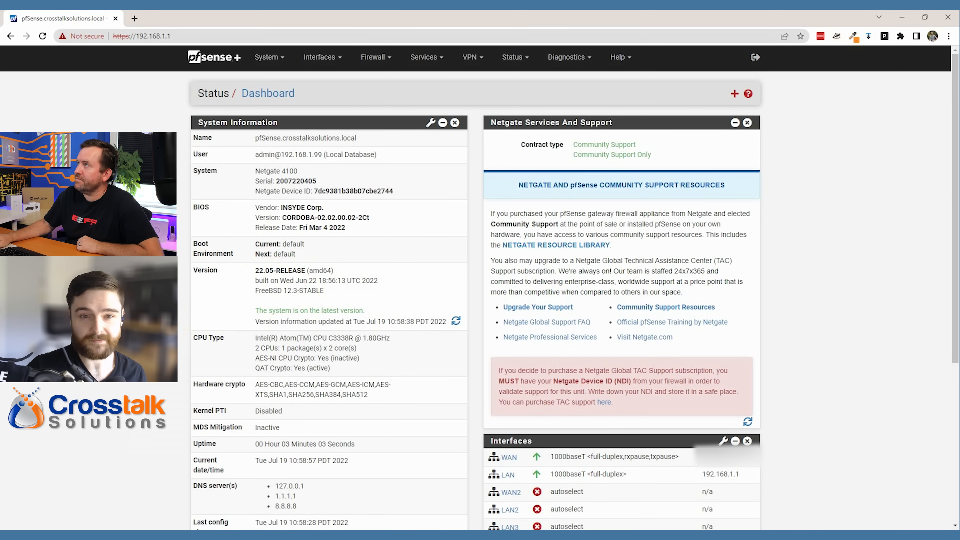
pyautogui.click(272, 59)
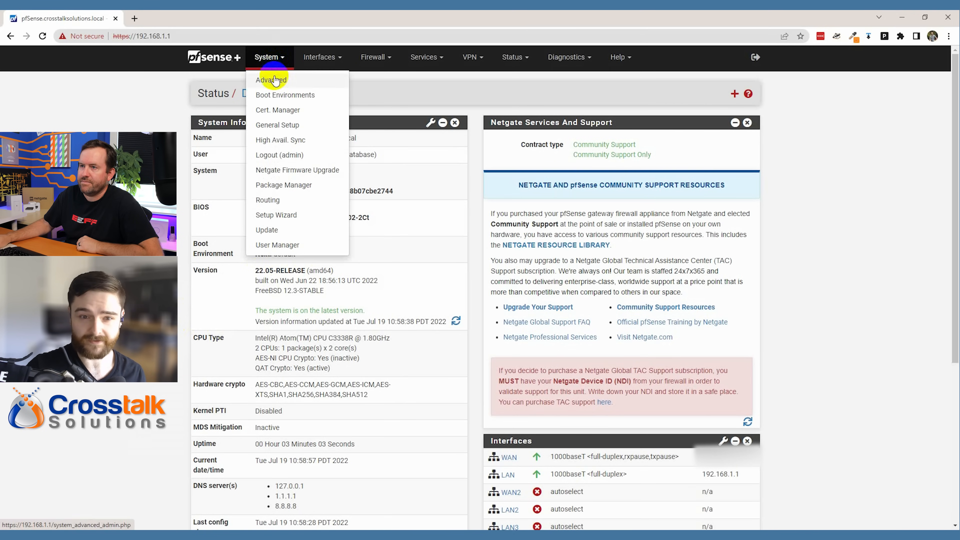
# - Search Available Packages for 'openvpn' and install openvpn-client-export
pyautogui.click(273, 185)
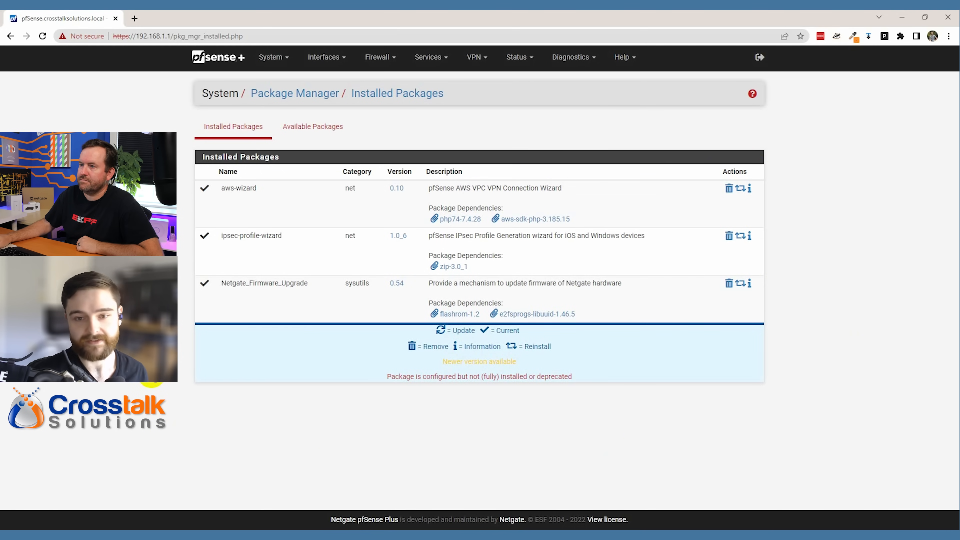
pyautogui.click(302, 126)
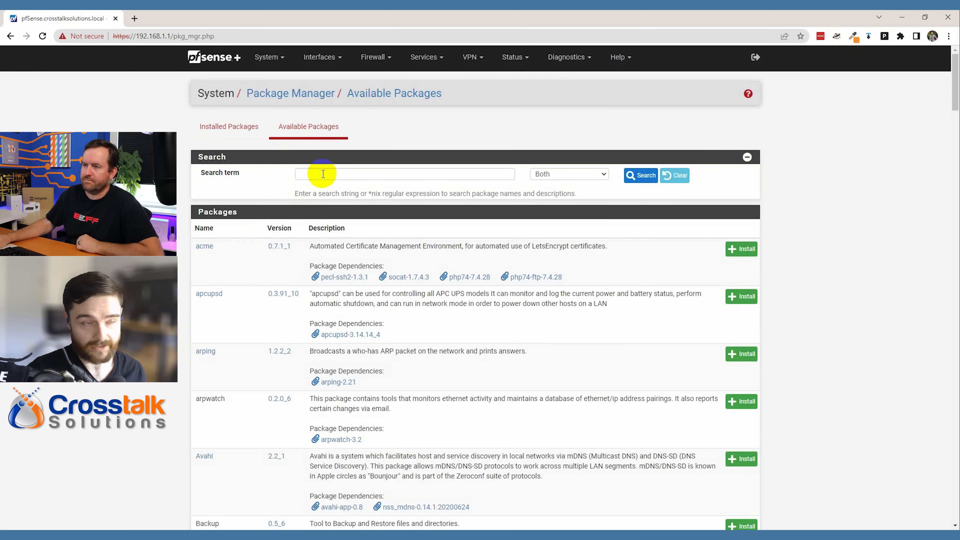
pyautogui.click(324, 173)
pyautogui.write('openvp')
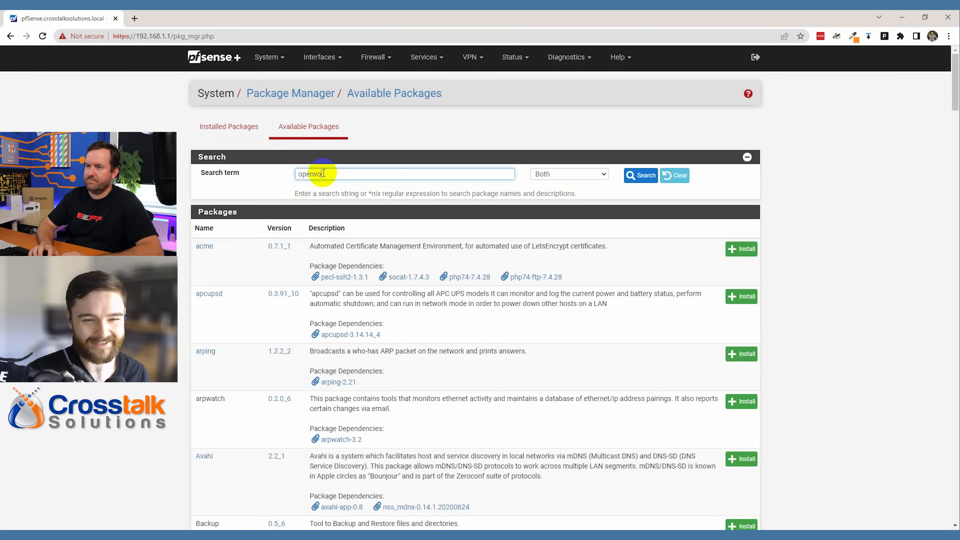
pyautogui.write('n')
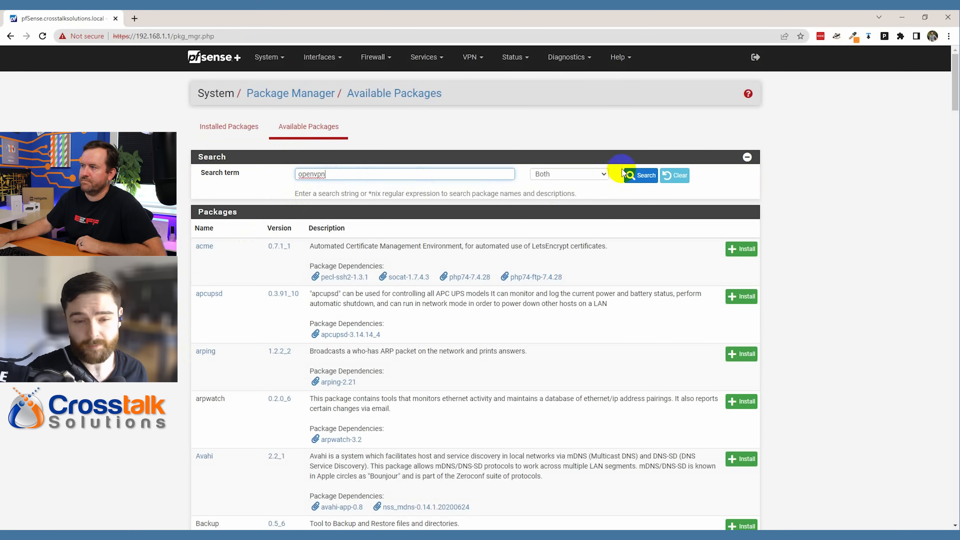
pyautogui.click(642, 180)
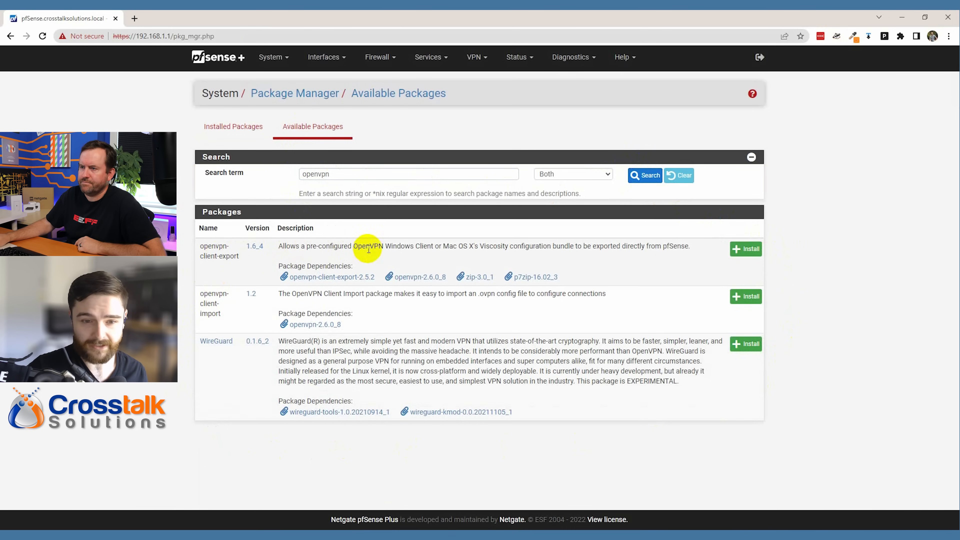
pyautogui.click(743, 249)
pyautogui.click(224, 178)
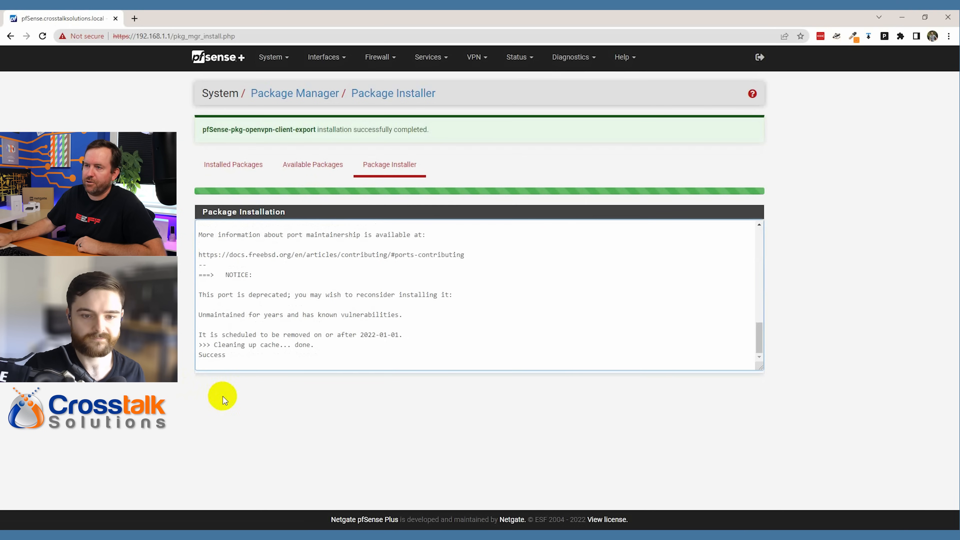
pyautogui.click(311, 163)
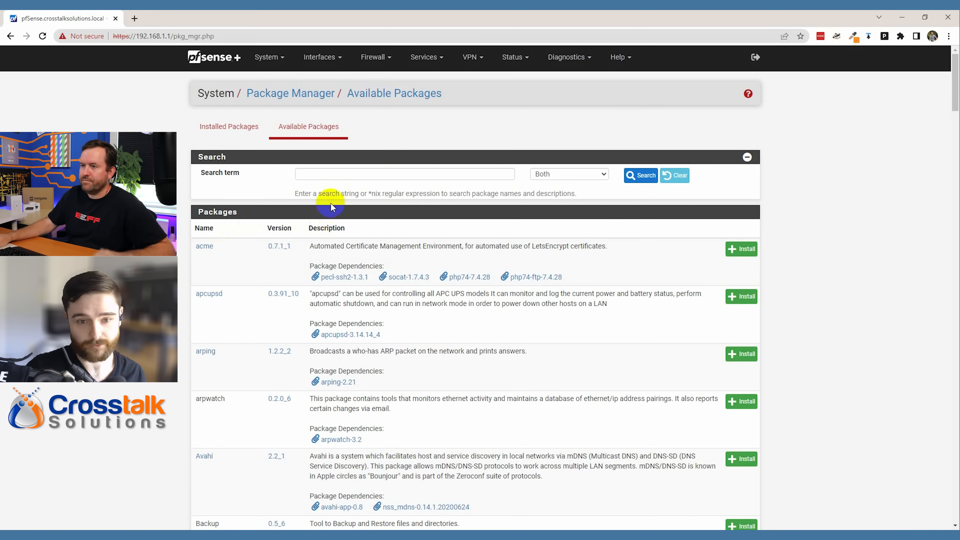
pyautogui.click(347, 174)
# - Search for 'snort' and install the snort package
pyautogui.write('snort')
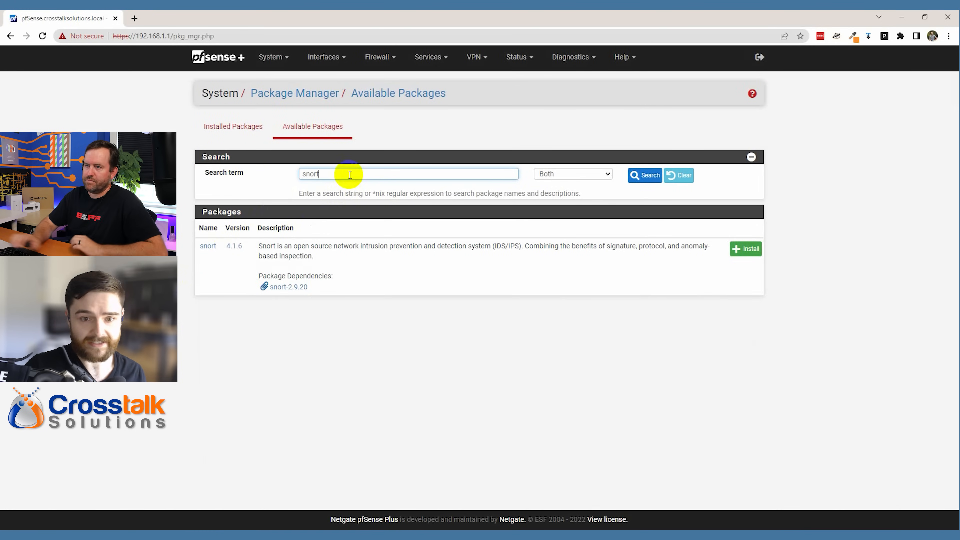
pyautogui.click(745, 248)
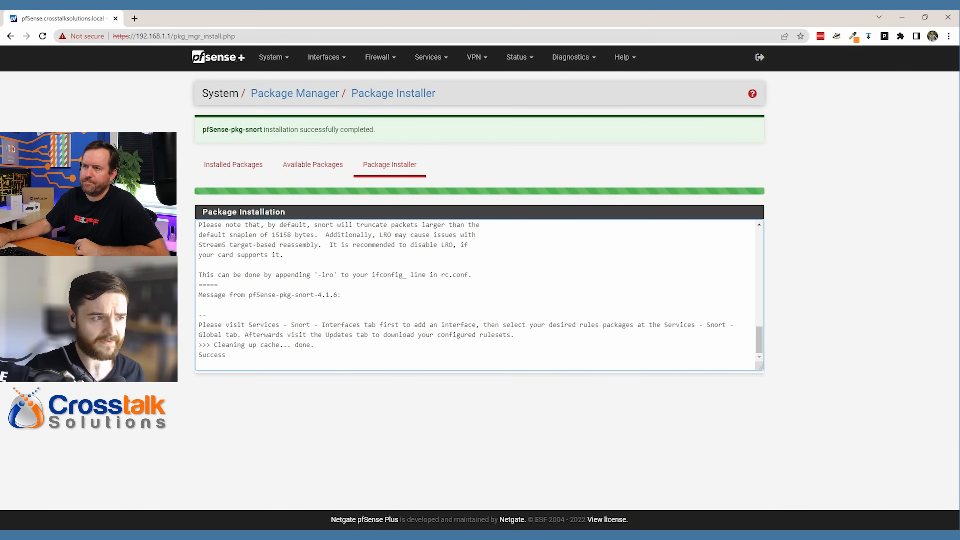
pyautogui.click(322, 169)
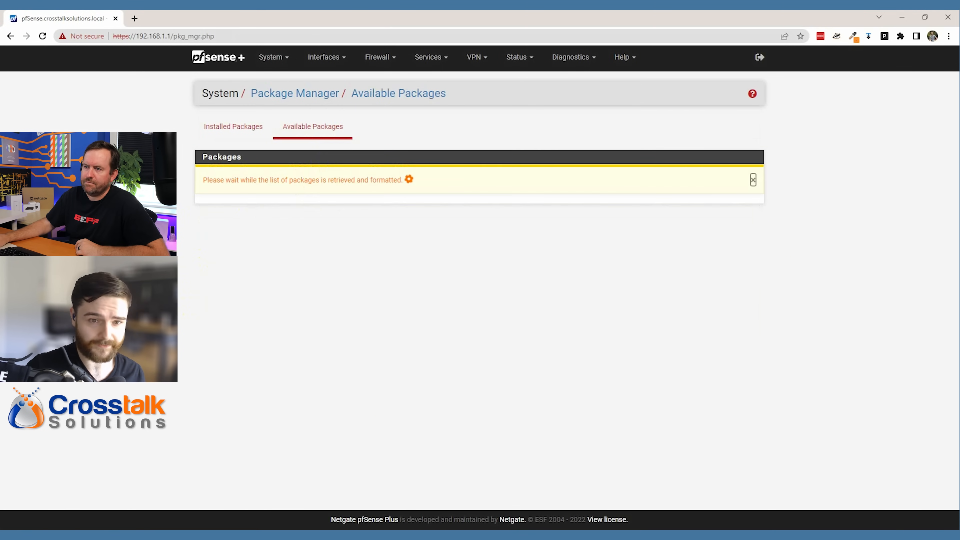
# - Search for 'wireg' and install the WireGuard package, confirming the install
pyautogui.click(323, 173)
pyautogui.write('wireguard')
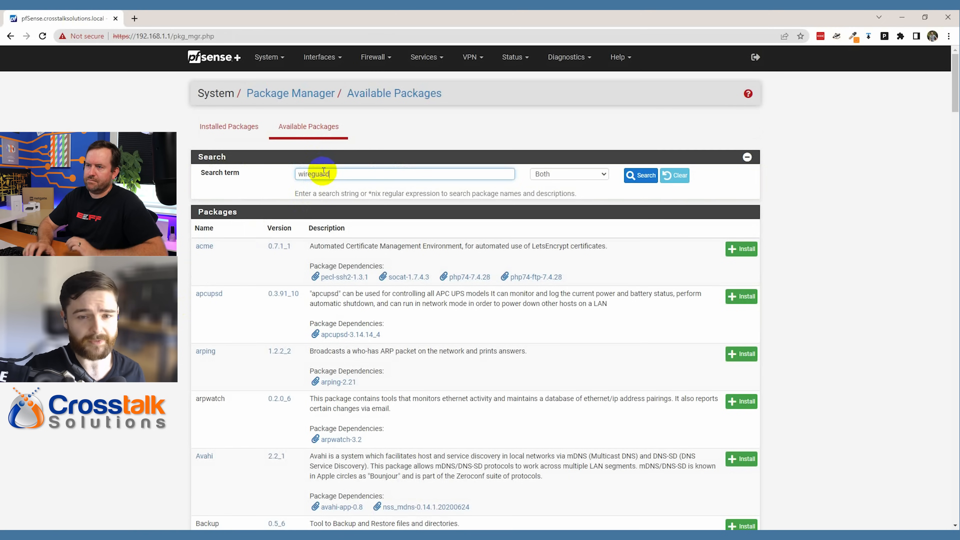
pyautogui.press('Return')
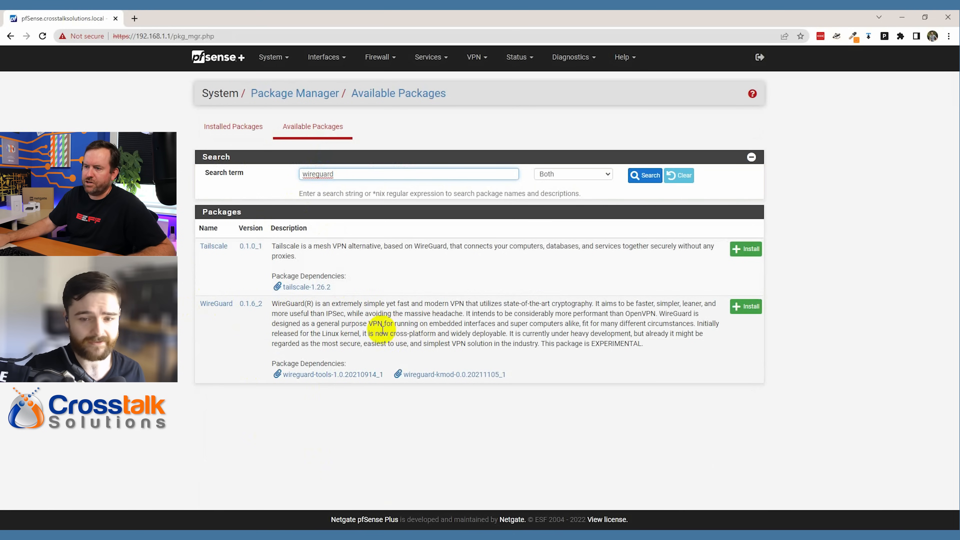
pyautogui.click(745, 307)
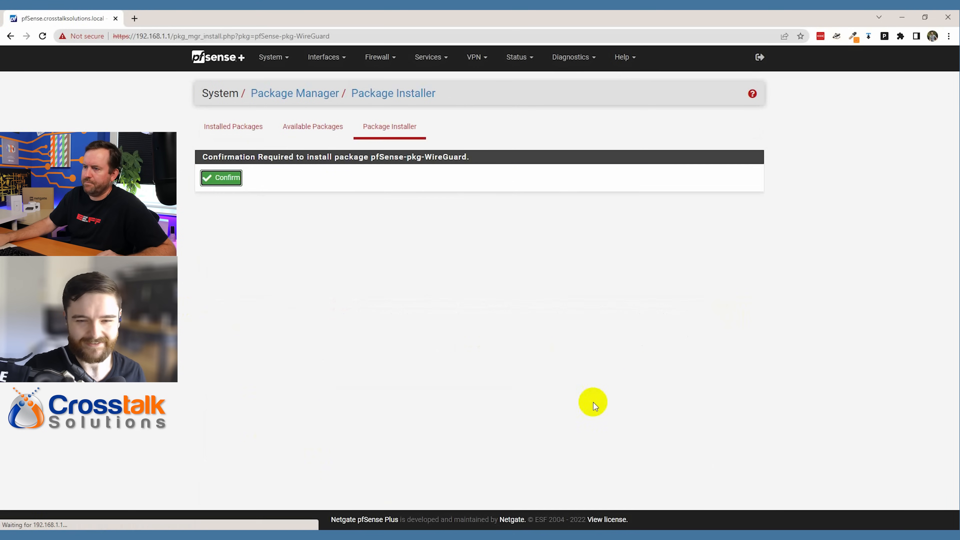
pyautogui.click(221, 178)
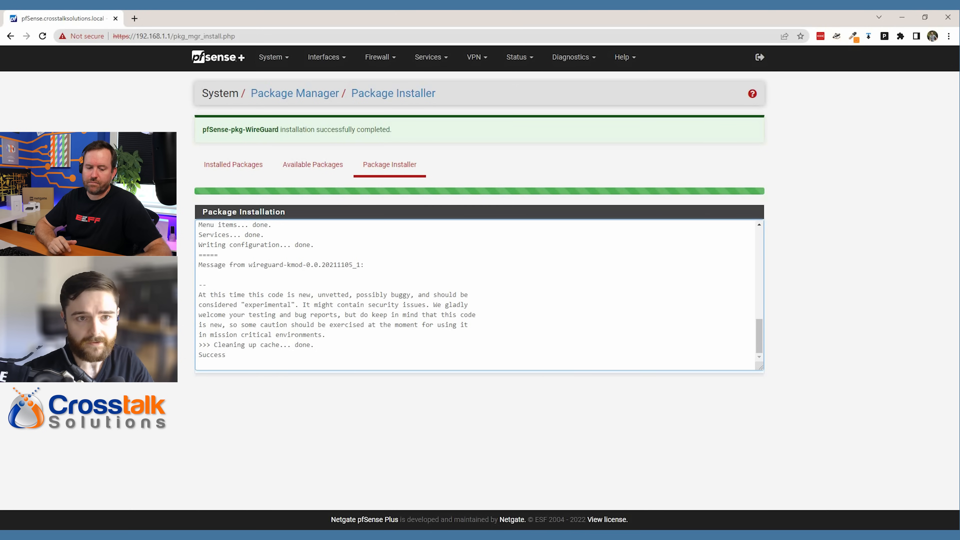
# - Review the Installed Packages list showing openvpn-client-export, snort and WireGuard
pyautogui.click(244, 162)
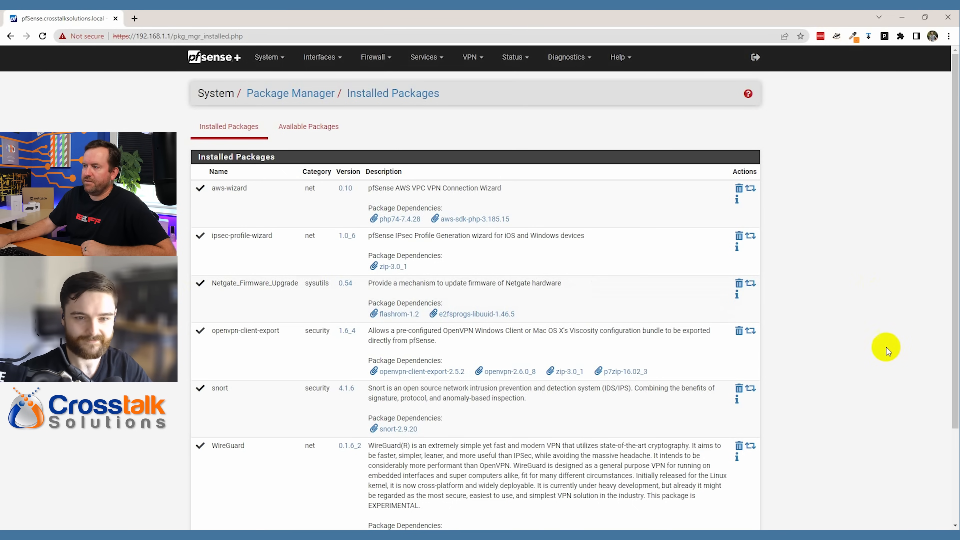
pyautogui.scroll(-3, 858, 356)
pyautogui.scroll(3, 854, 357)
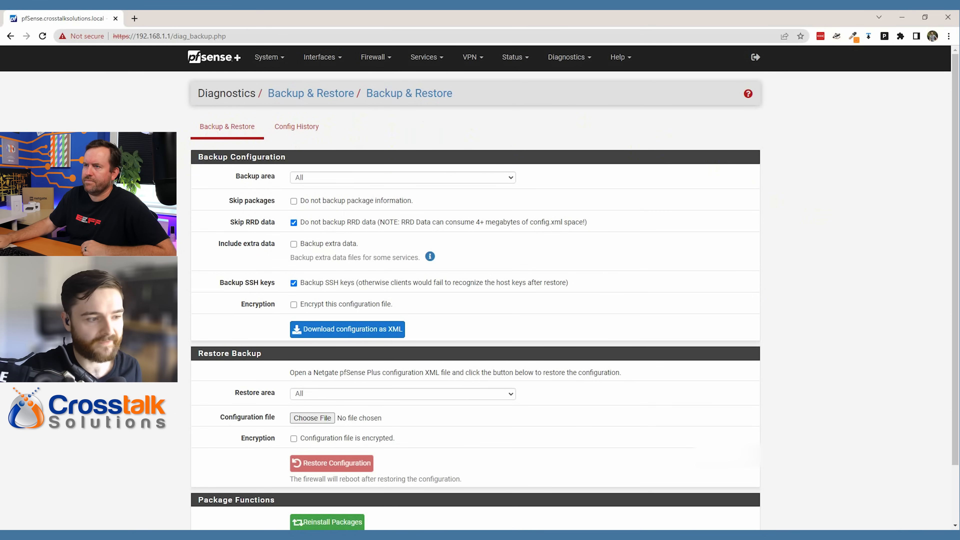
# - In Services > Auto Config Backup, review the backup frequency options and tick Enable ACB
pyautogui.click(227, 61)
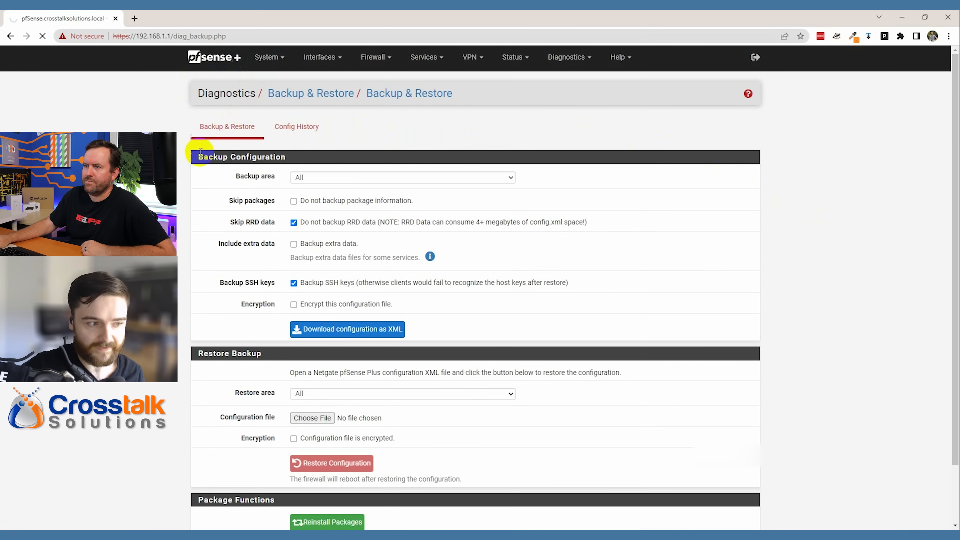
pyautogui.click(424, 57)
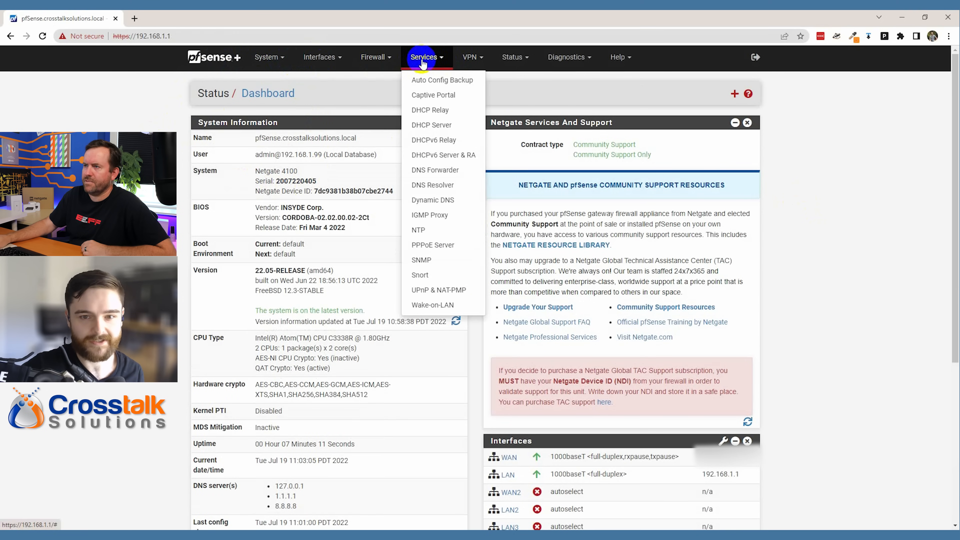
pyautogui.click(442, 81)
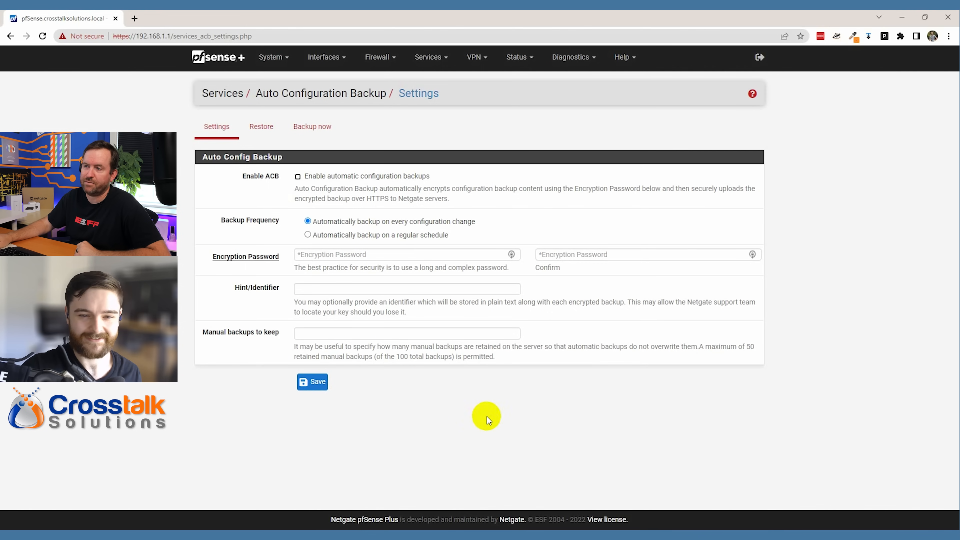
pyautogui.moveTo(317, 221); pyautogui.dragTo(478, 225)
pyautogui.moveTo(312, 234); pyautogui.dragTo(449, 238)
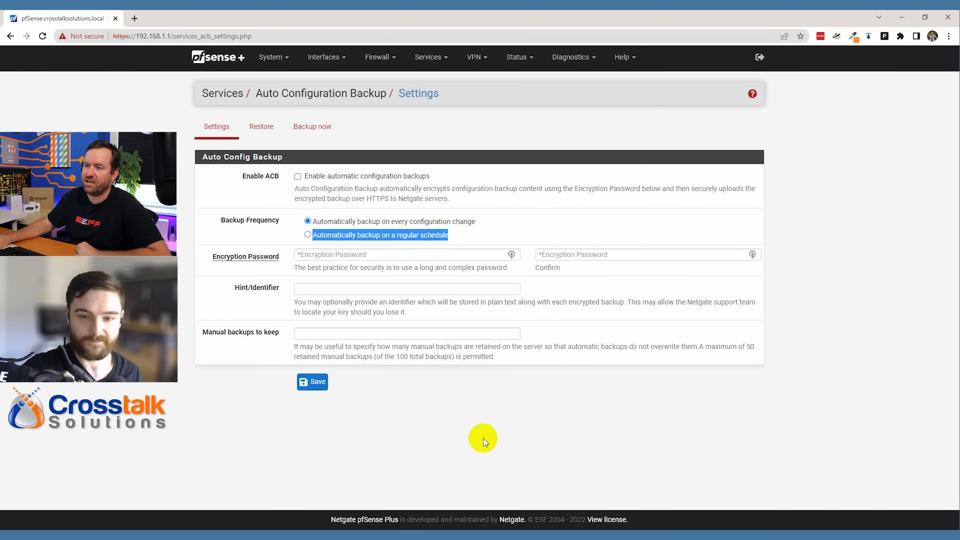
pyautogui.click(225, 414)
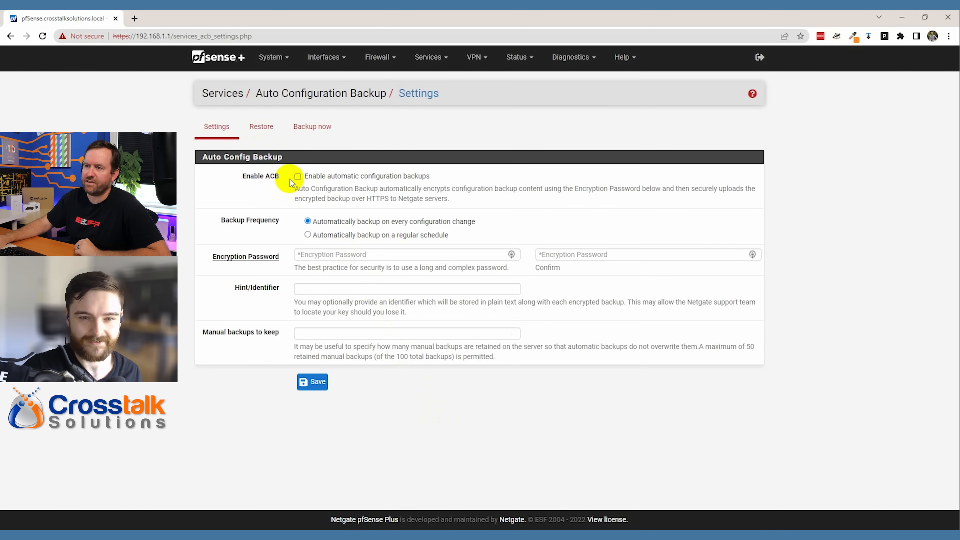
pyautogui.click(297, 177)
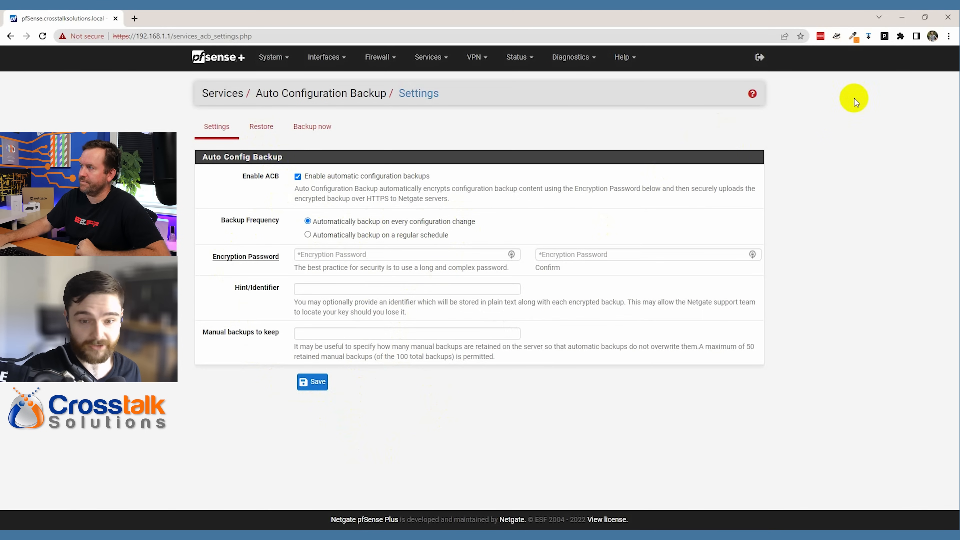
# - Generate and copy a 64-character password with symbols in LastPass
pyautogui.click(821, 37)
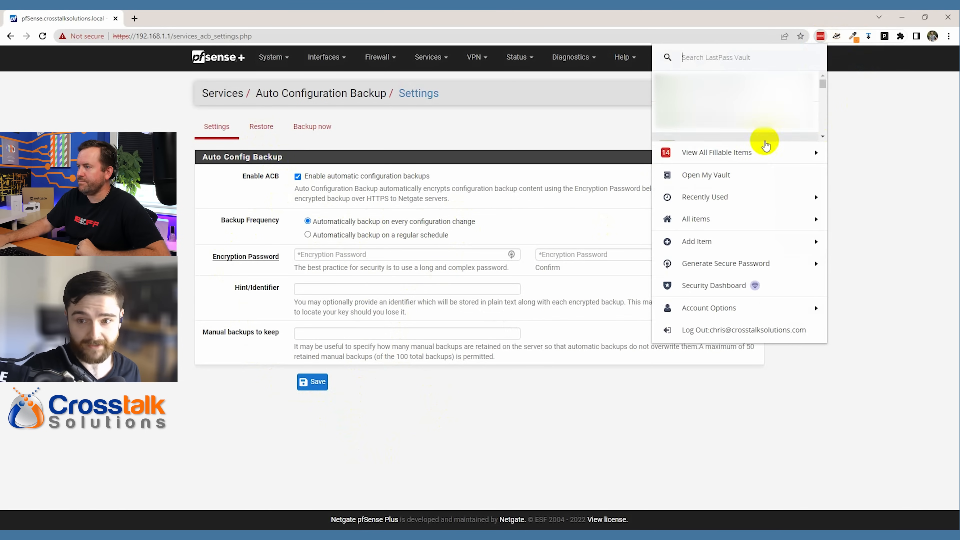
pyautogui.click(707, 262)
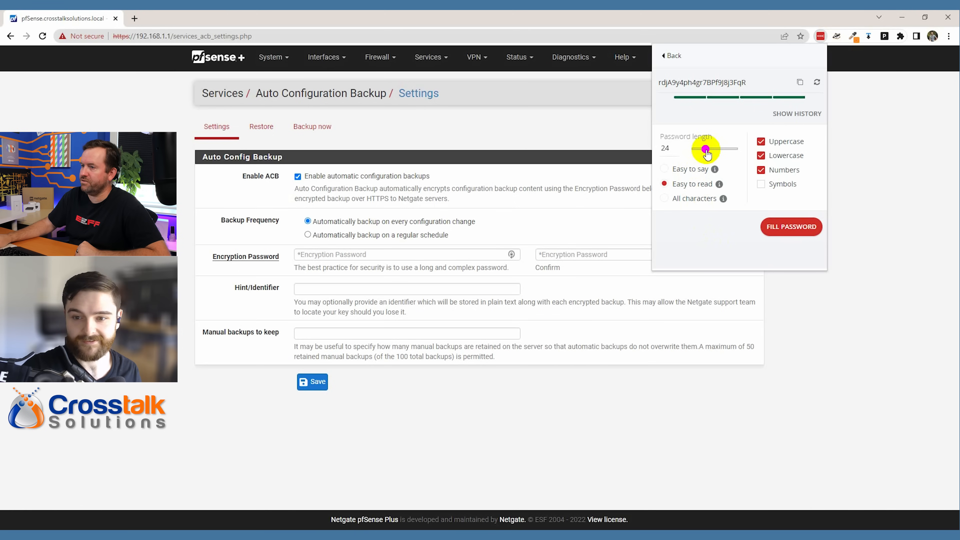
pyautogui.moveTo(706, 154); pyautogui.dragTo(714, 151)
pyautogui.doubleClick(665, 147)
pyautogui.write('50')
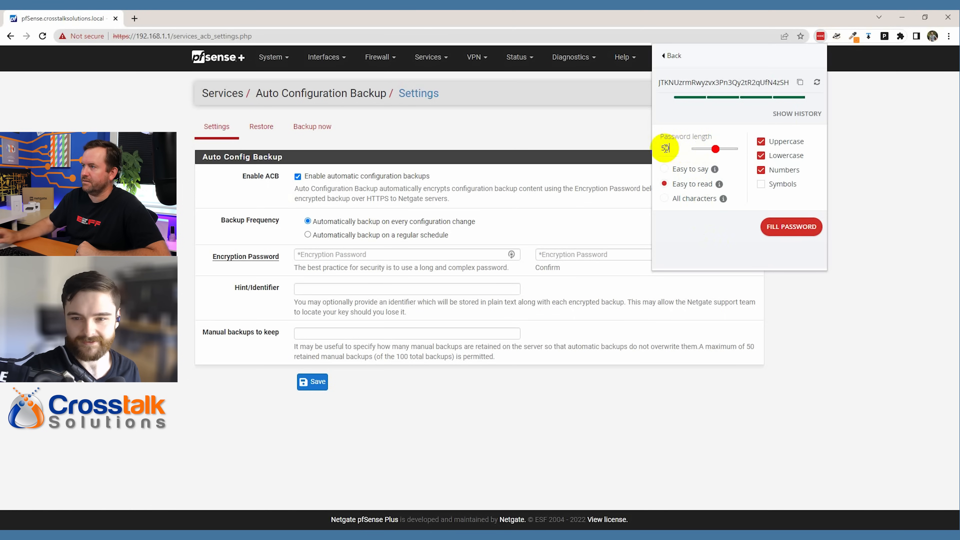
pyautogui.doubleClick(666, 148)
pyautogui.write('64')
pyautogui.click(718, 232)
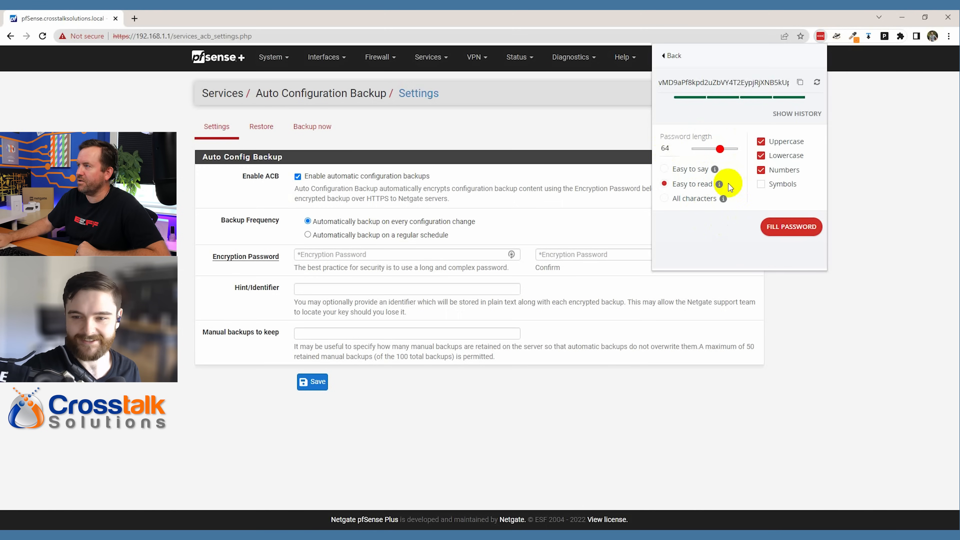
pyautogui.click(761, 185)
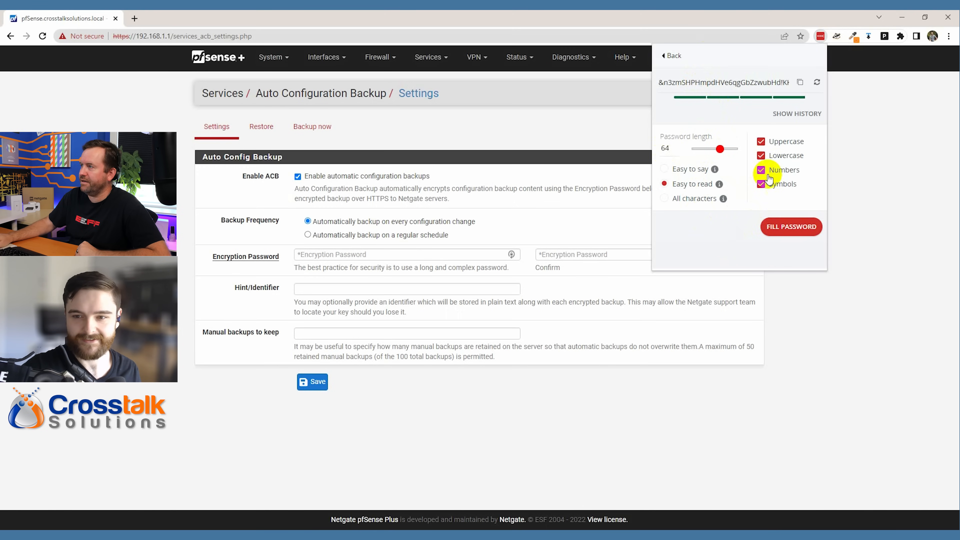
pyautogui.click(802, 84)
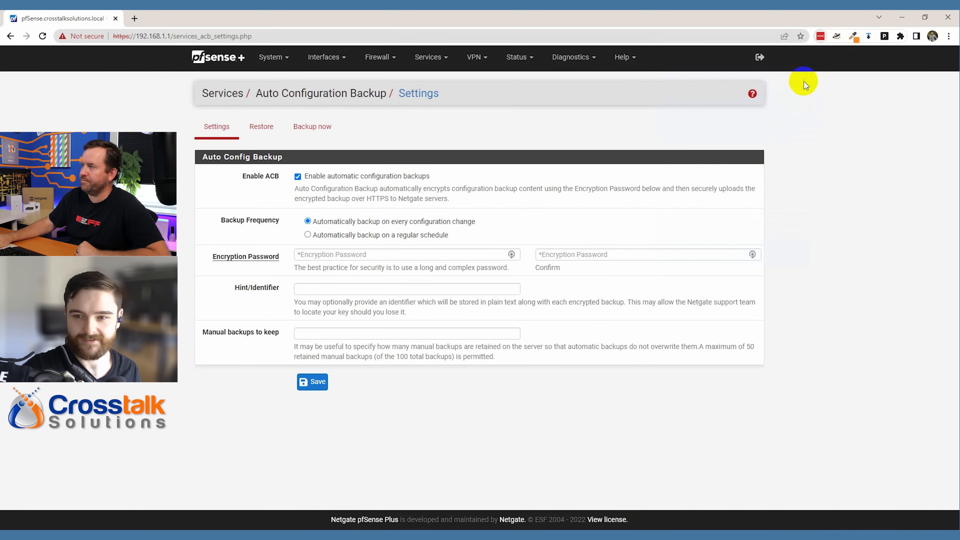
# - Paste the generated password into Encryption Password and its confirmation field
pyautogui.click(358, 257)
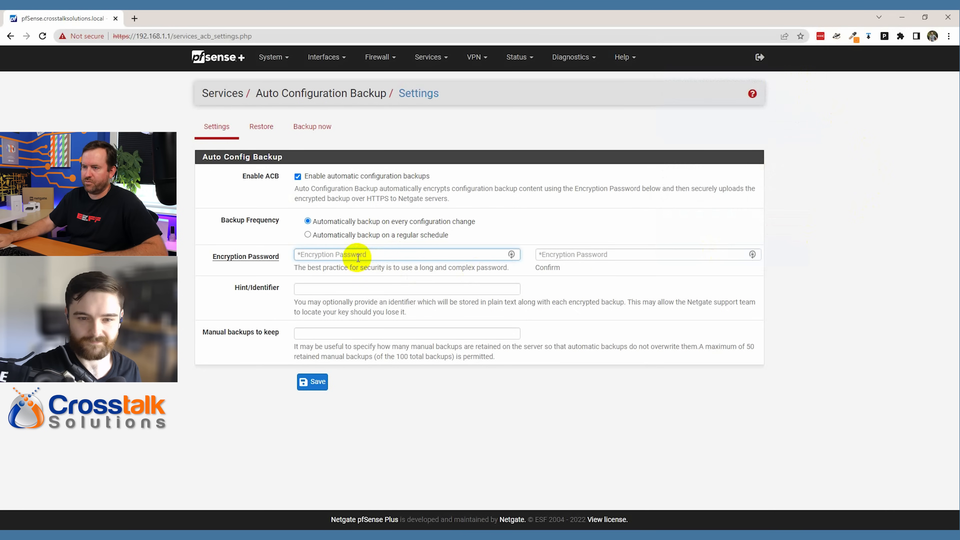
pyautogui.hotkey('ctrl', 'v')
pyautogui.click(582, 254)
pyautogui.hotkey('ctrl', 'v')
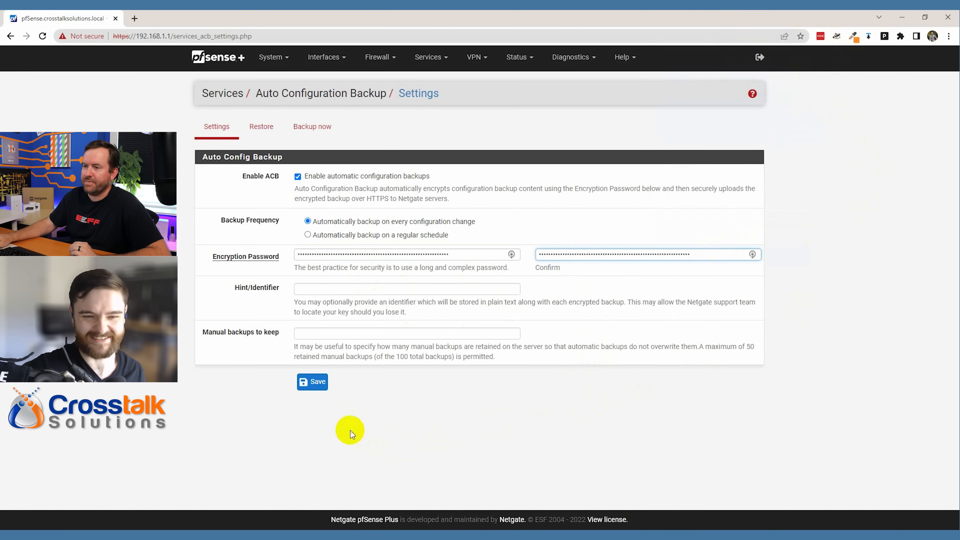
pyautogui.click(310, 289)
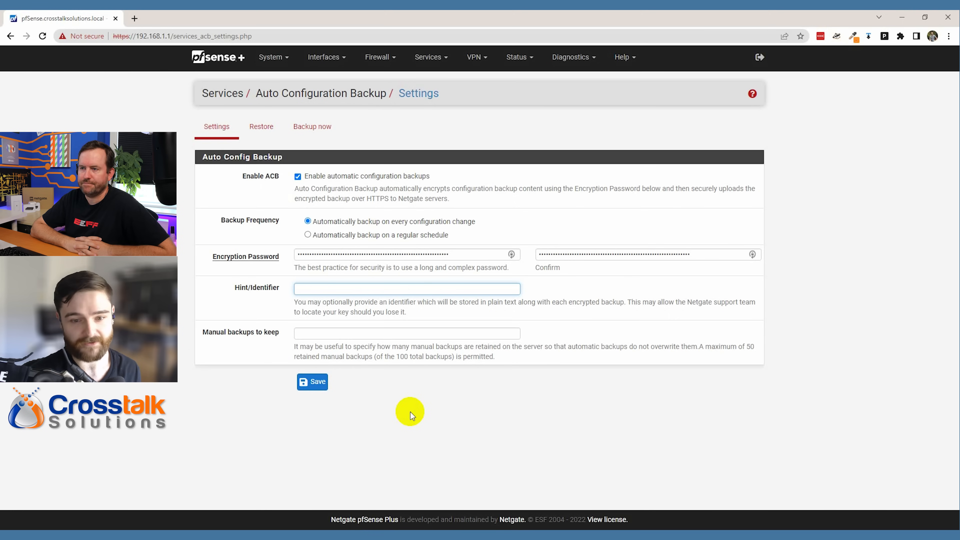
# - Save the backup hint 'Crosstalk 4100 test router' and show the Restore tab's backup list
pyautogui.write('osstalk 4100 test router')
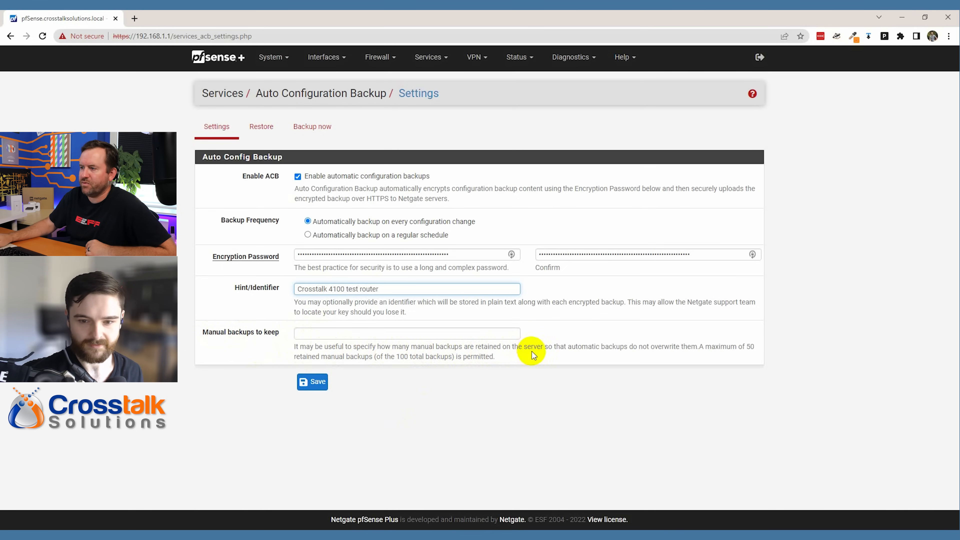
pyautogui.moveTo(493, 351); pyautogui.dragTo(544, 349)
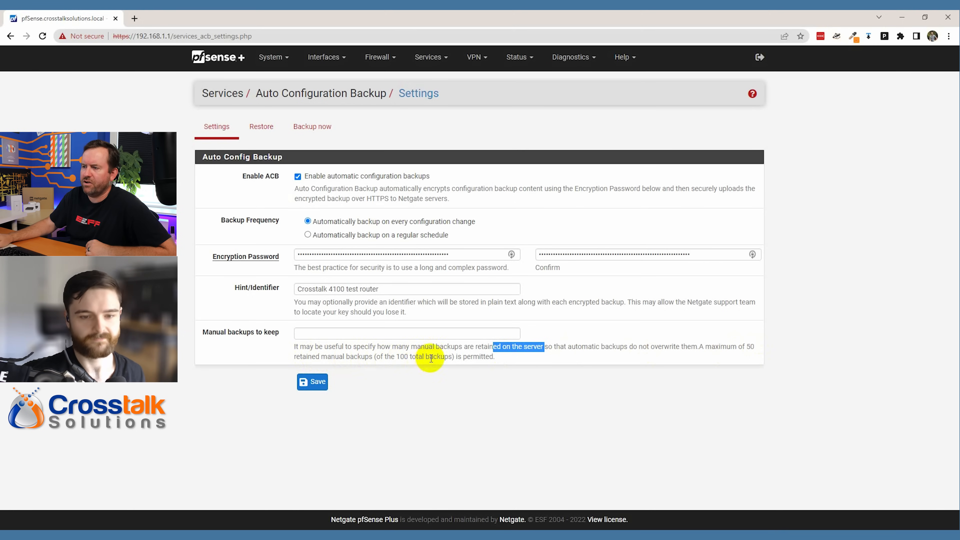
pyautogui.click(454, 409)
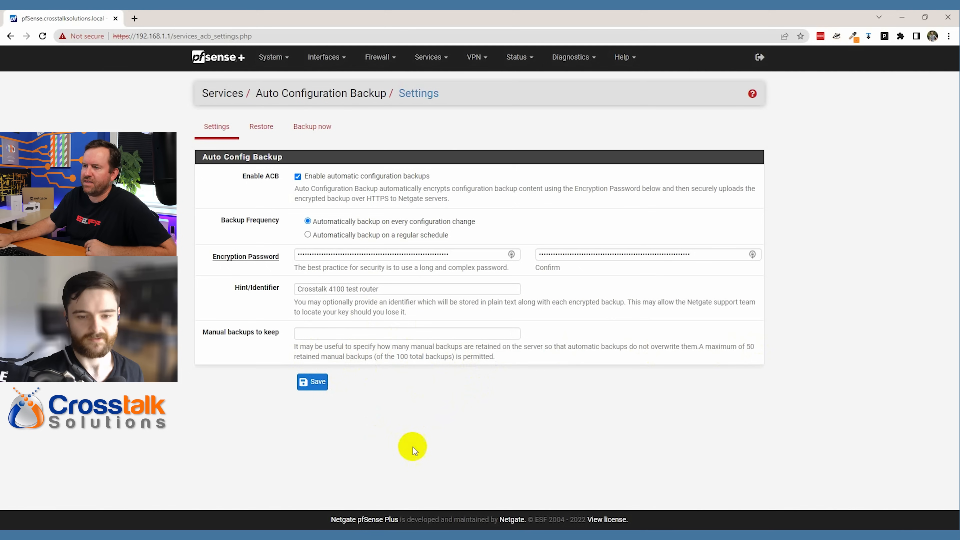
pyautogui.click(312, 381)
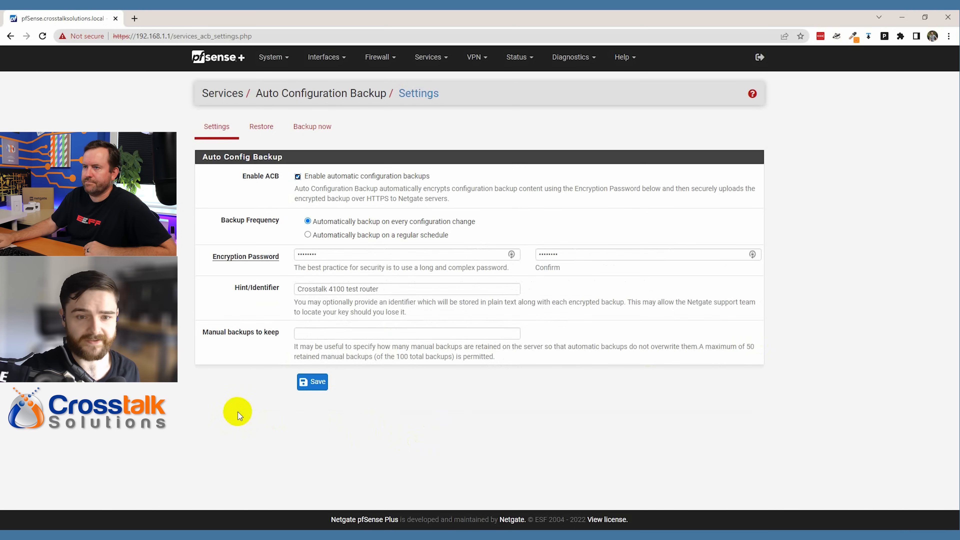
pyautogui.click(260, 126)
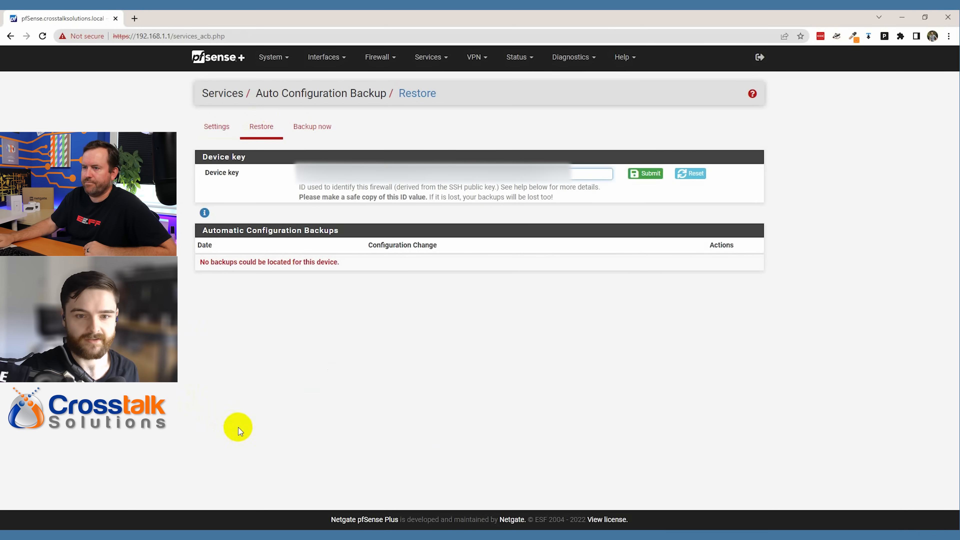
# - Dismiss the password-save prompt, check the device key and the 2 hosted backups, then return to the dashboard
pyautogui.click(874, 121)
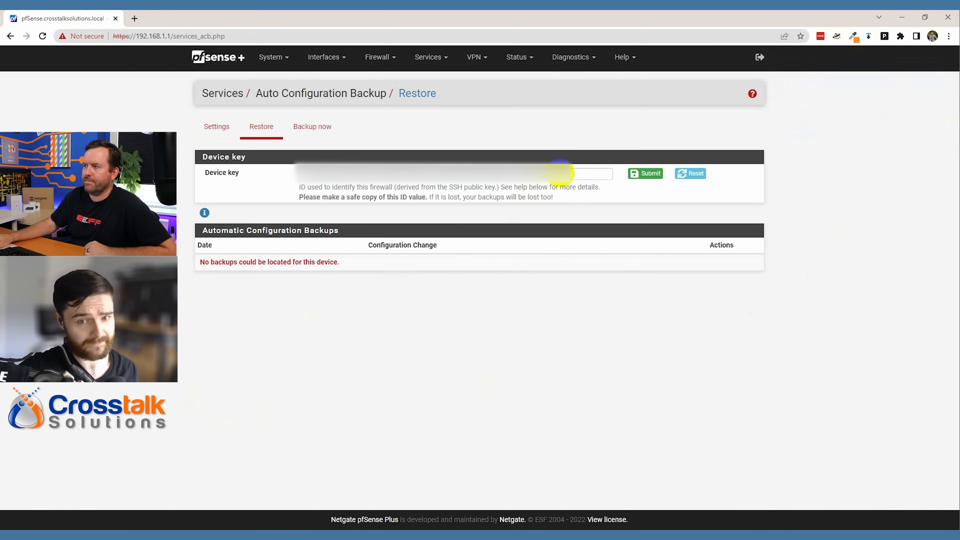
pyautogui.moveTo(552, 177); pyautogui.dragTo(266, 184)
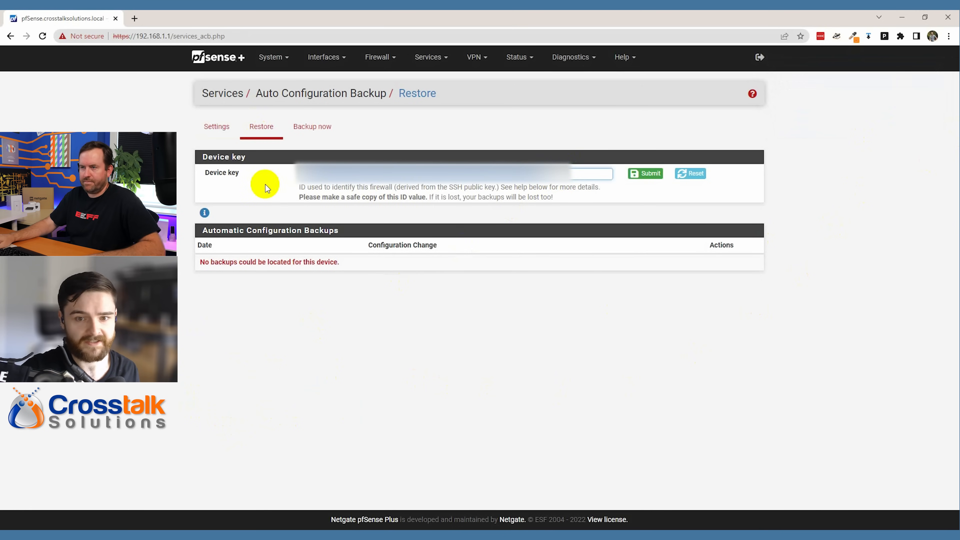
pyautogui.click(429, 397)
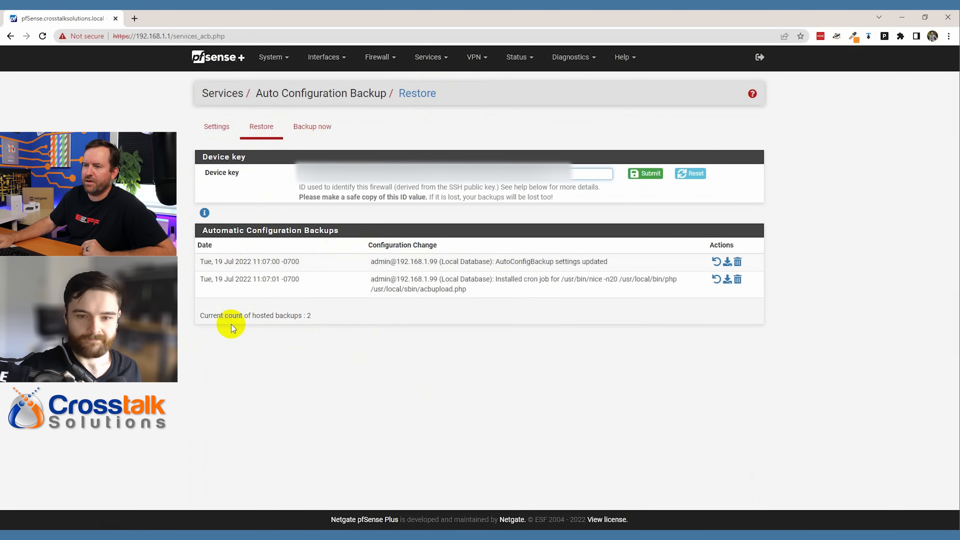
pyautogui.moveTo(201, 315); pyautogui.dragTo(341, 318)
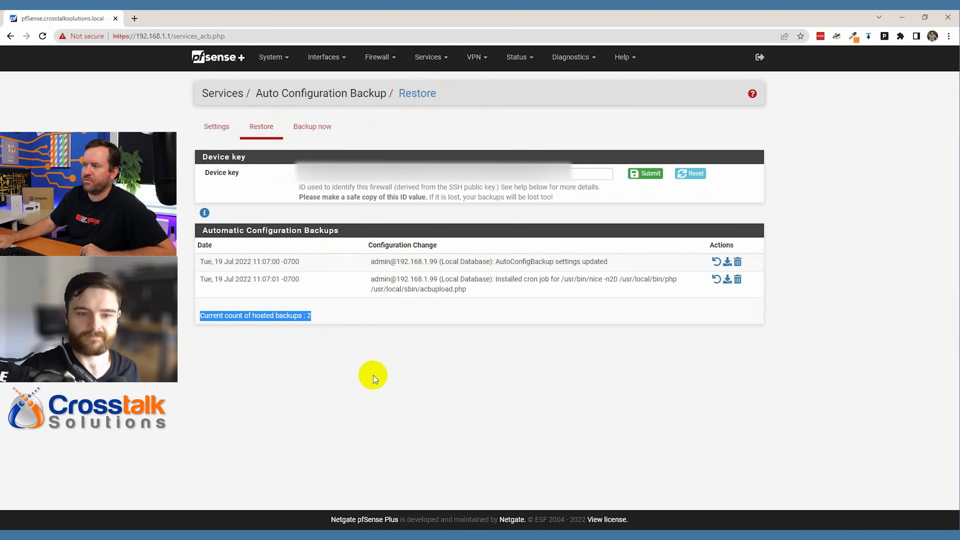
pyautogui.click(373, 376)
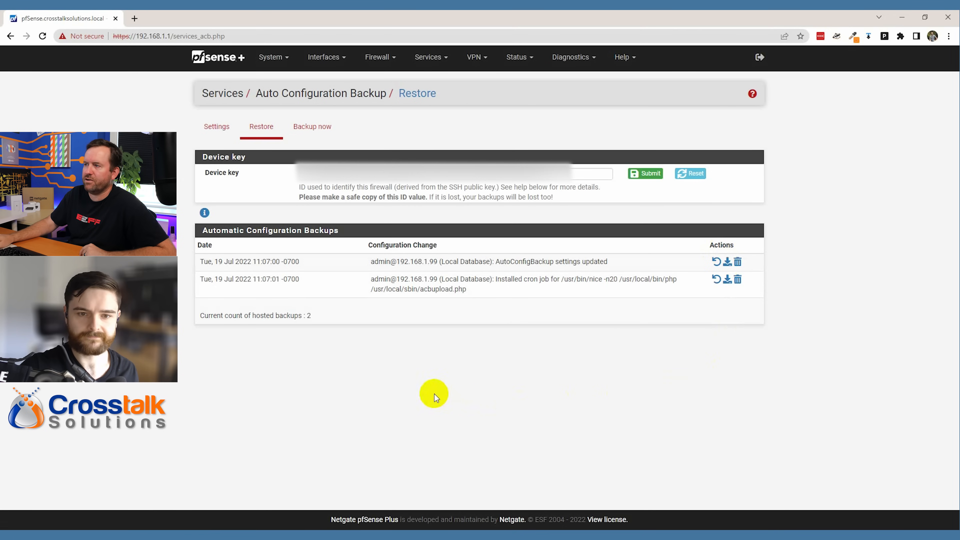
pyautogui.click(224, 58)
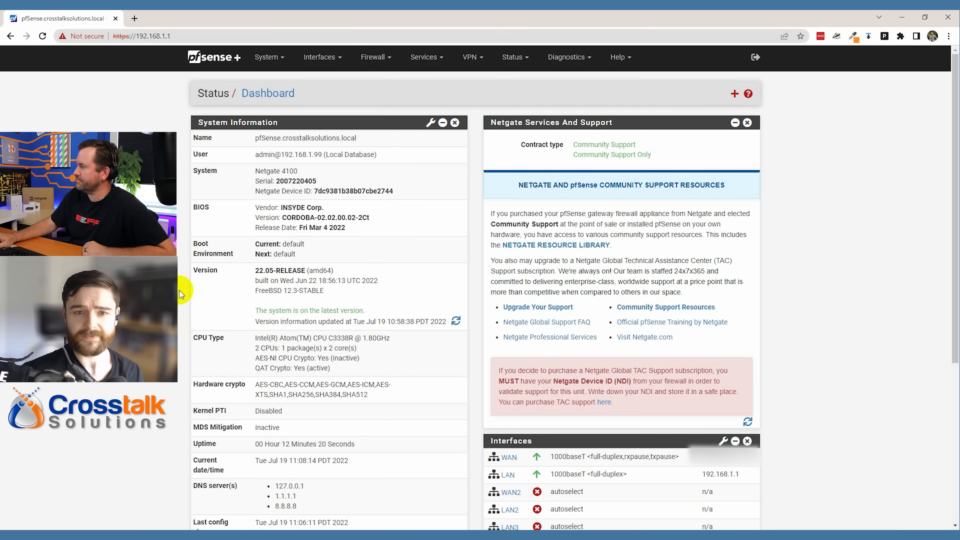
# - Add a VLAN with tag 10 on parent igc0 (lan), described 'Guest Network', and save it
pyautogui.click(321, 63)
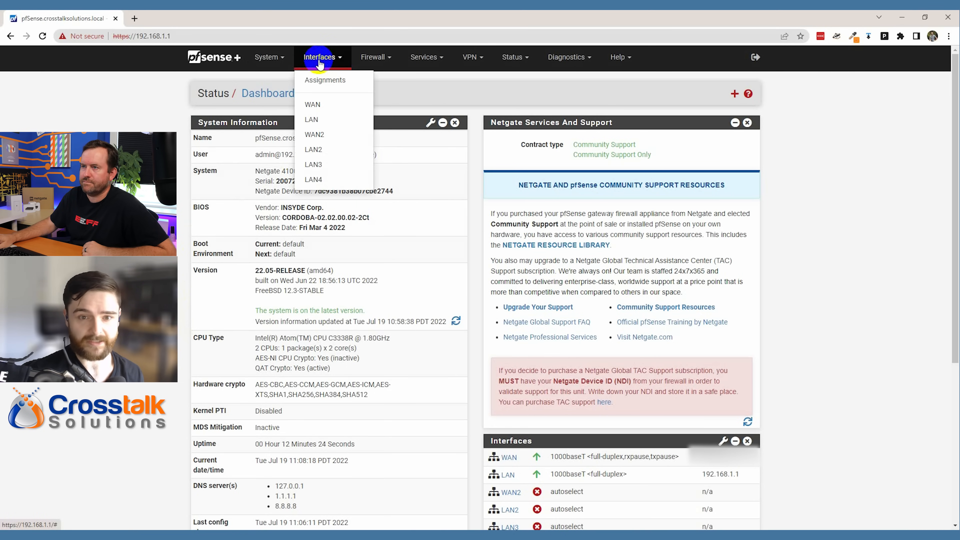
pyautogui.click(320, 81)
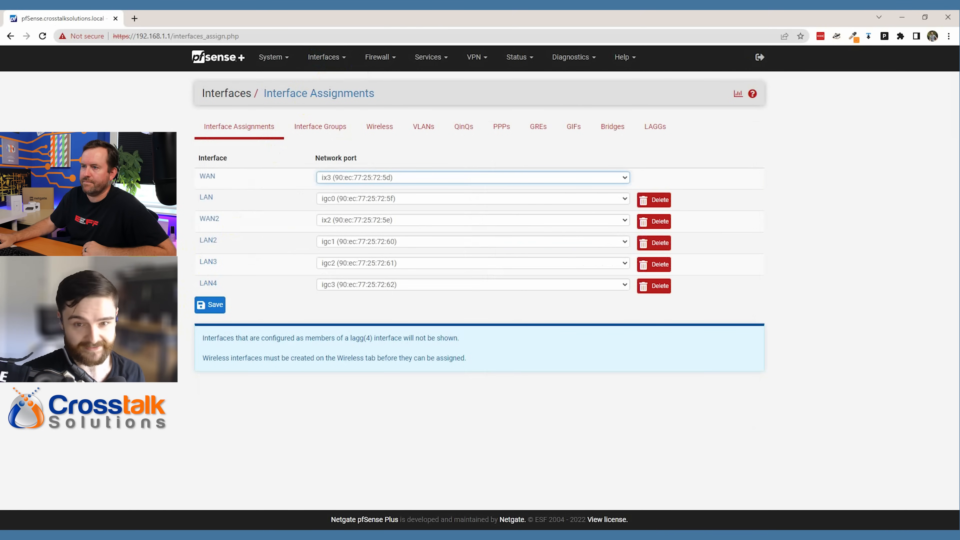
pyautogui.click(422, 133)
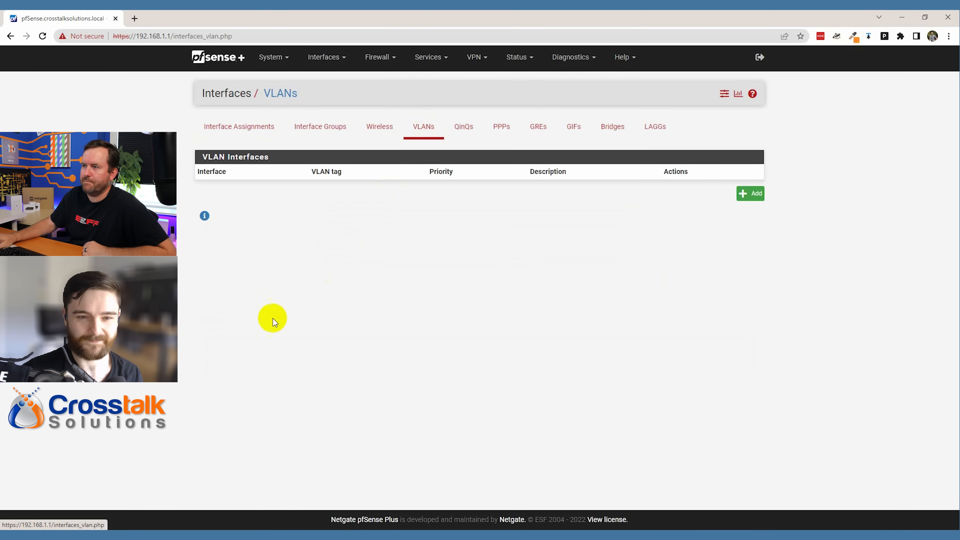
pyautogui.click(753, 202)
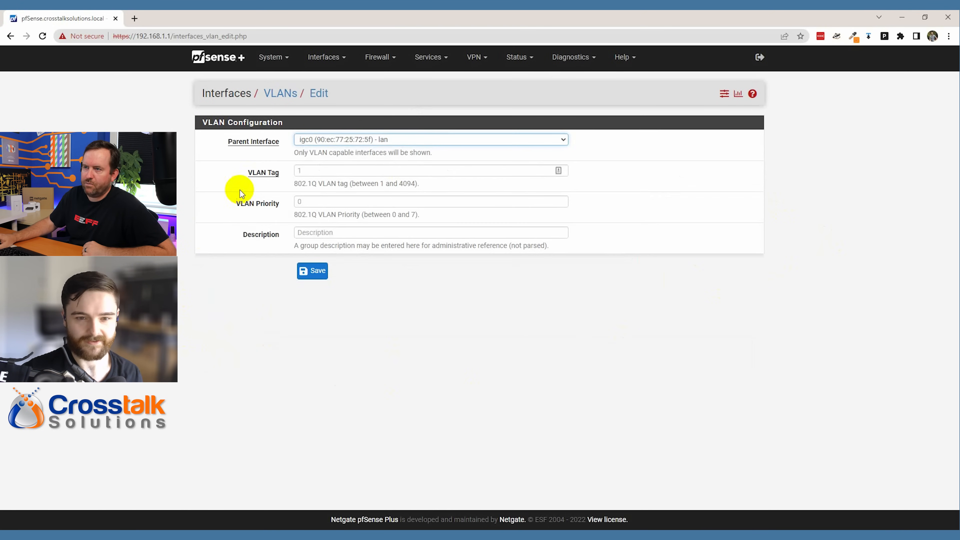
pyautogui.click(318, 170)
pyautogui.write('10')
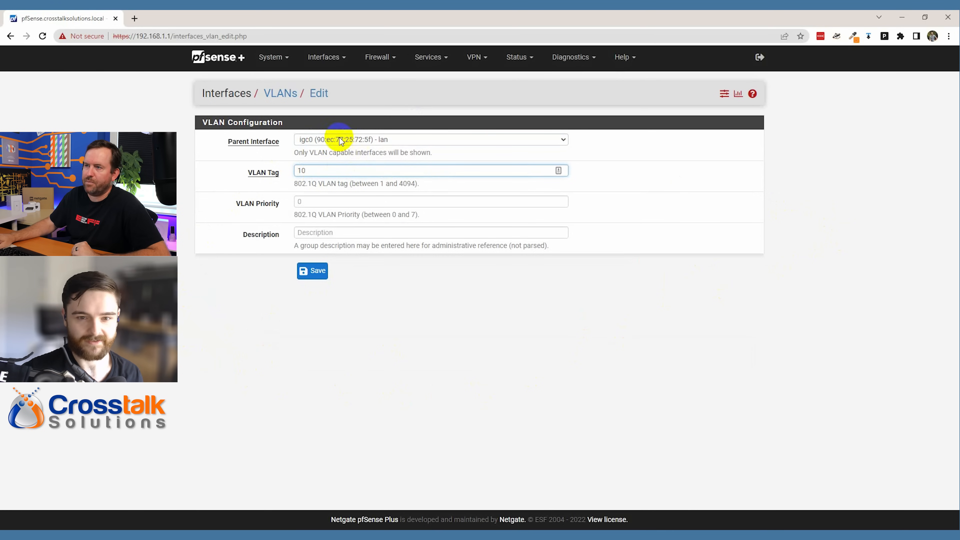
pyautogui.click(487, 139)
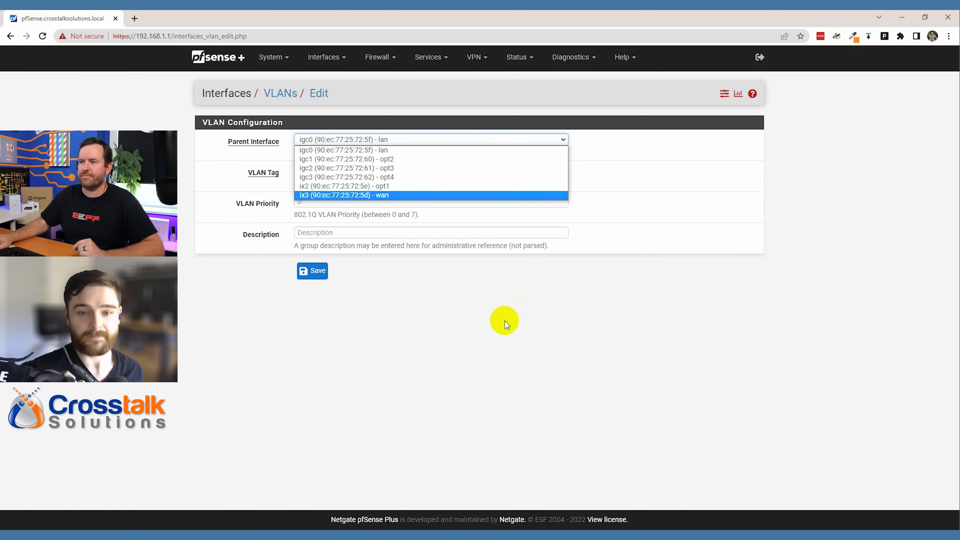
pyautogui.click(468, 329)
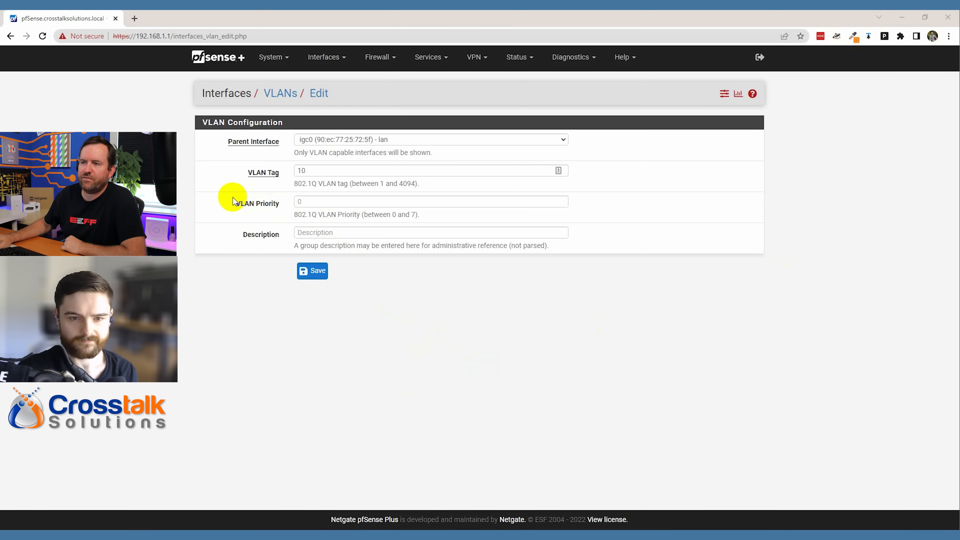
pyautogui.click(316, 233)
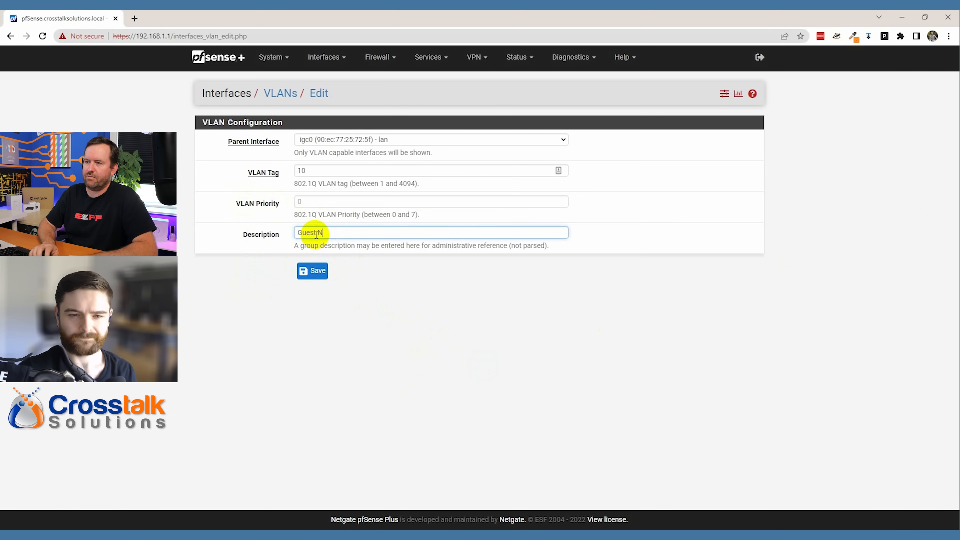
pyautogui.click(312, 271)
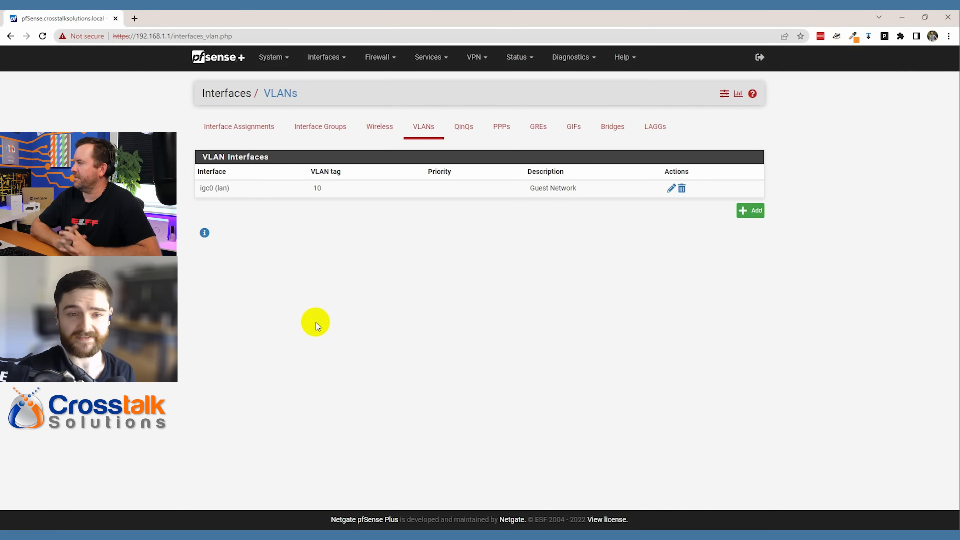
# - On Interface Assignments, add VLAN 10 on igc0 (Guest Network) as the new OPT5 interface
pyautogui.click(242, 126)
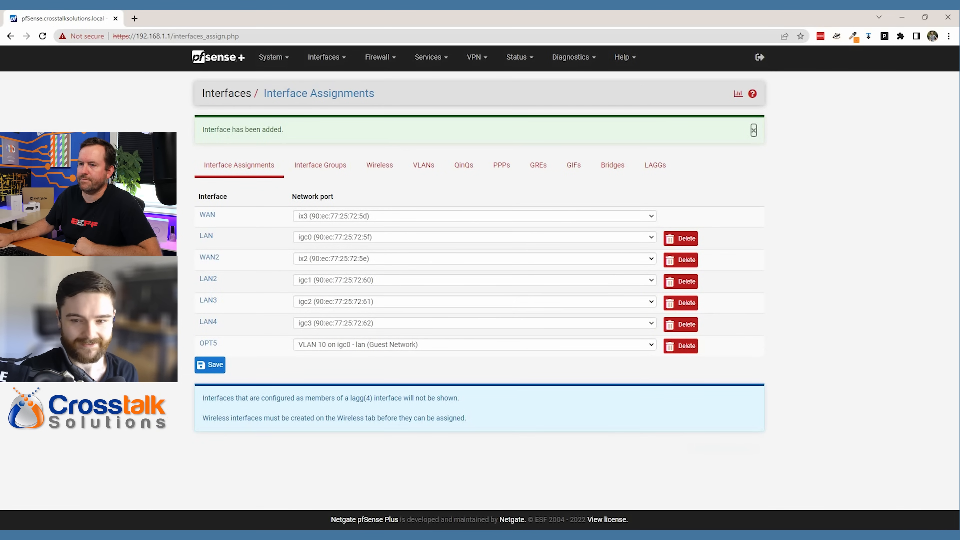
# - Enable the OPT5 interface and rename its description to 'Guest Network'
pyautogui.click(208, 343)
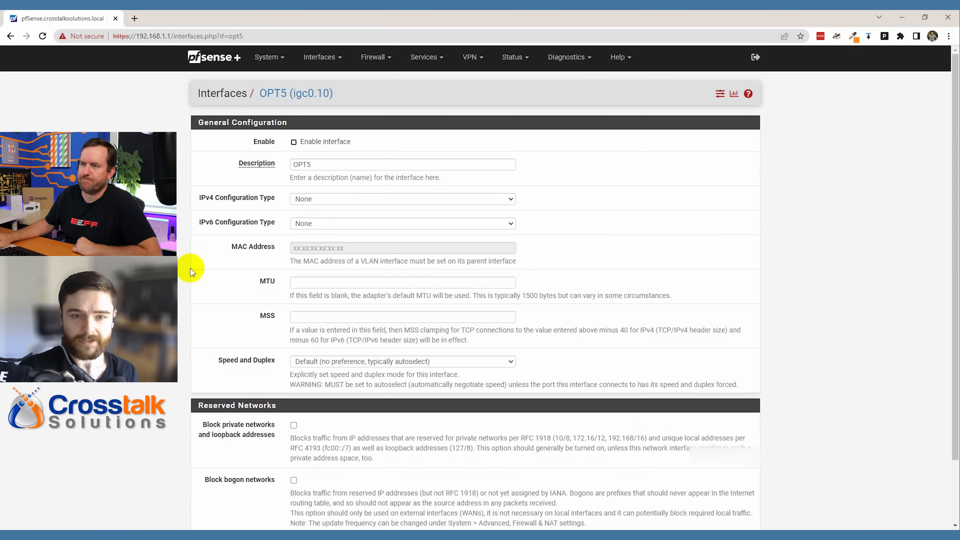
pyautogui.click(307, 147)
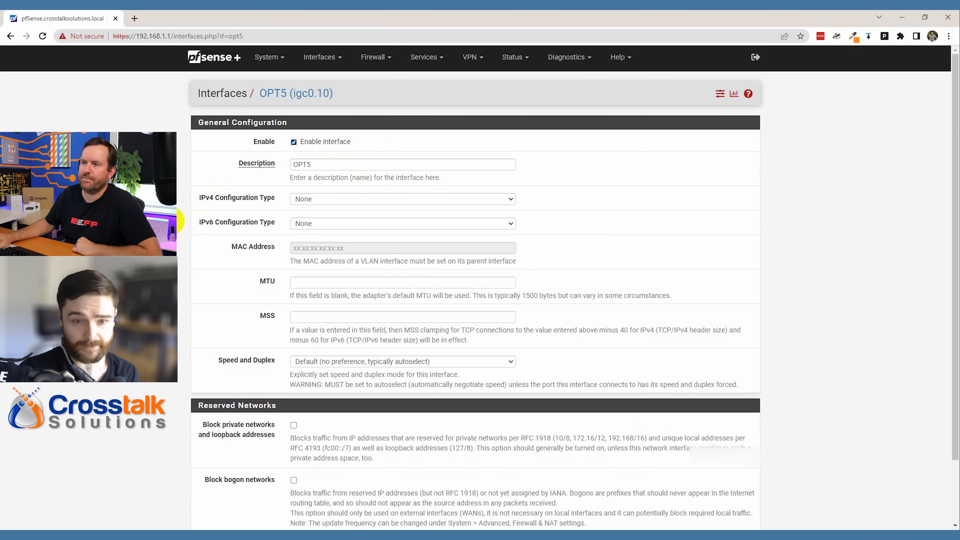
pyautogui.click(325, 163)
pyautogui.hotkey('ctrl', 'a')
pyautogui.write('Guest Network')
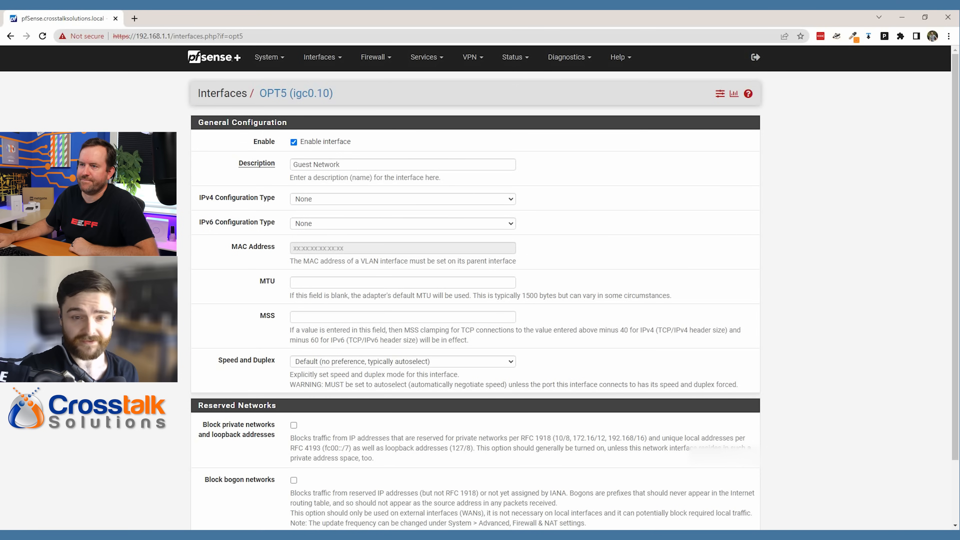
# - Set OPT5 to Static IPv4 with address 192.168.10.1 and a /24 subnet
pyautogui.click(311, 199)
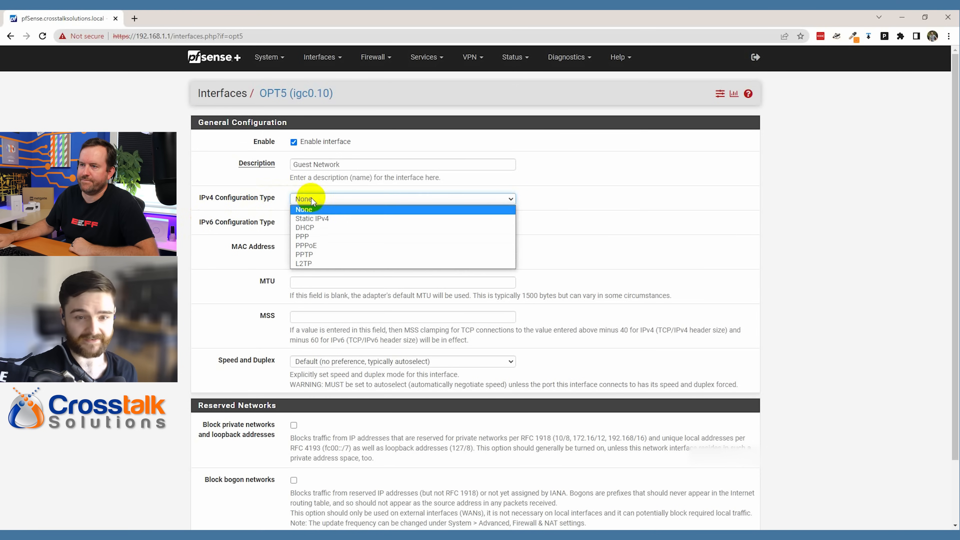
pyautogui.click(311, 215)
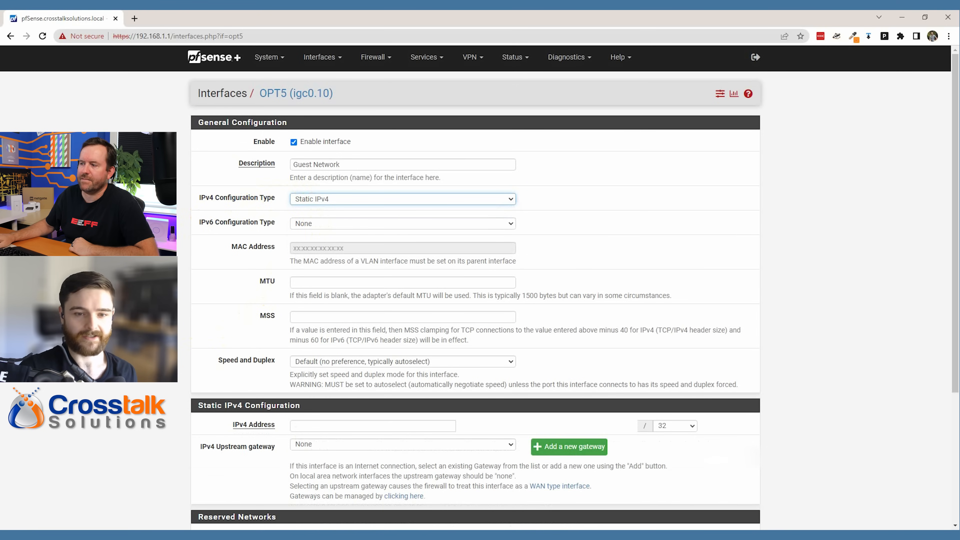
pyautogui.scroll(-5, 321, 235)
pyautogui.click(334, 242)
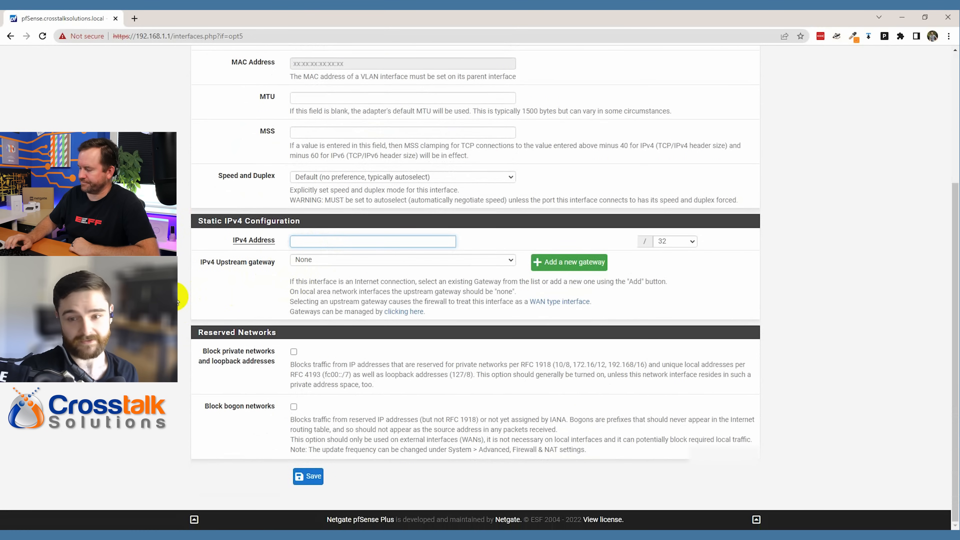
pyautogui.write('192')
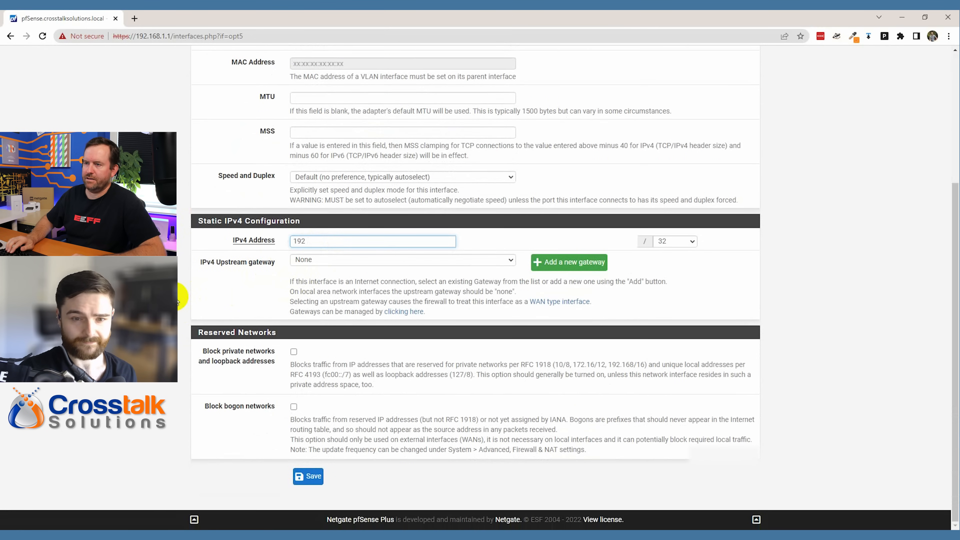
pyautogui.write('.168.10.1')
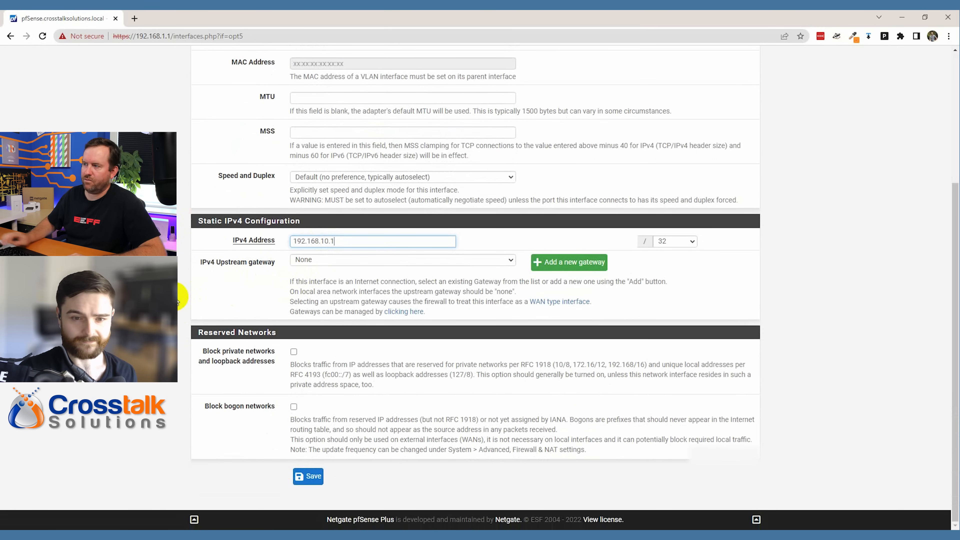
pyautogui.click(676, 242)
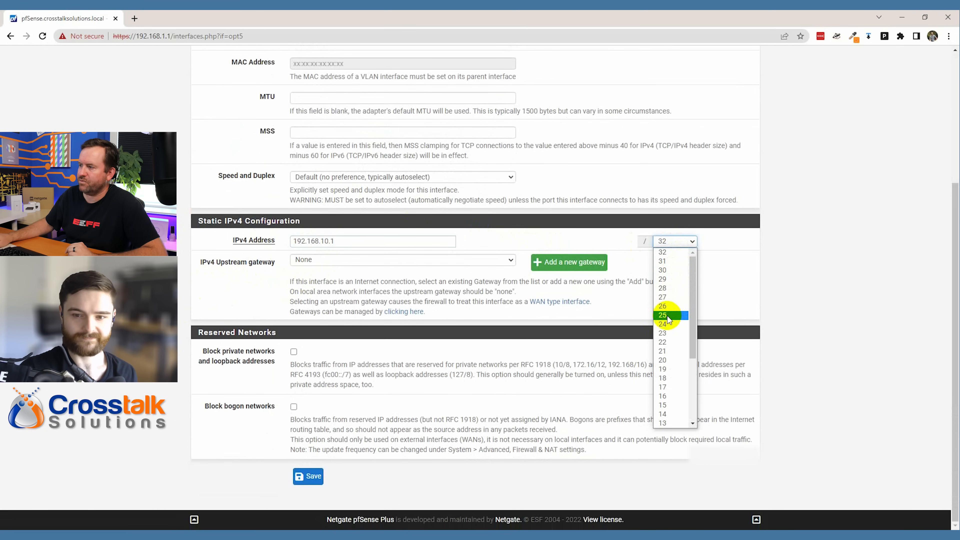
pyautogui.click(670, 324)
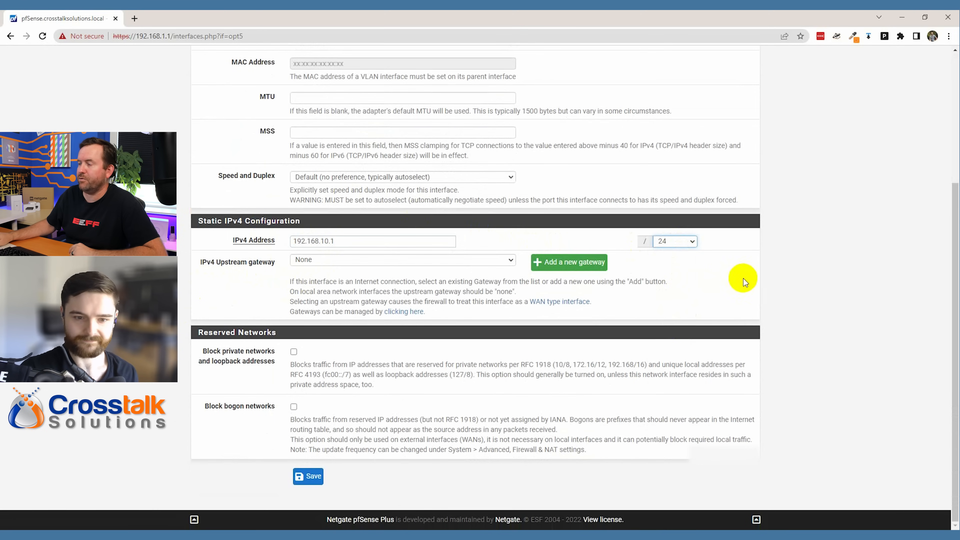
pyautogui.click(806, 278)
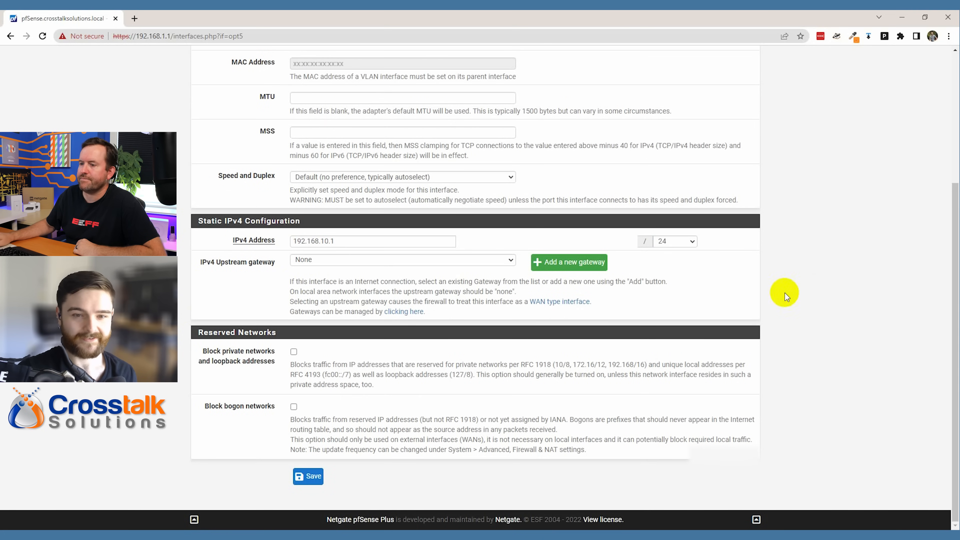
# - Save the GuestNetwork (igc0.10) interface settings and apply the changes
pyautogui.click(302, 476)
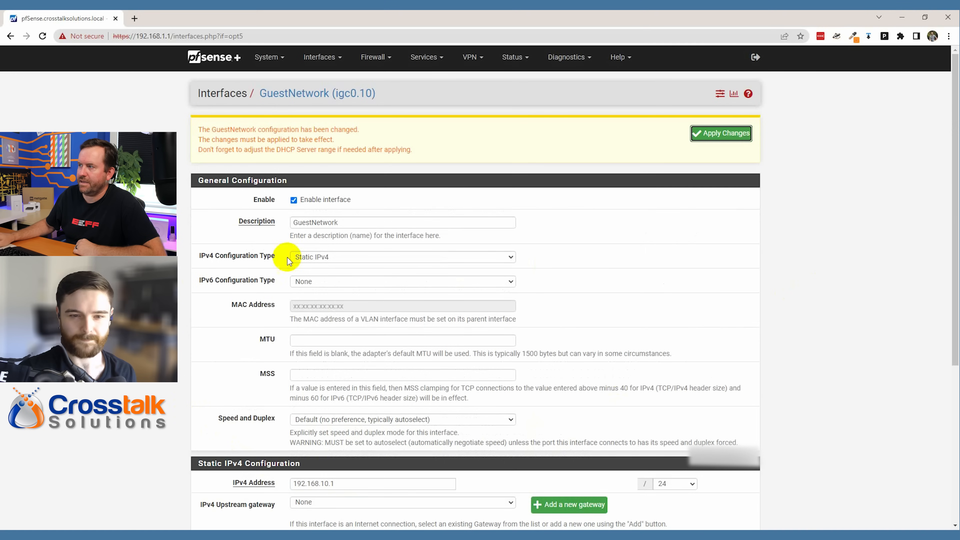
pyautogui.click(727, 136)
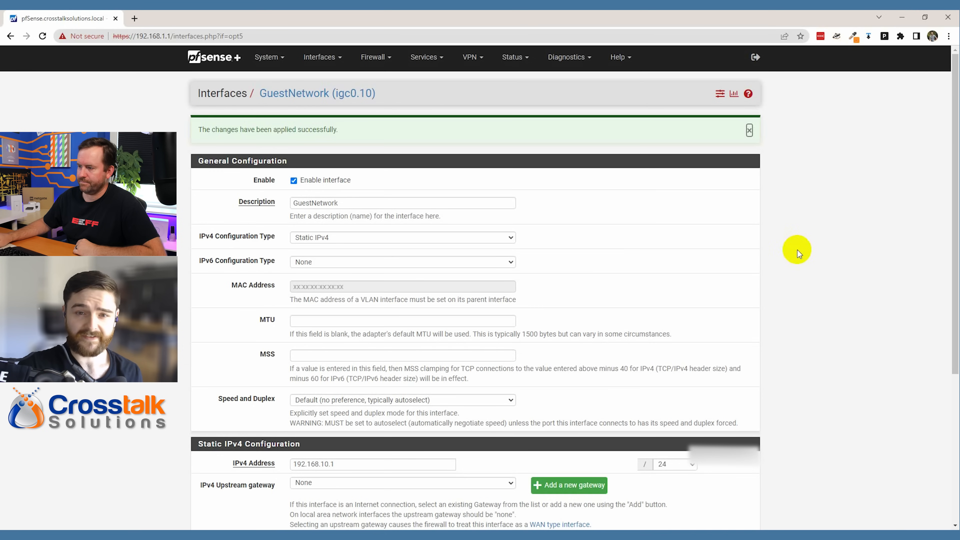
# - Enable the GUESTNETWORK DHCP server with address range 192.168.10.2 to 192.168.10.254
pyautogui.click(426, 57)
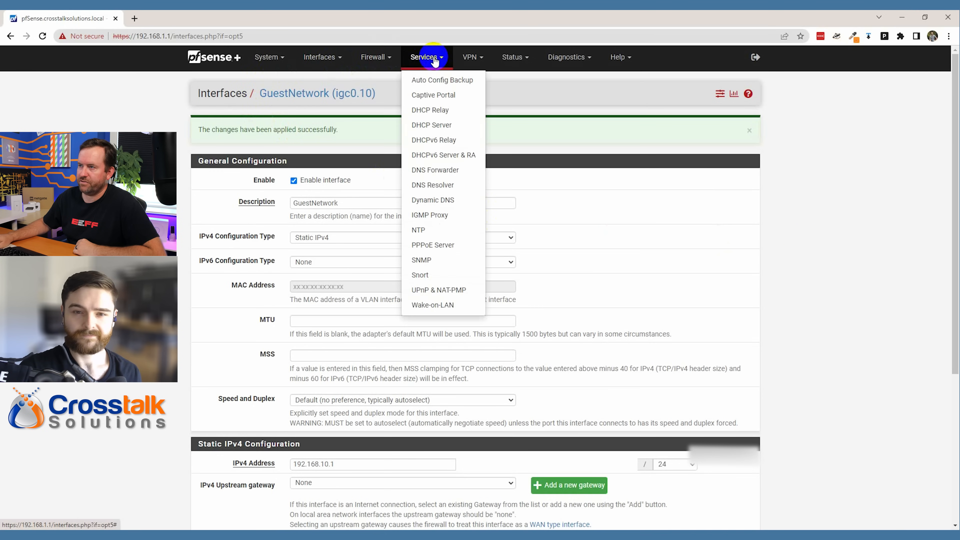
pyautogui.click(432, 126)
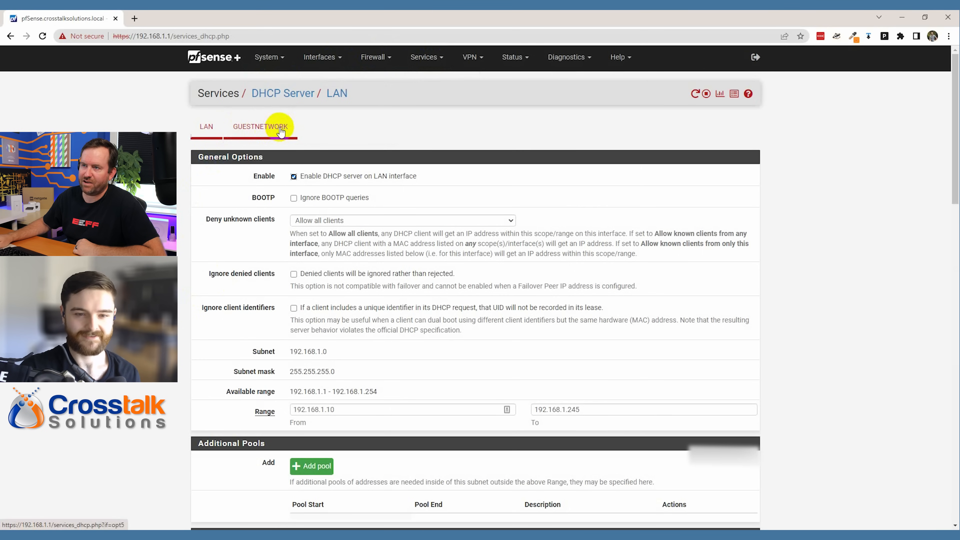
pyautogui.click(262, 131)
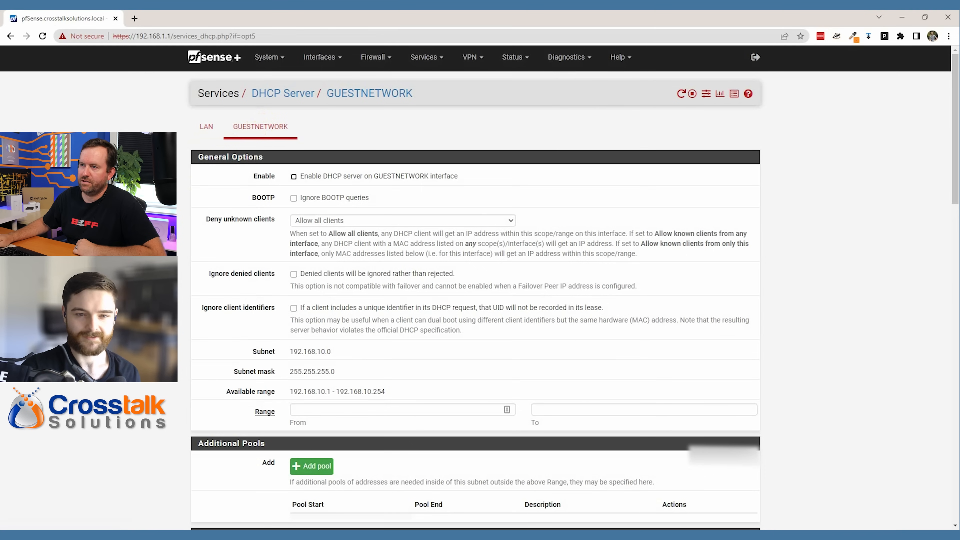
pyautogui.click(293, 177)
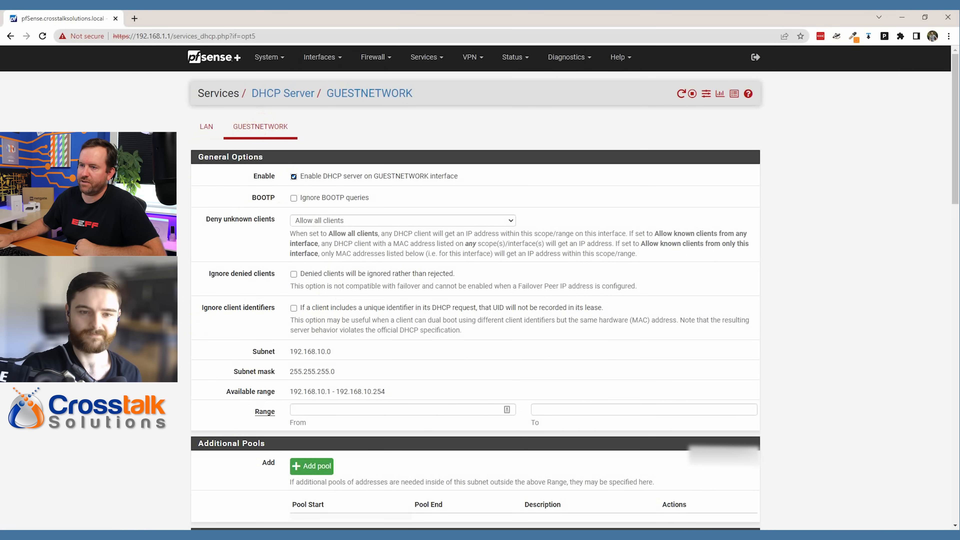
pyautogui.scroll(-1, 475, 287)
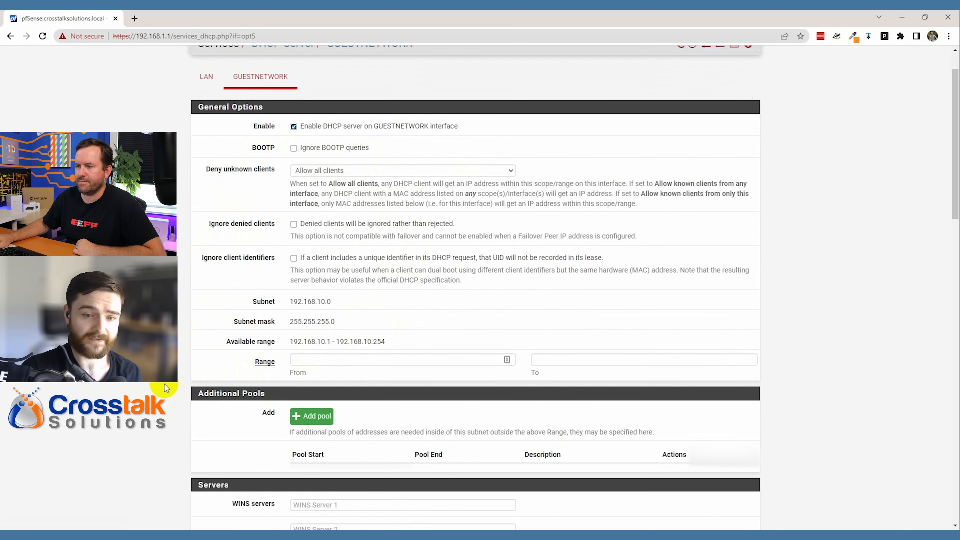
pyautogui.click(317, 360)
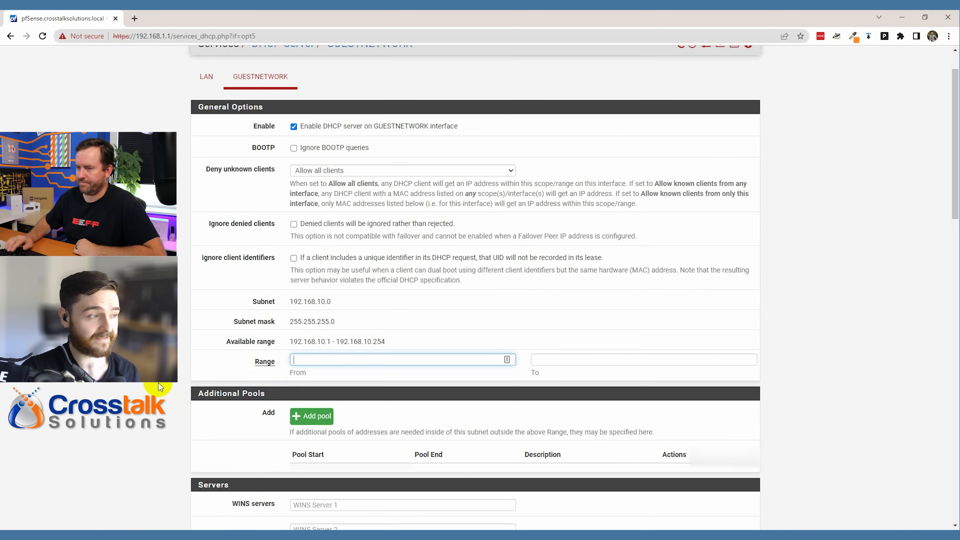
pyautogui.write('192.168.')
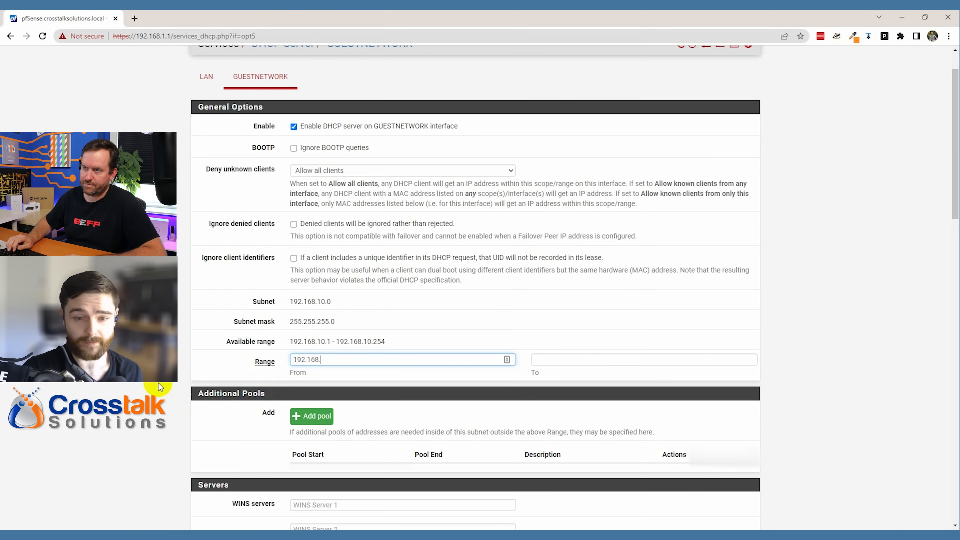
pyautogui.write('10.2')
pyautogui.press('Tab')
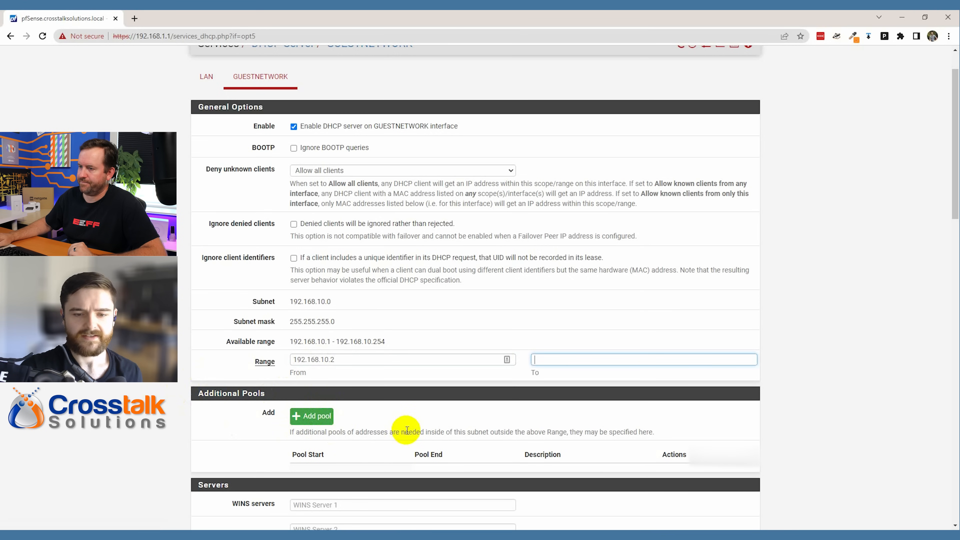
pyautogui.write('192.16')
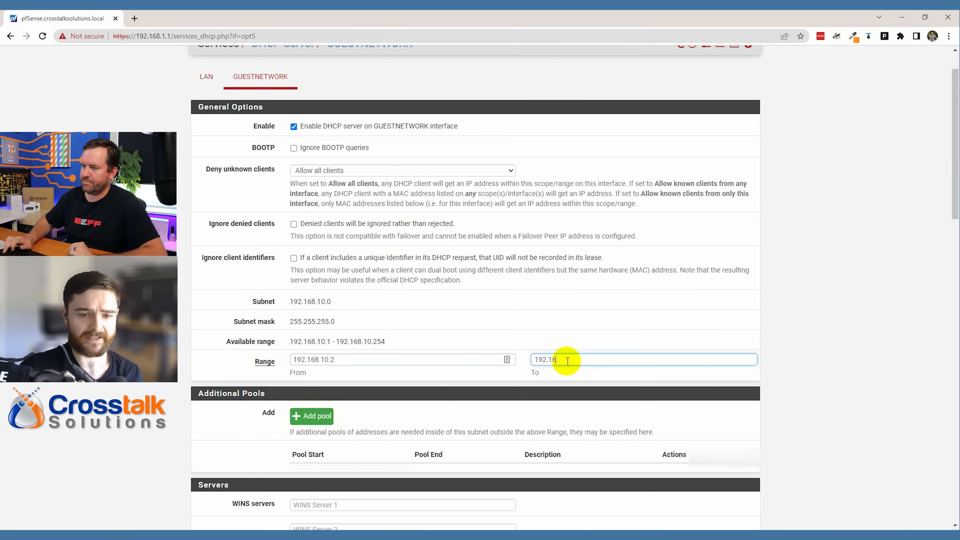
pyautogui.write('8.10.254')
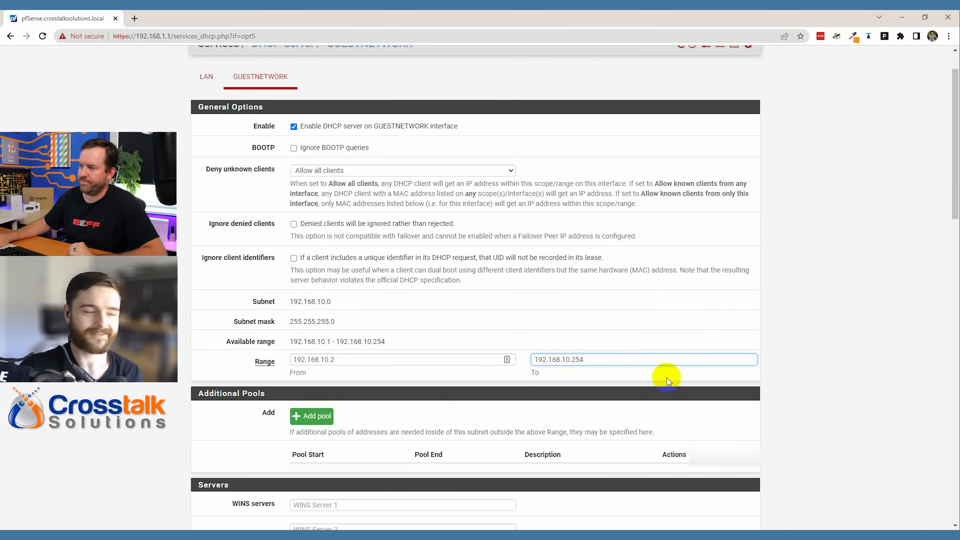
pyautogui.click(796, 384)
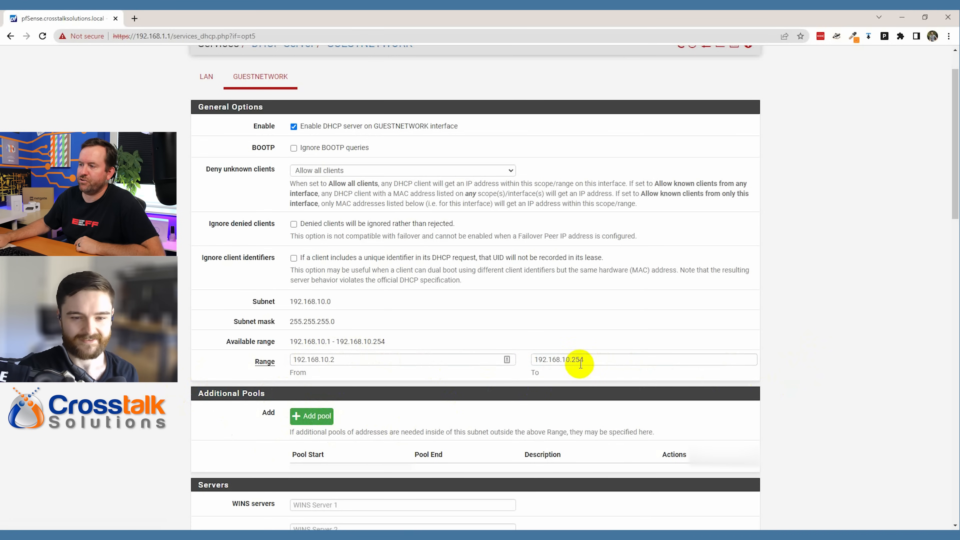
pyautogui.scroll(-5, 780, 392)
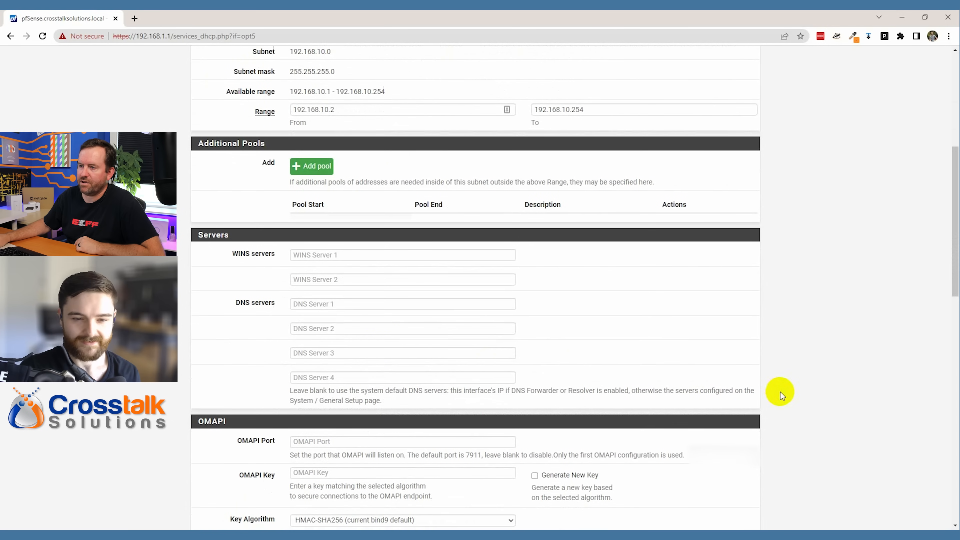
# - Enter DNS Server 1 as 192.168.10.1 and DNS Server 2 as 1.1.1.1, then save the DHCP configuration
pyautogui.click(317, 303)
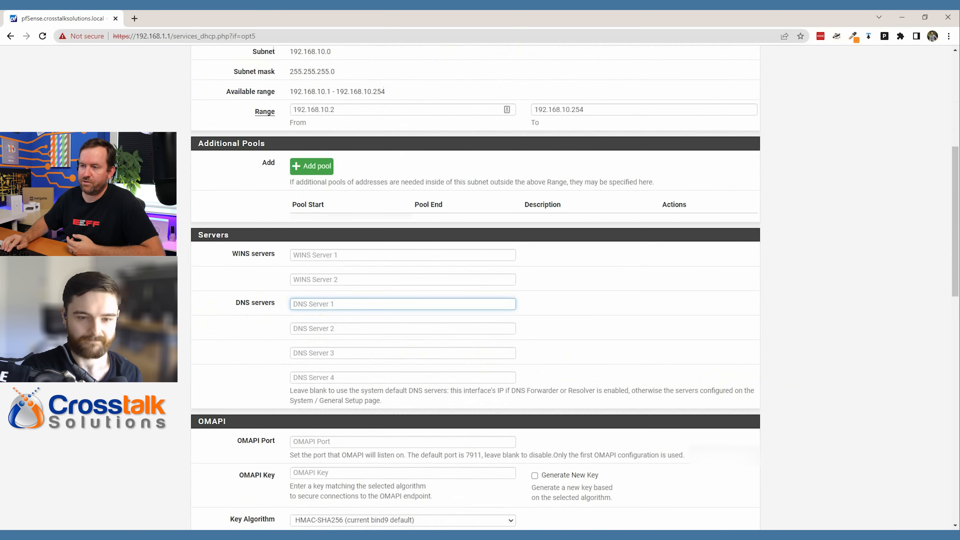
pyautogui.write('192.168.10.1')
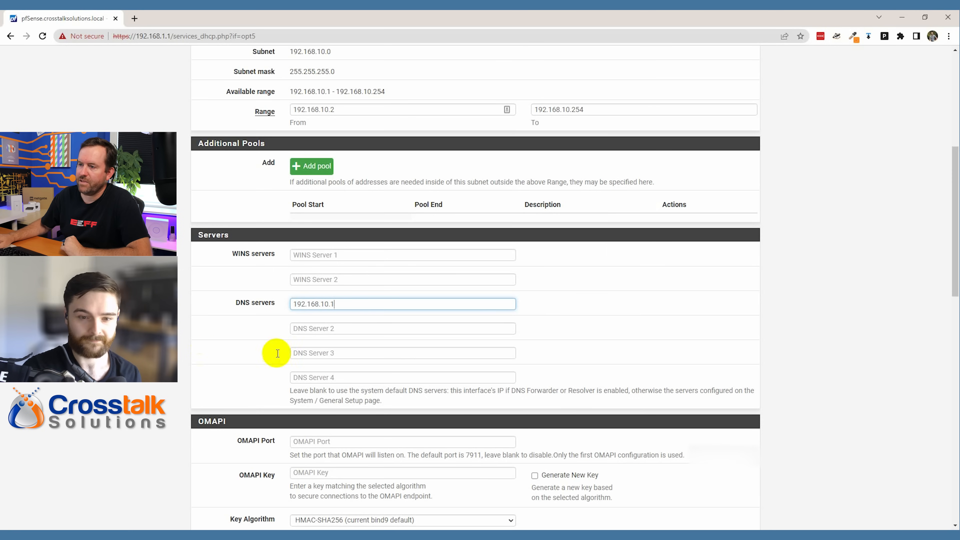
pyautogui.click(328, 333)
pyautogui.write('1.1.1.1')
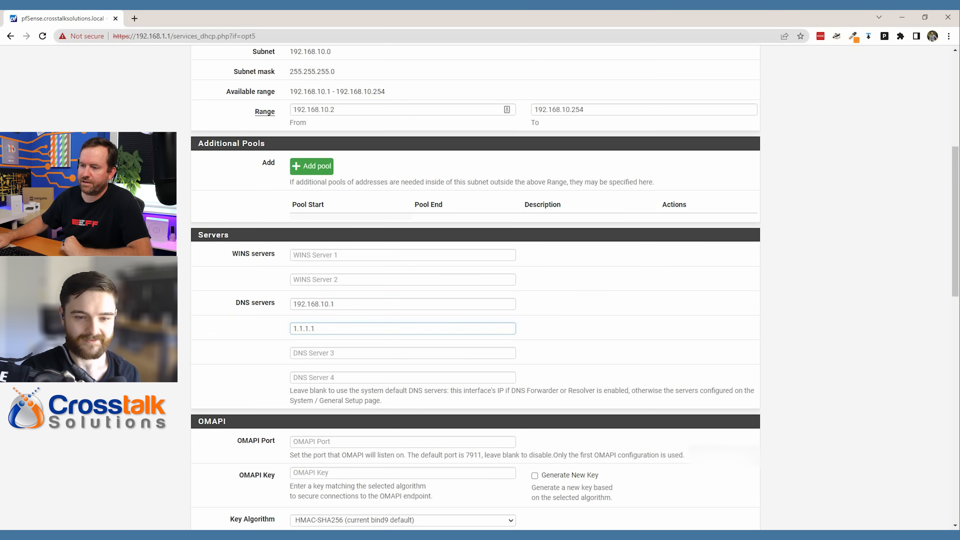
pyautogui.scroll(-8, 178, 335)
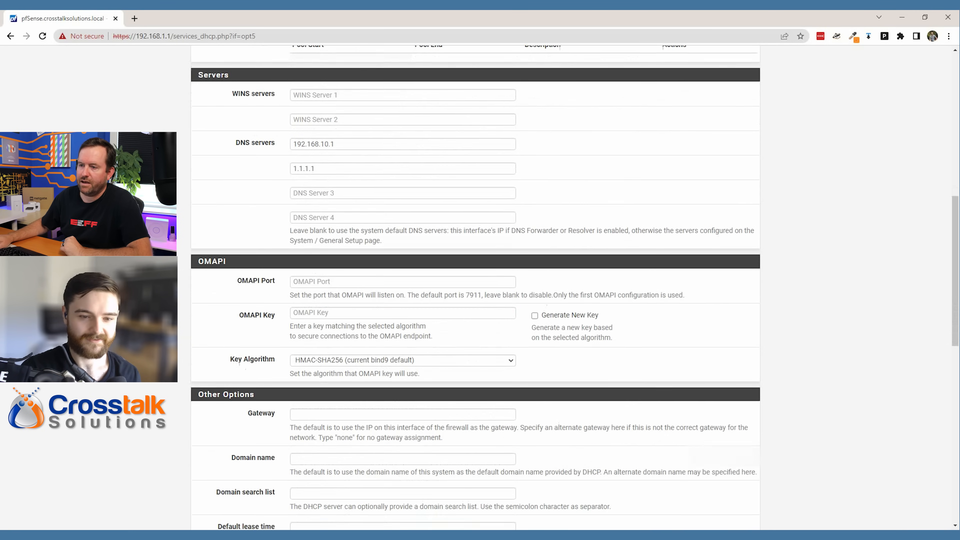
pyautogui.scroll(-4, 476, 288)
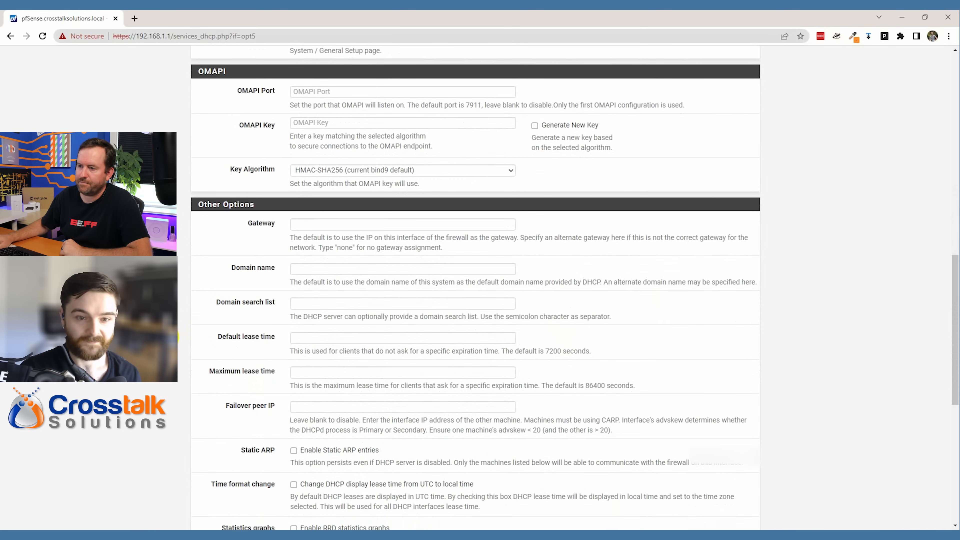
pyautogui.scroll(-1, 475, 288)
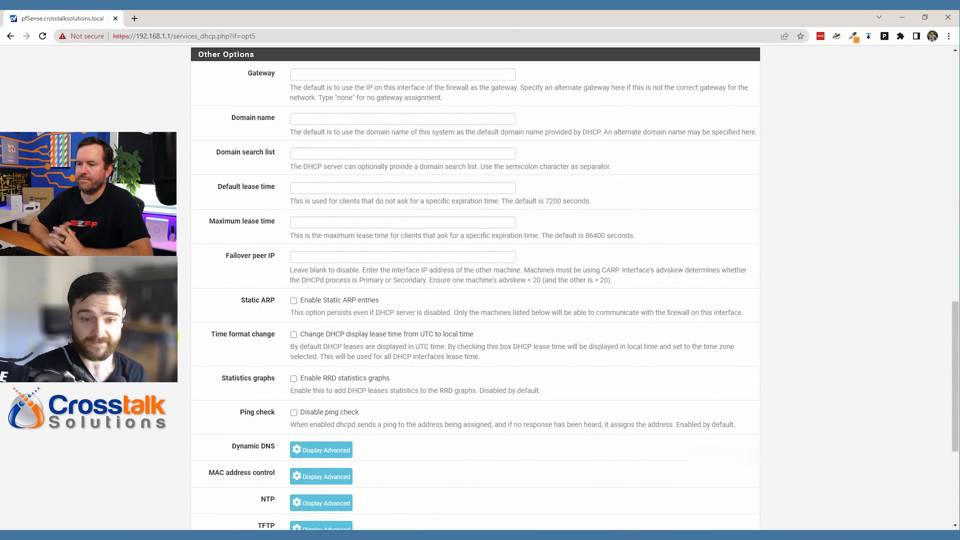
pyautogui.scroll(-5, 354, 422)
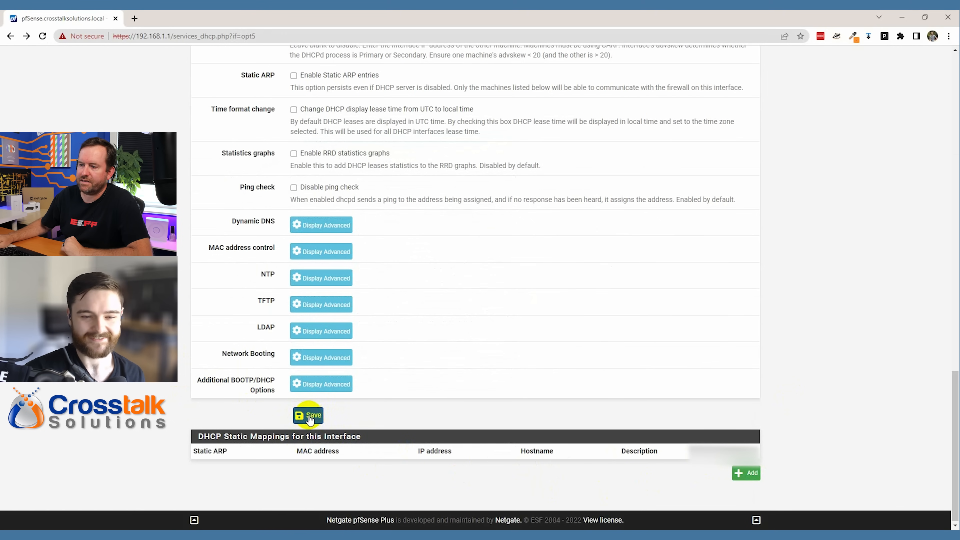
pyautogui.click(299, 417)
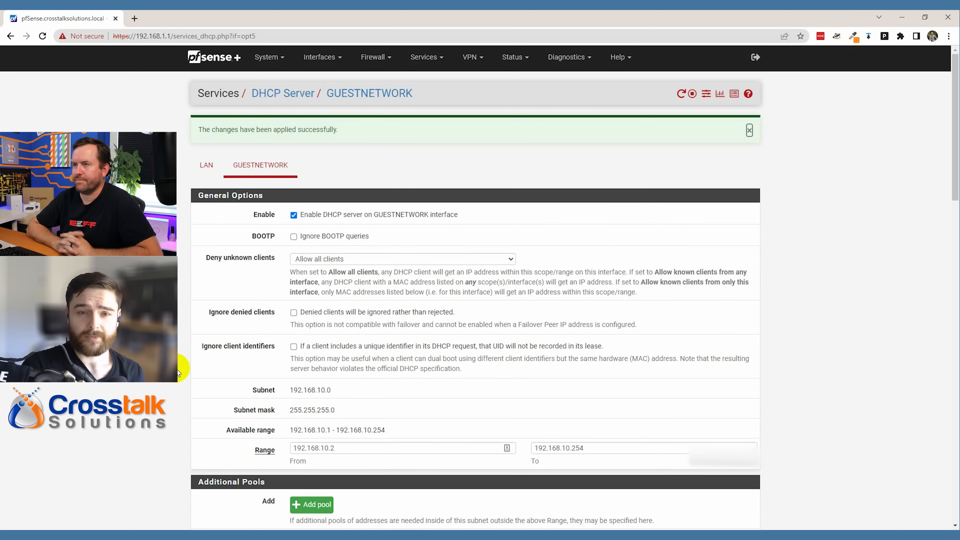
# - Go to Firewall > Rules and move from the LAN tab to the empty GUESTNETWORK tab
pyautogui.click(375, 67)
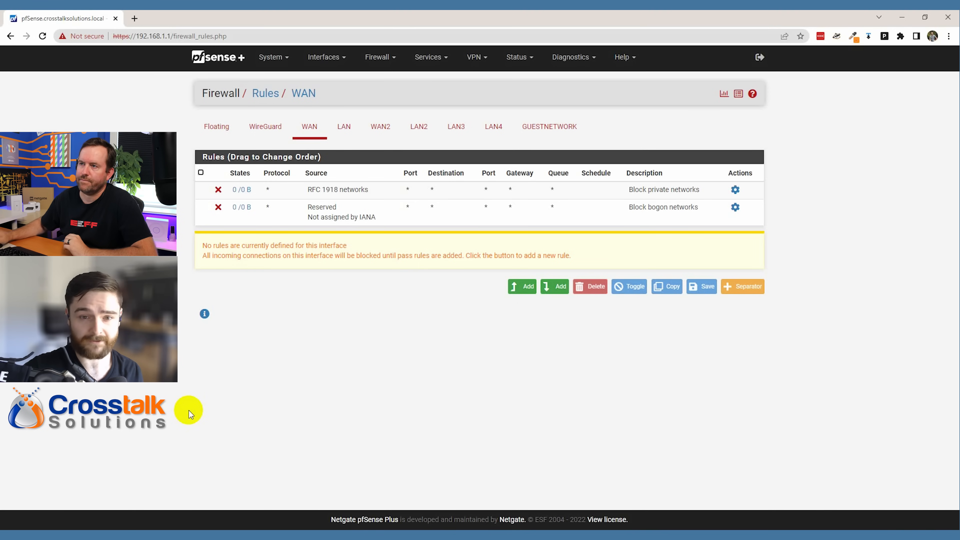
pyautogui.click(344, 126)
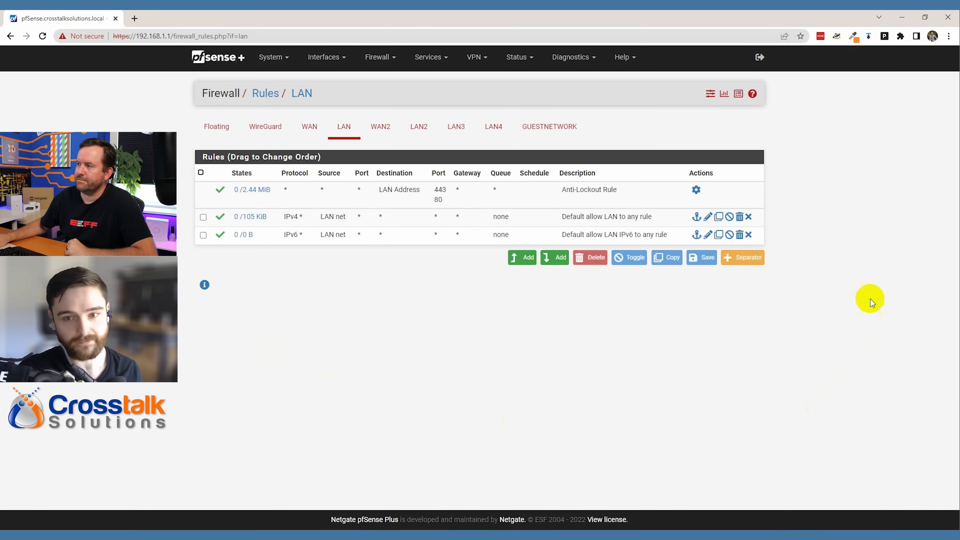
pyautogui.click(552, 128)
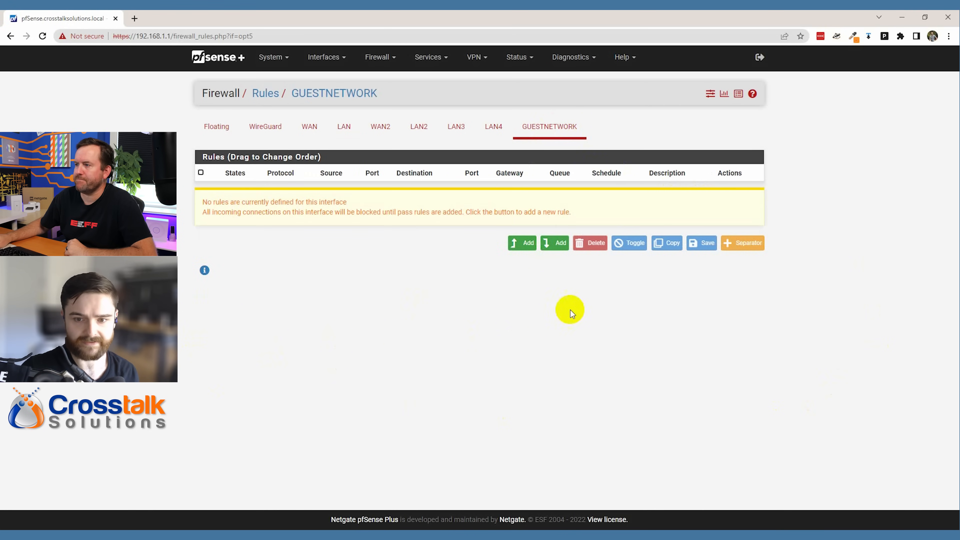
# - Create a new GUESTNETWORK rule with protocol Any and description 'Allow All'
pyautogui.click(522, 243)
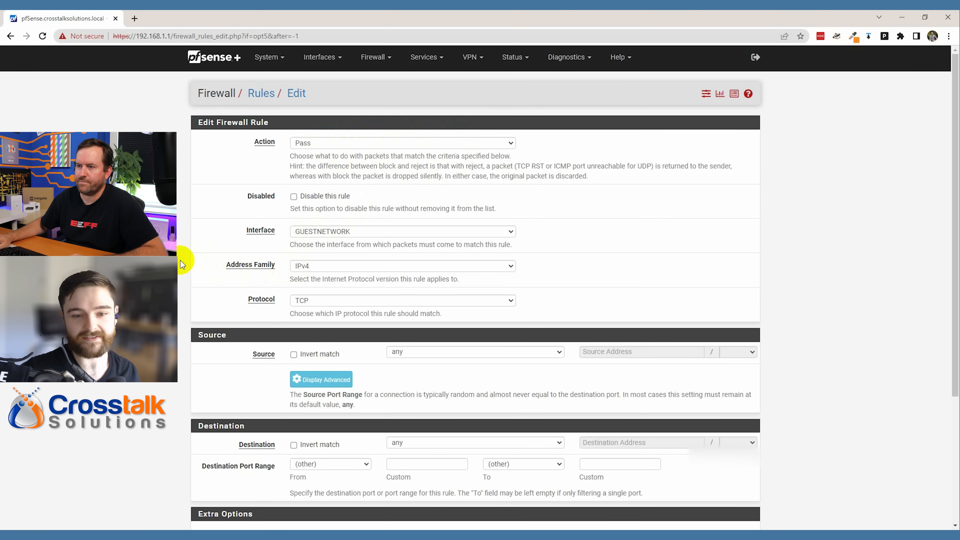
pyautogui.click(319, 304)
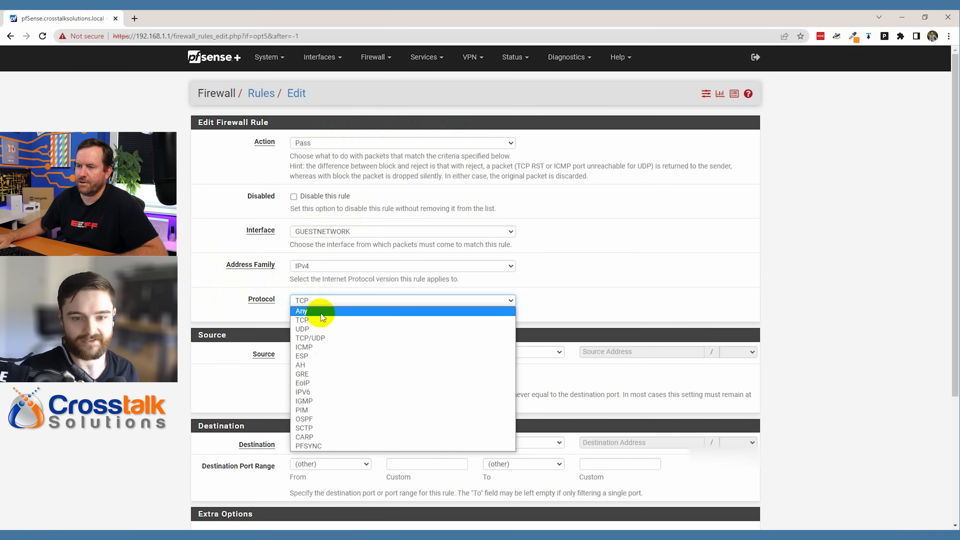
pyautogui.click(321, 314)
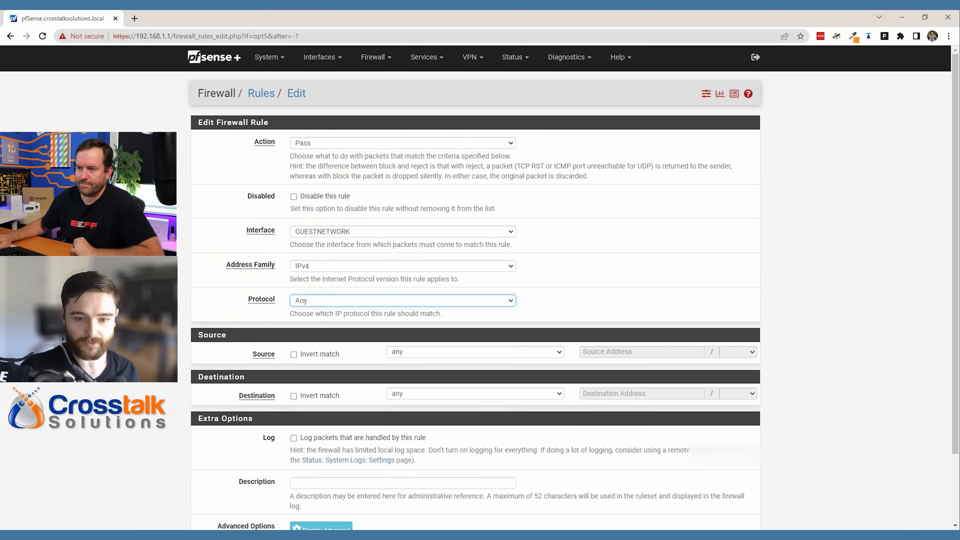
pyautogui.click(166, 322)
pyautogui.scroll(-3, 177, 358)
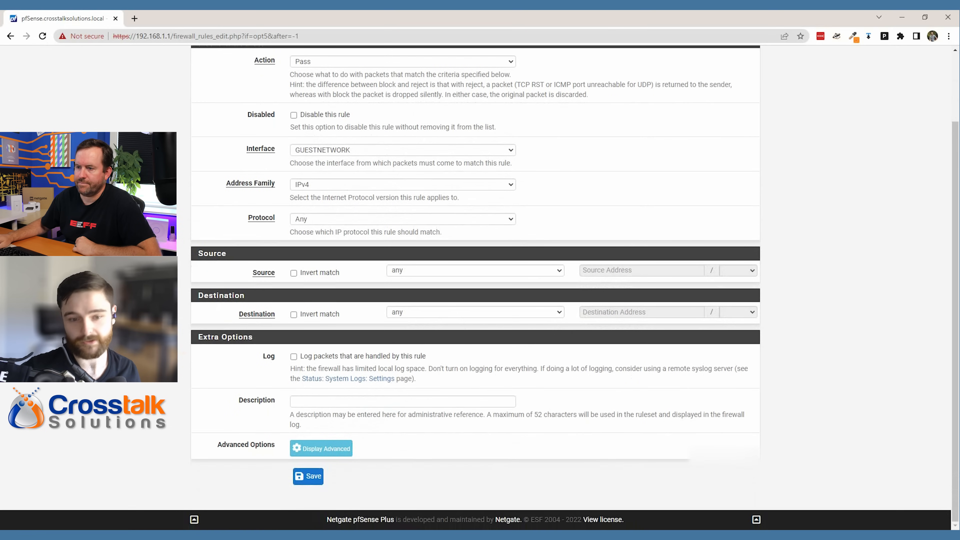
pyautogui.click(319, 400)
pyautogui.write('Allow ')
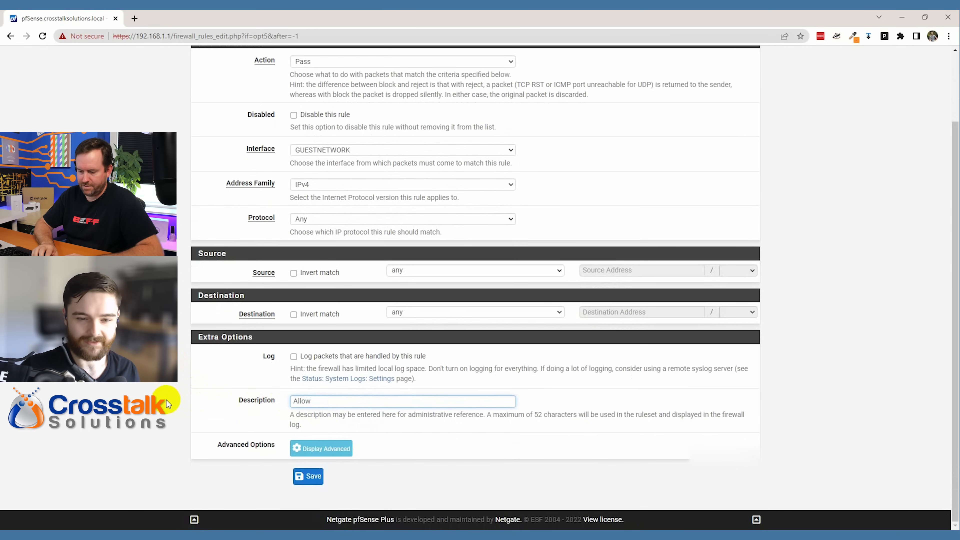
pyautogui.write('All')
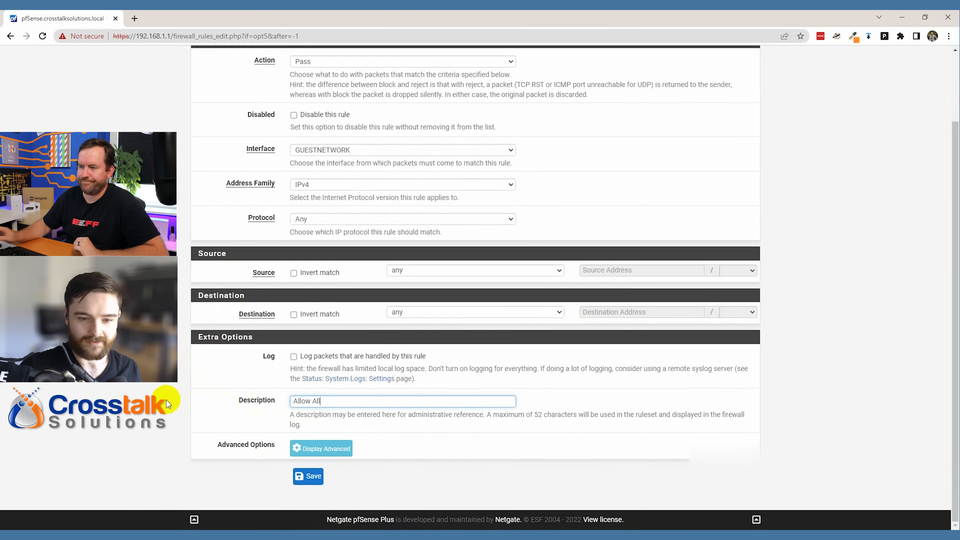
pyautogui.click(160, 380)
# - Save the 'Allow All' rule and apply the firewall changes
pyautogui.scroll(2, 158, 385)
pyautogui.scroll(-2, 158, 385)
pyautogui.click(308, 476)
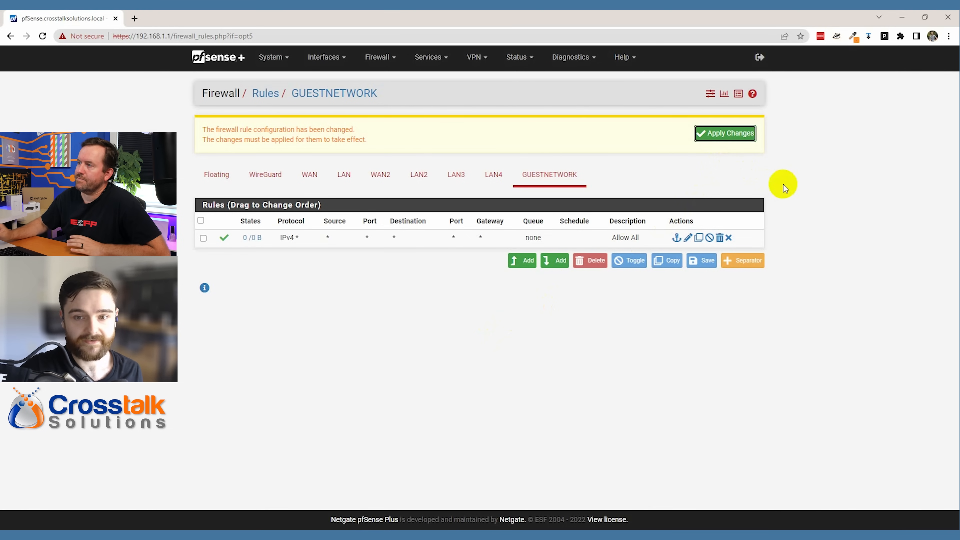
pyautogui.click(740, 134)
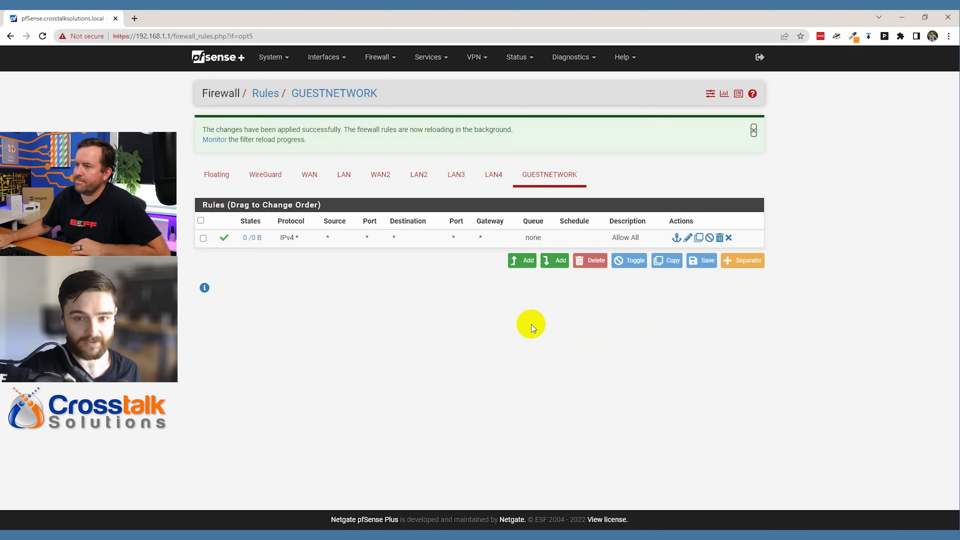
pyautogui.click(378, 57)
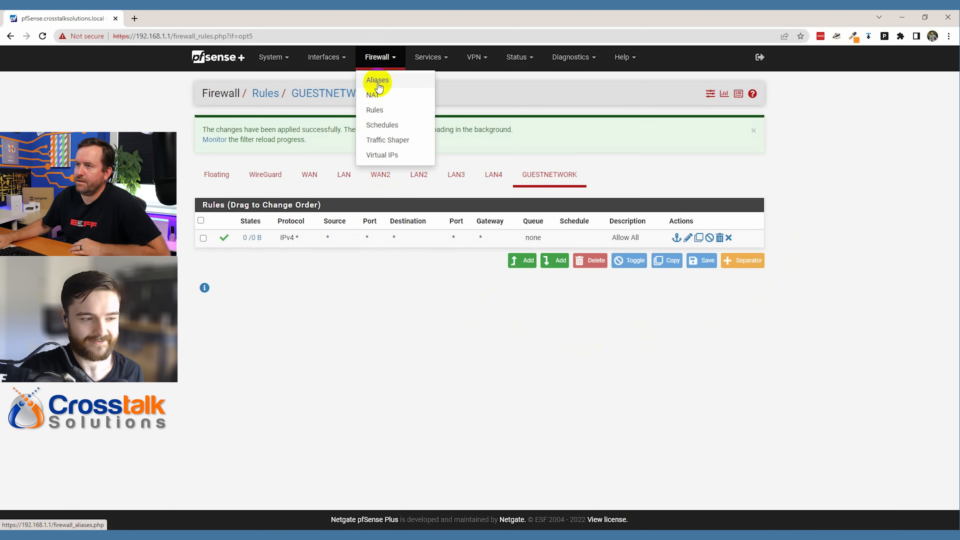
# - Create a new Network(s) alias named RFC1918 with description RFC1918
pyautogui.click(378, 84)
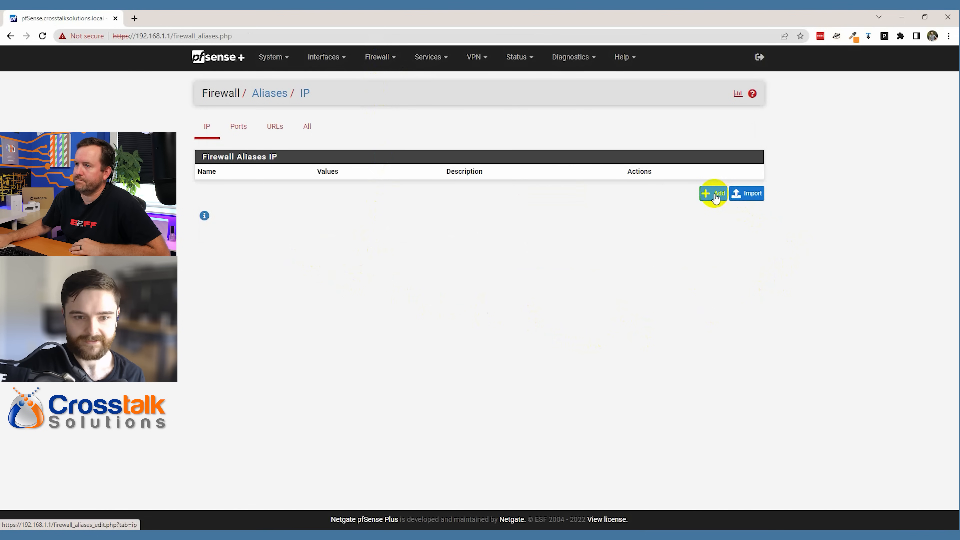
pyautogui.click(715, 197)
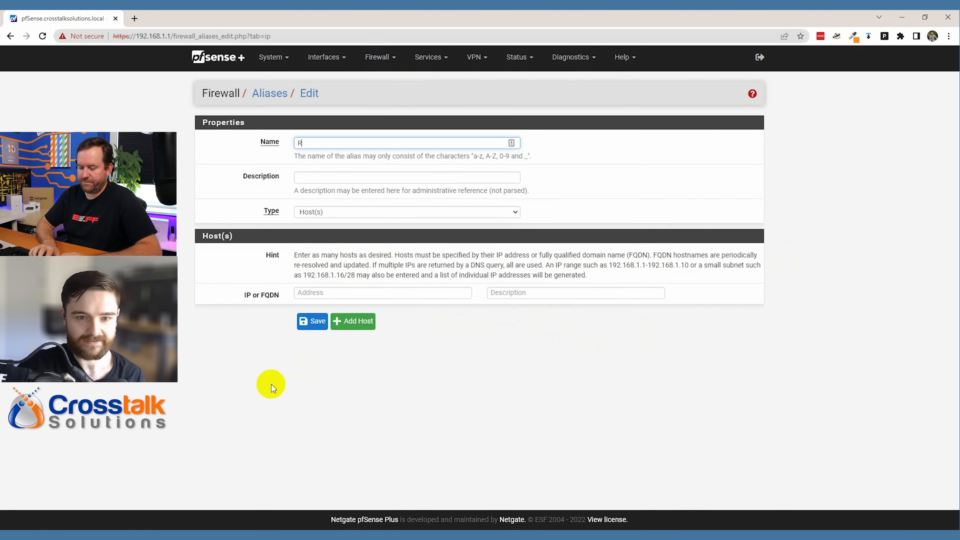
pyautogui.write('RFC1918')
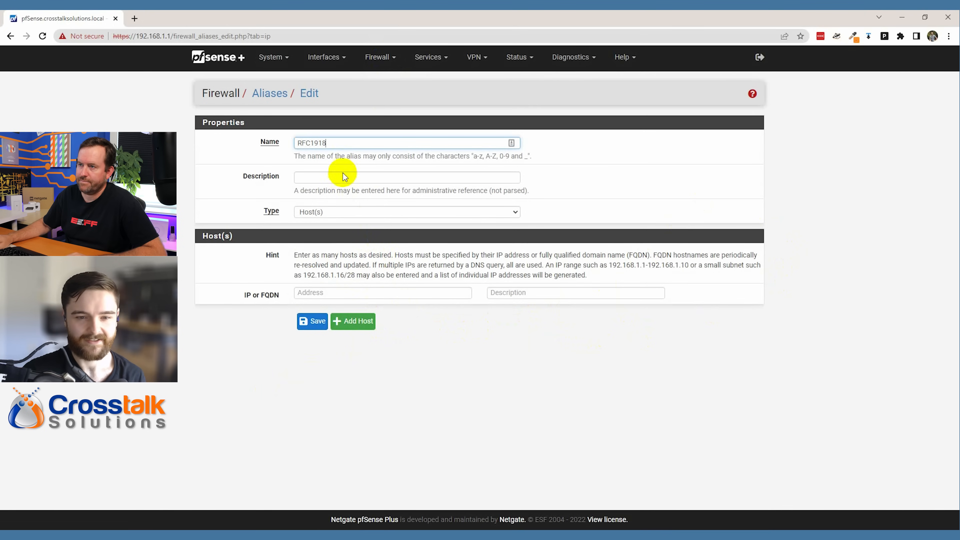
pyautogui.moveTo(334, 144); pyautogui.dragTo(285, 146)
pyautogui.hotkey('ctrl', 'c')
pyautogui.click(353, 177)
pyautogui.hotkey('ctrl', 'v')
pyautogui.click(338, 211)
pyautogui.click(340, 228)
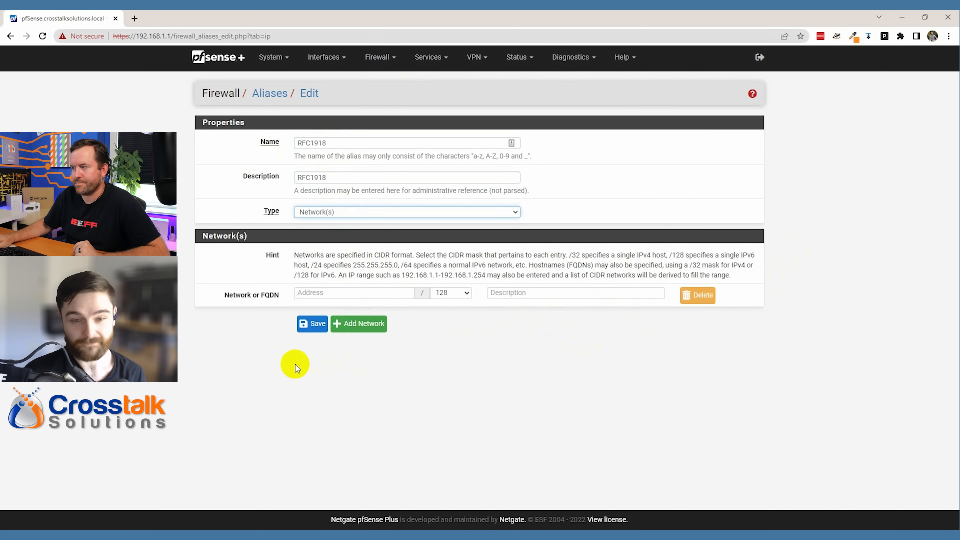
# - Enter 10.0.0.0/8 as the alias's first network
pyautogui.click(311, 292)
pyautogui.write('10.0.0.0')
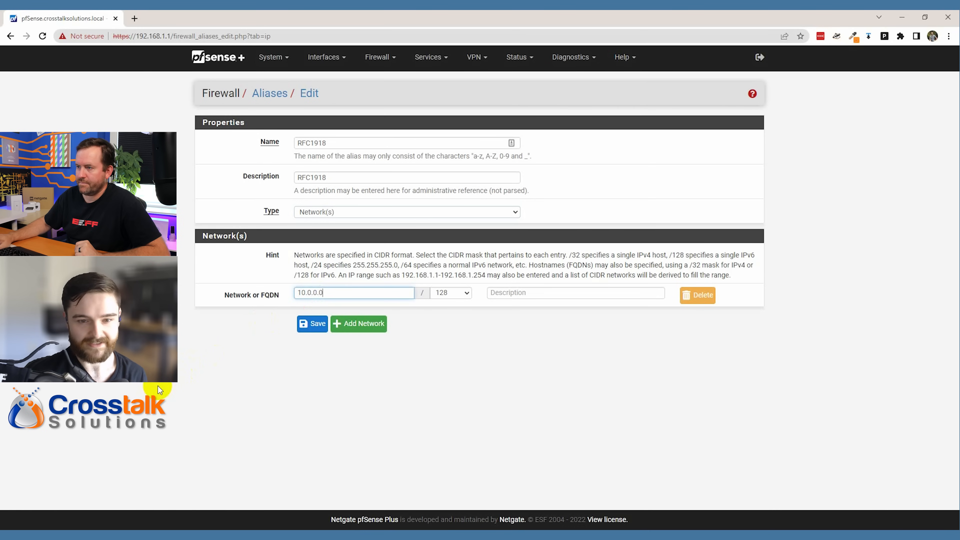
pyautogui.click(460, 294)
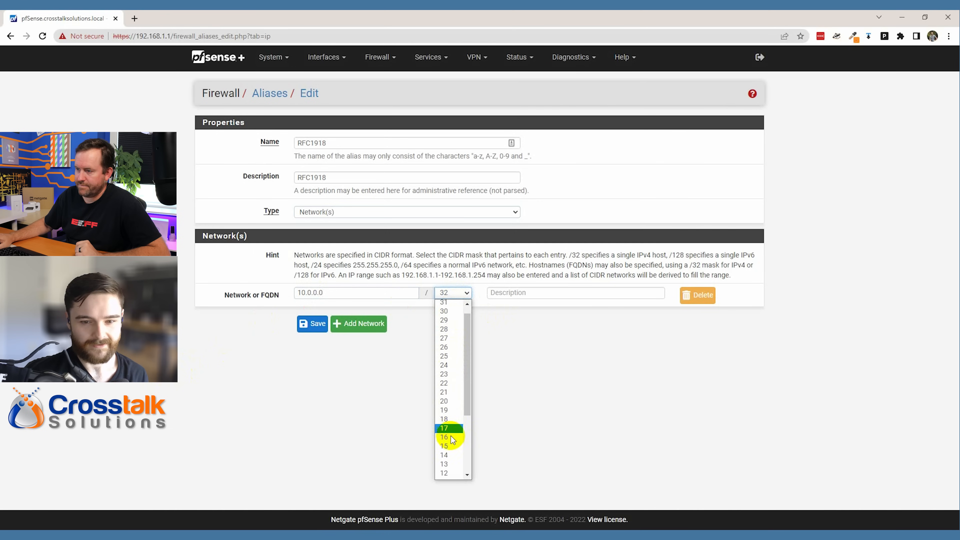
pyautogui.scroll(-3, 447, 418)
pyautogui.click(448, 413)
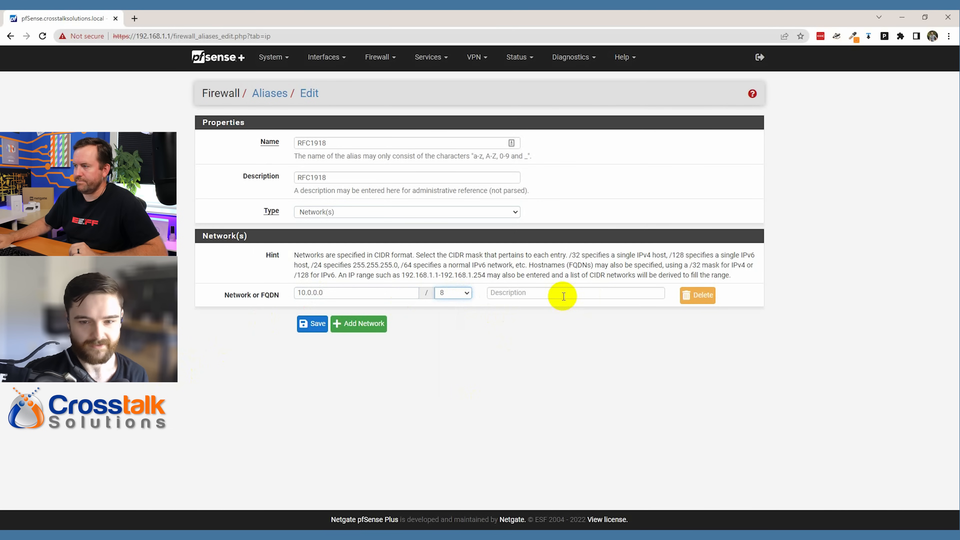
# - Add networks 172.16.0.0/12 and 192.168.0.0/16 to the alias
pyautogui.click(364, 328)
pyautogui.click(345, 317)
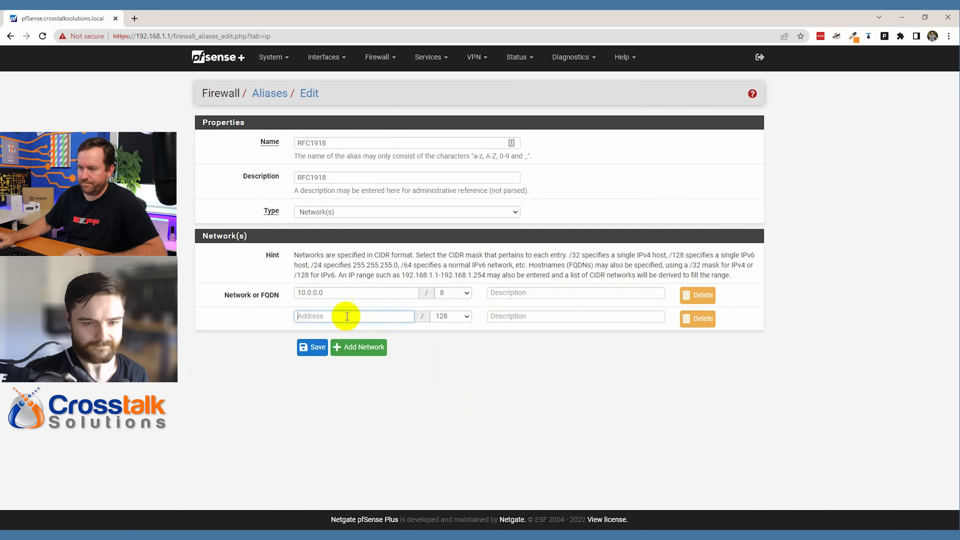
pyautogui.write('172.16.0.0')
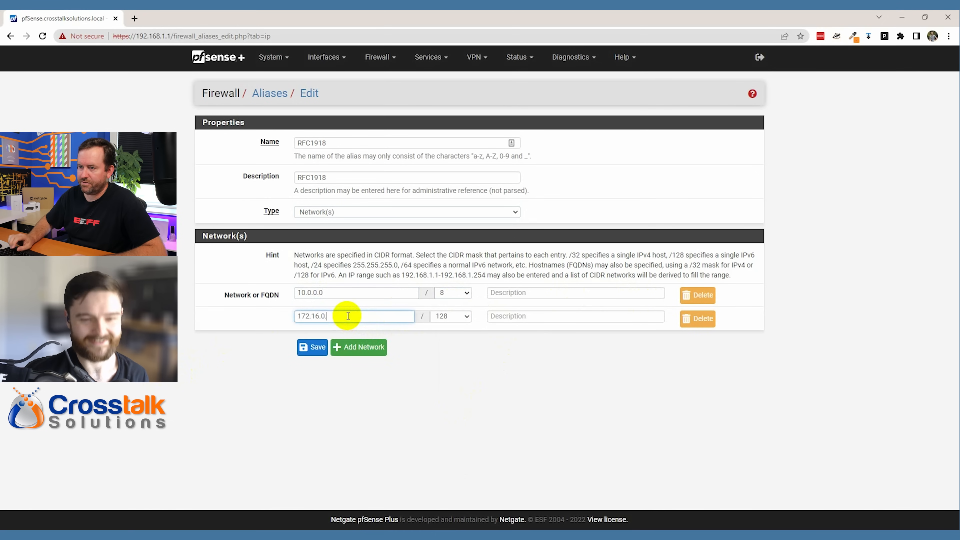
pyautogui.click(467, 317)
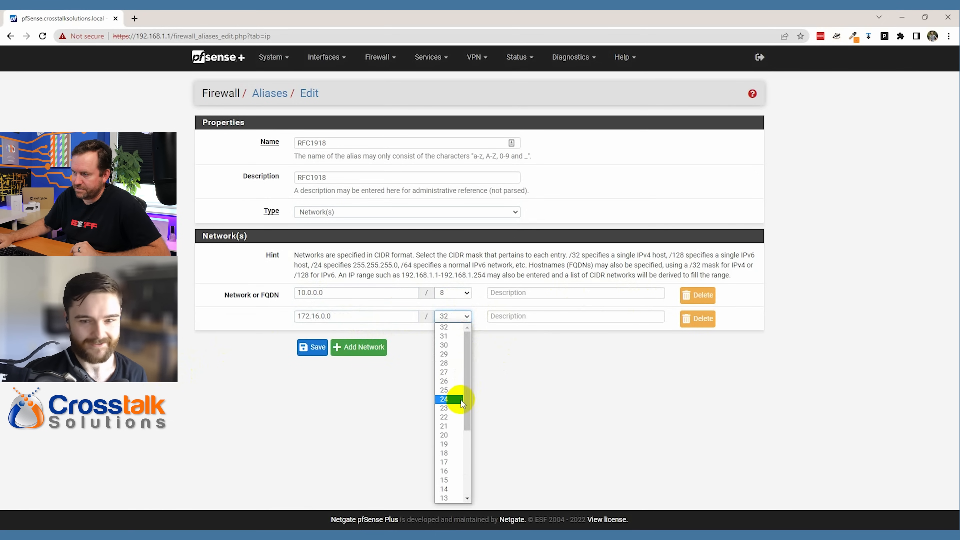
pyautogui.click(455, 471)
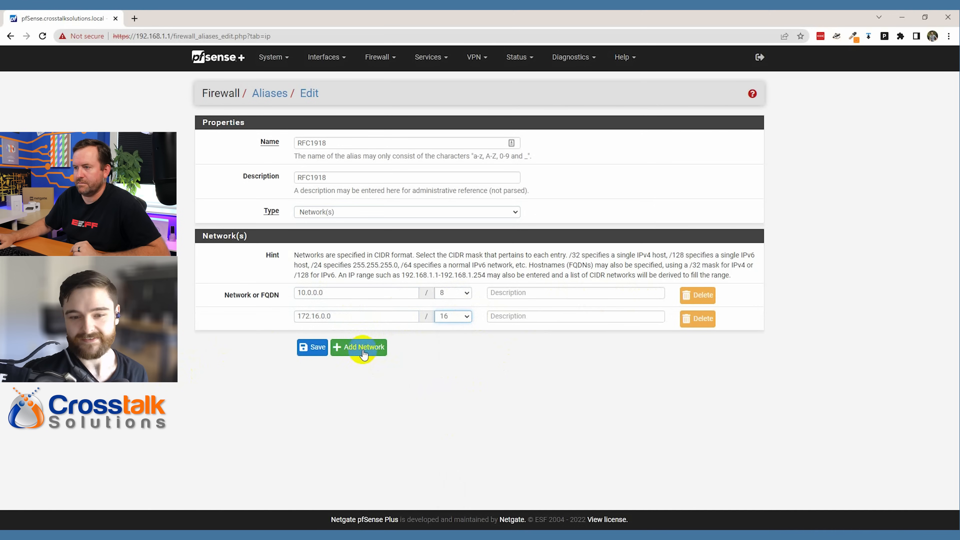
pyautogui.click(456, 316)
pyautogui.scroll(-4, 449, 446)
pyautogui.click(449, 408)
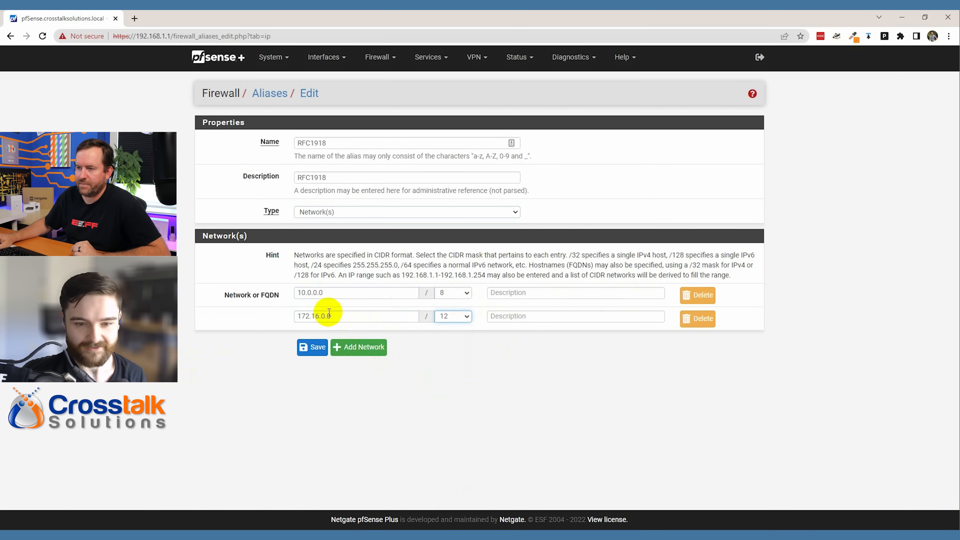
pyautogui.click(359, 347)
pyautogui.click(344, 340)
pyautogui.write('192.168.0.0')
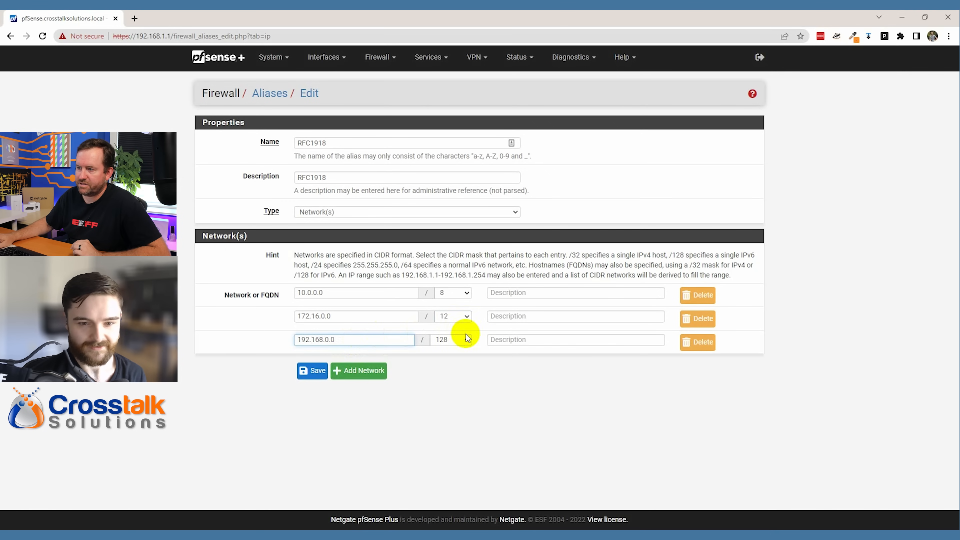
pyautogui.click(458, 340)
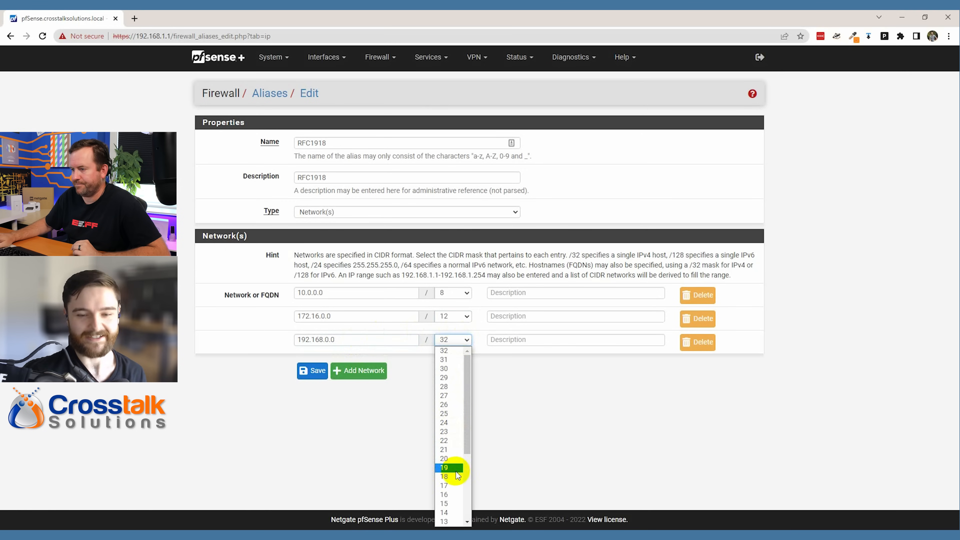
pyautogui.click(449, 494)
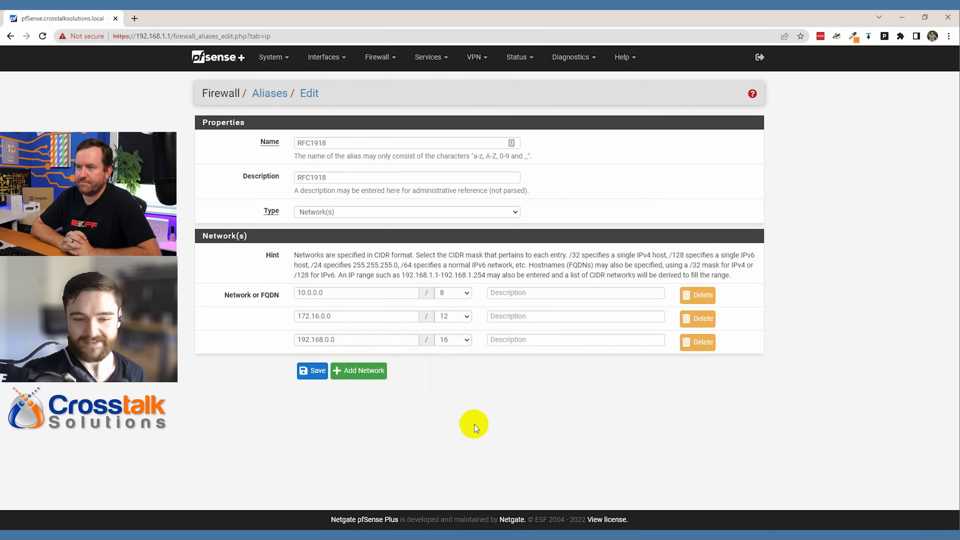
# - Save the RFC1918 alias and apply the alias changes
pyautogui.click(319, 373)
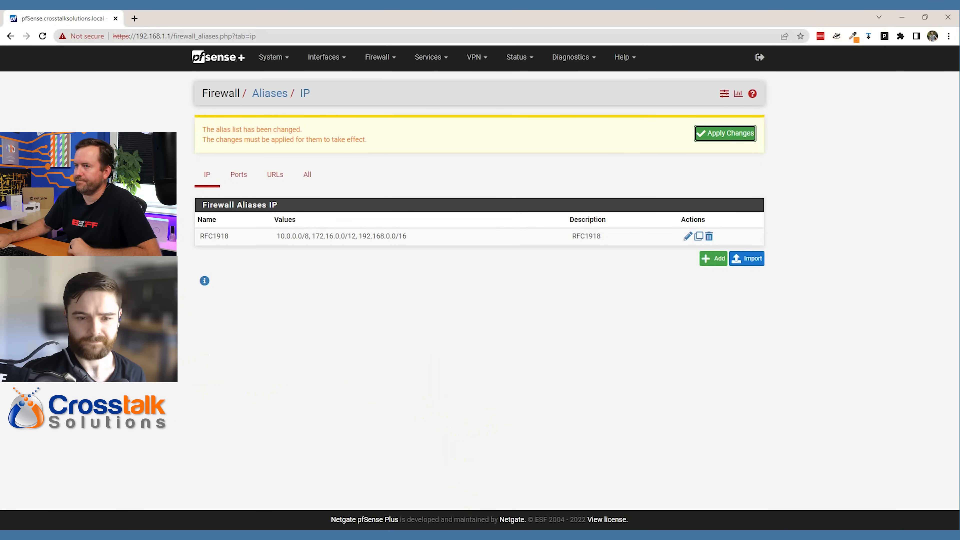
pyautogui.click(725, 133)
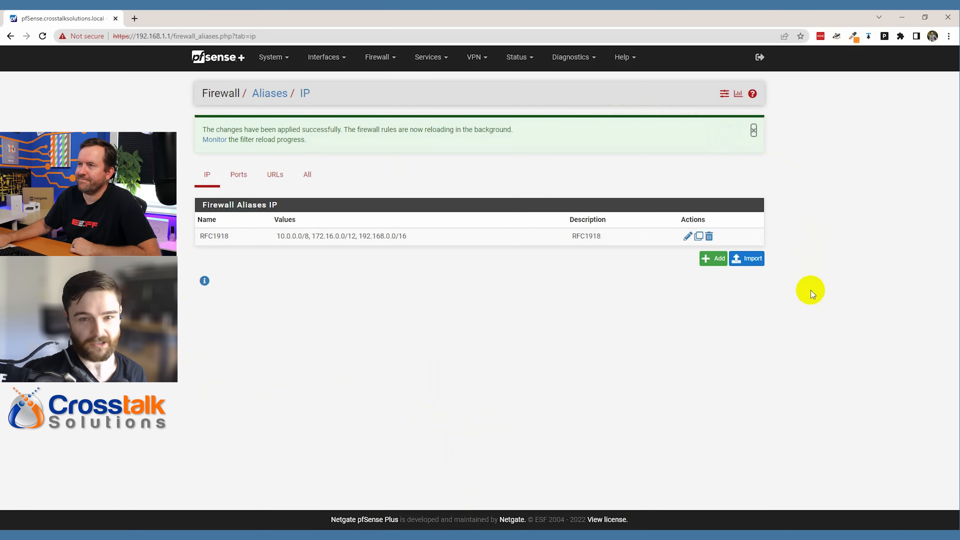
pyautogui.click(379, 57)
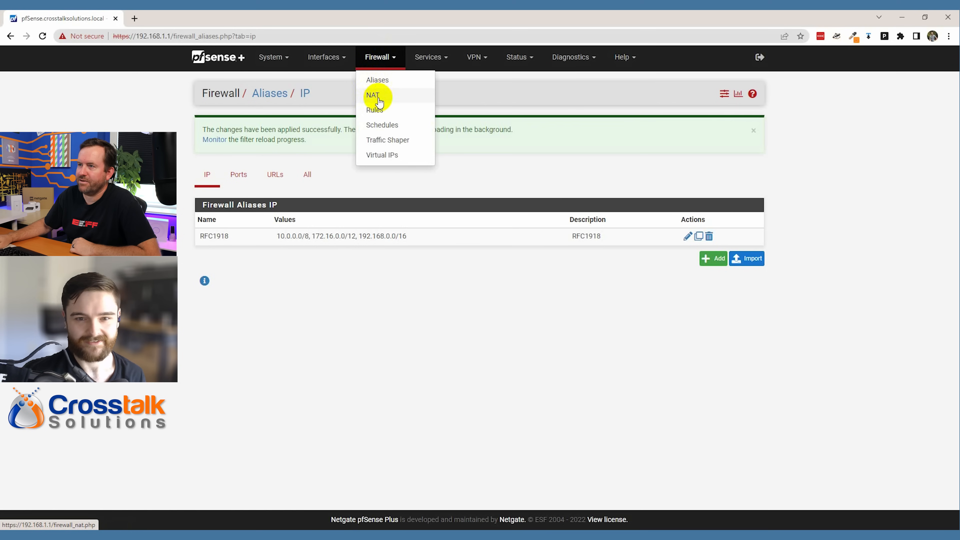
pyautogui.click(378, 113)
# - Add a new top GUESTNETWORK rule with action Block and protocol Any
pyautogui.click(548, 126)
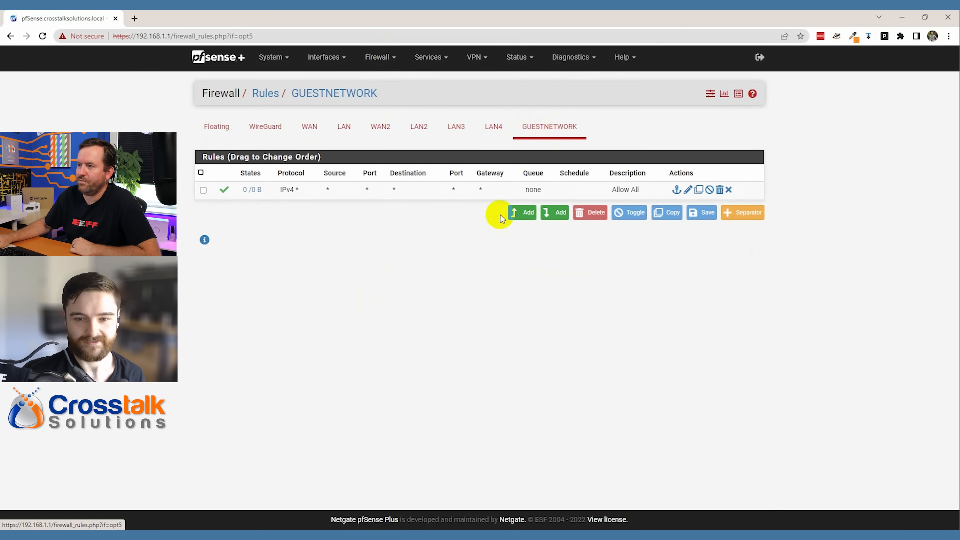
pyautogui.click(516, 214)
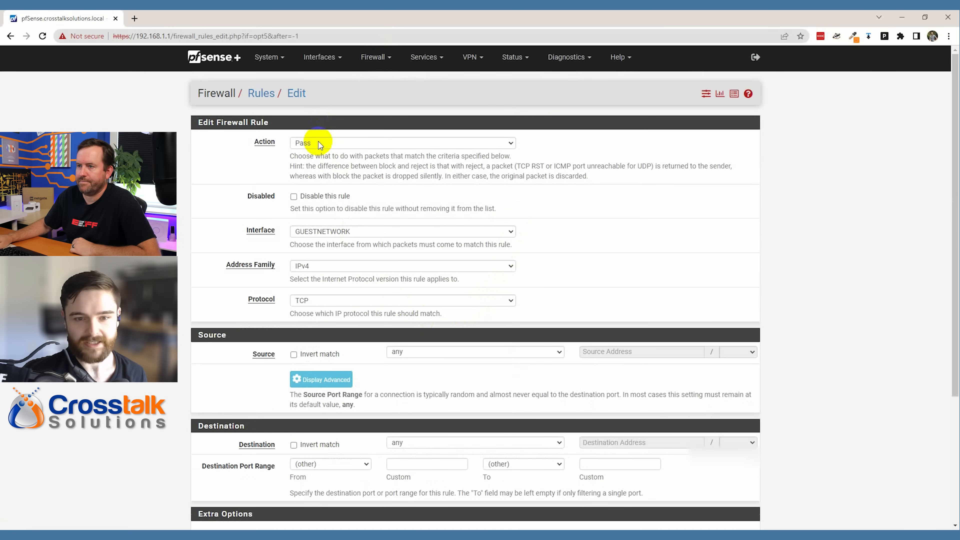
pyautogui.click(317, 143)
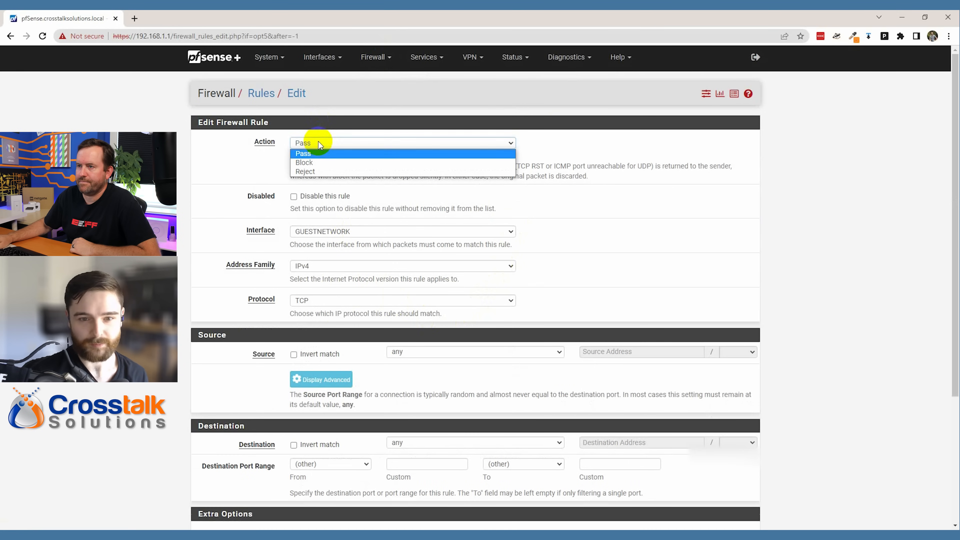
pyautogui.click(321, 163)
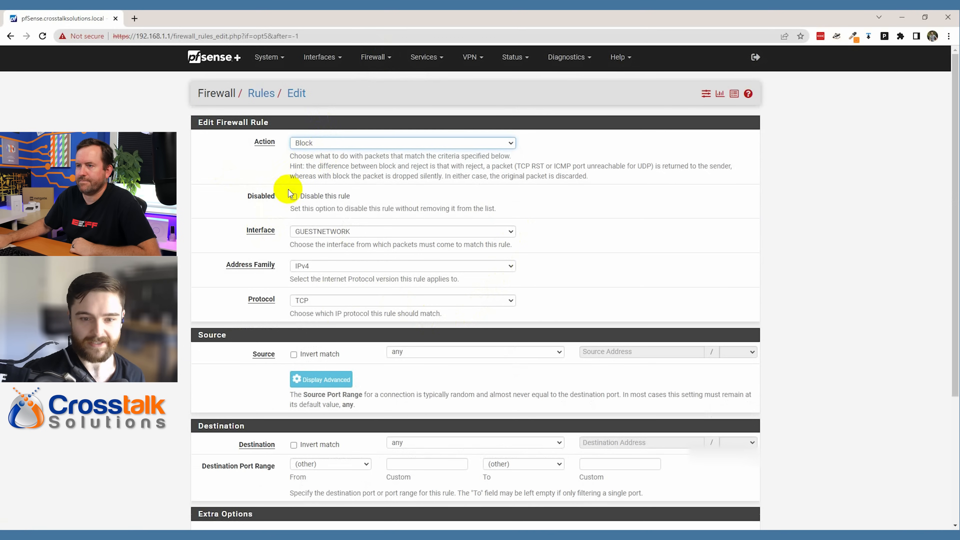
pyautogui.click(305, 301)
pyautogui.click(317, 312)
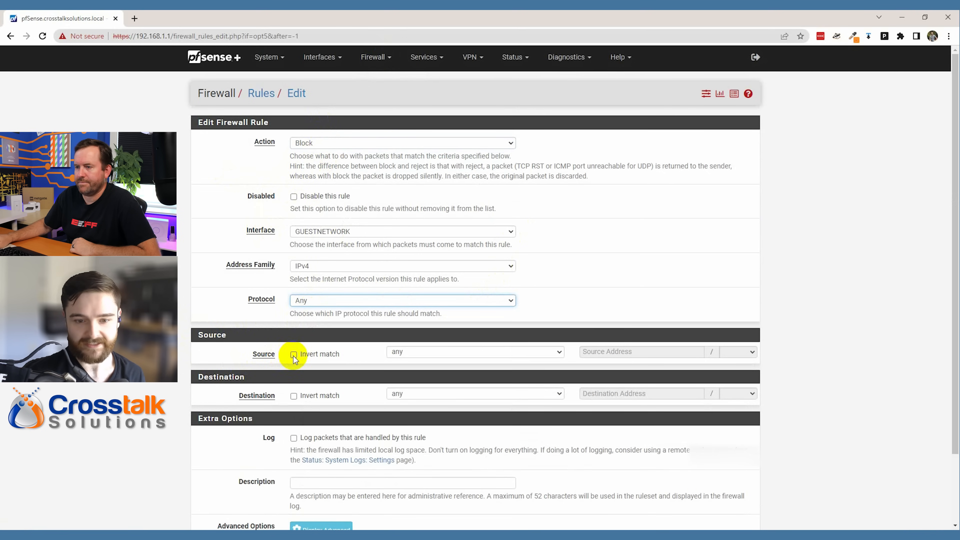
# - Set the rule's destination to the RFC1918 alias, inverted
pyautogui.click(294, 396)
pyautogui.click(294, 396)
pyautogui.click(417, 394)
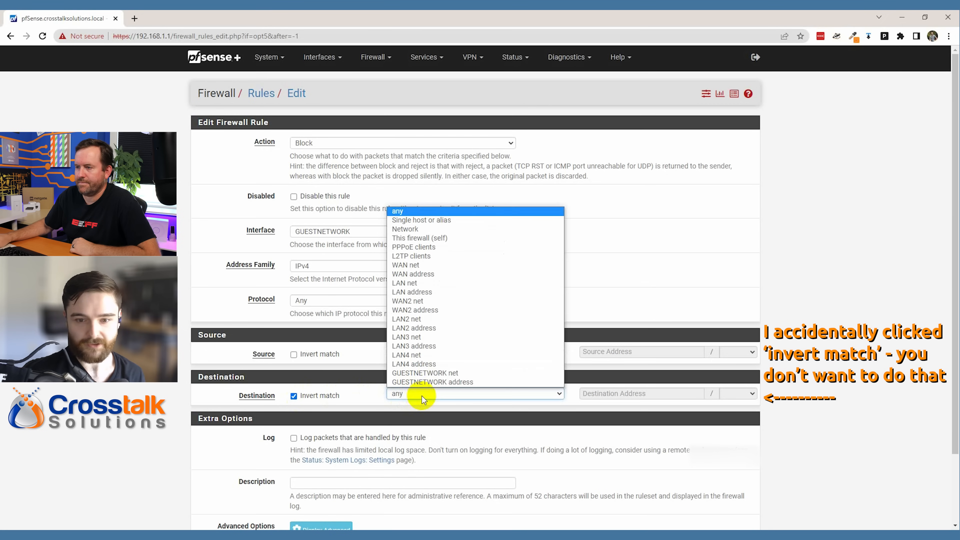
pyautogui.click(428, 220)
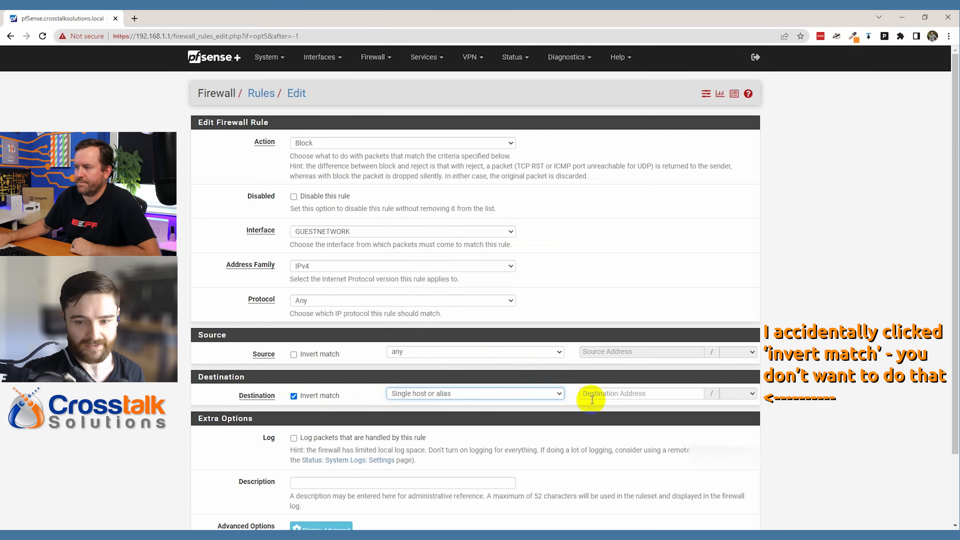
pyautogui.click(626, 394)
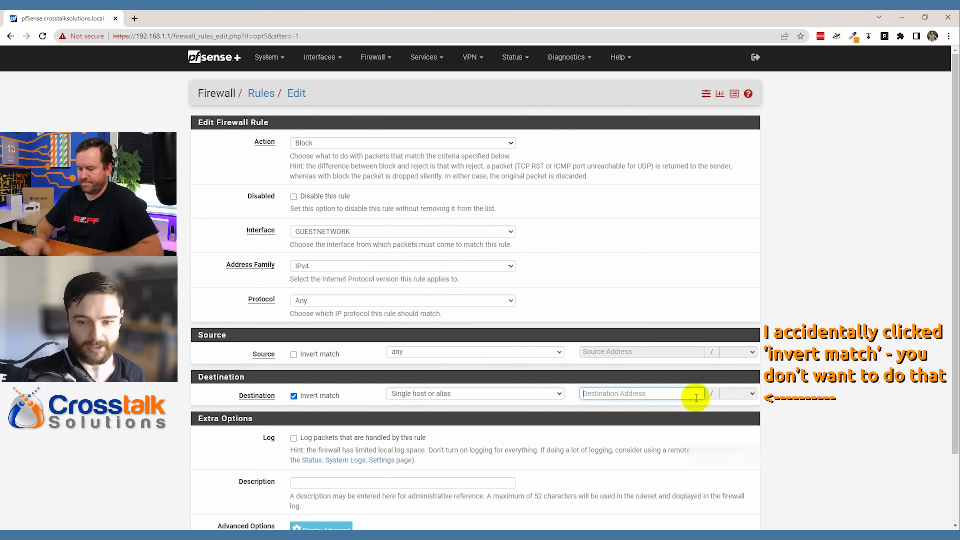
pyautogui.write('RFC')
pyautogui.click(609, 407)
# - Describe the rule 'Block RFC1918 subnets' and save it
pyautogui.click(817, 402)
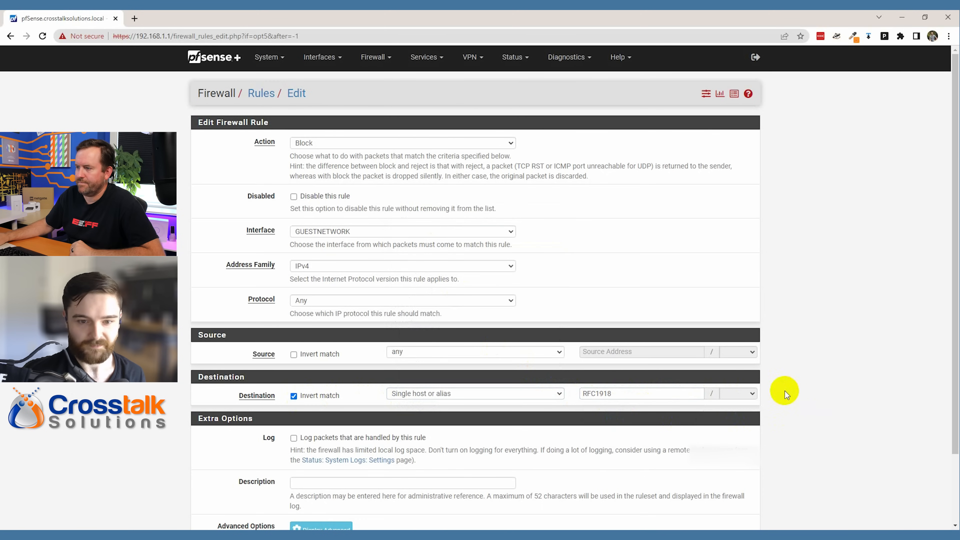
pyautogui.scroll(-1, 785, 391)
pyautogui.scroll(-1, 812, 385)
pyautogui.click(358, 400)
pyautogui.write('Block RFC1918 subnets')
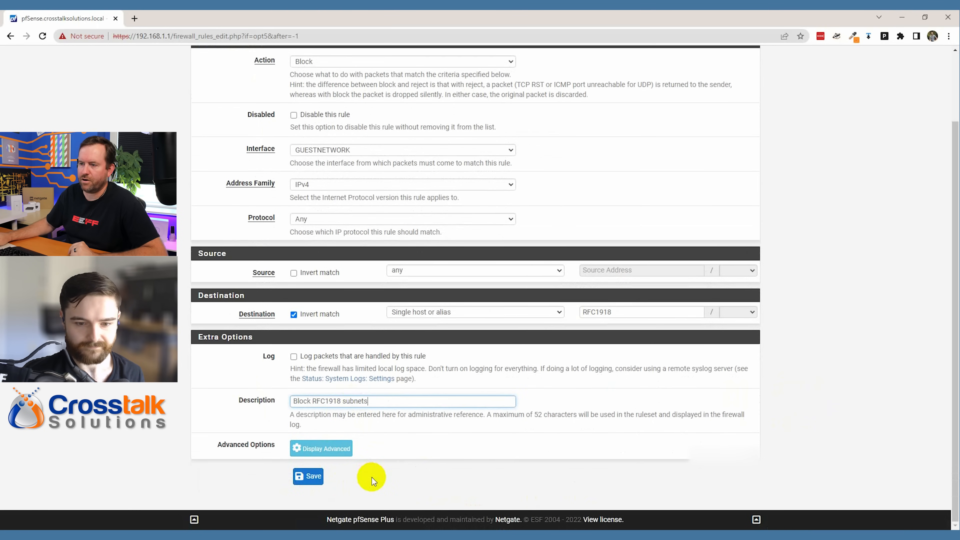
pyautogui.click(308, 476)
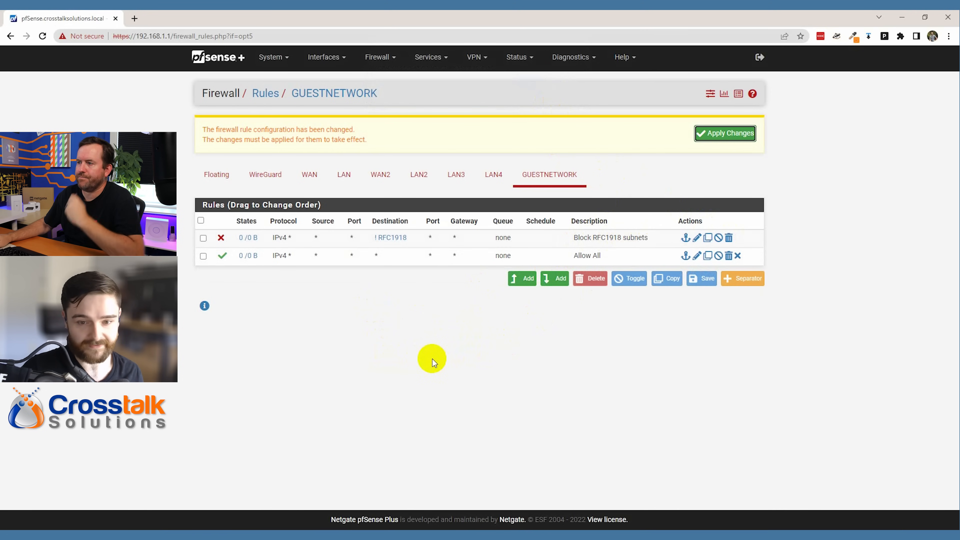
# - Save a new top pass rule: protocol Any, destination GUESTNETWORK address, description 'Allow GUESTNETWORK port access'
pyautogui.click(526, 280)
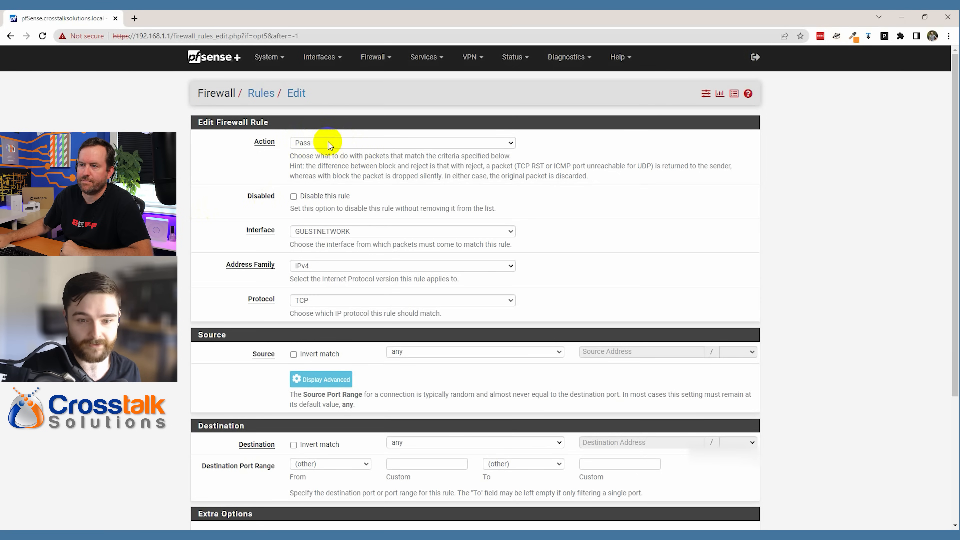
pyautogui.click(307, 303)
pyautogui.click(312, 313)
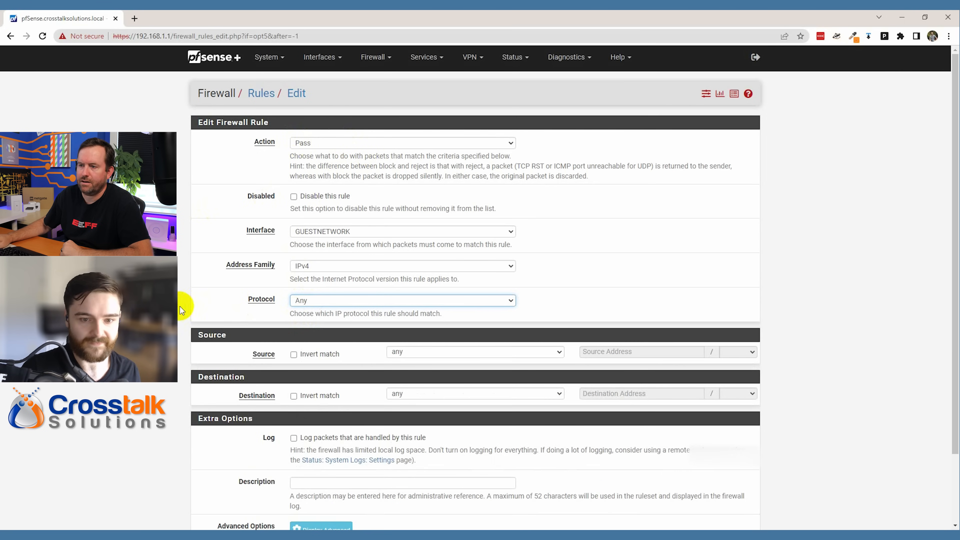
pyautogui.scroll(-2, 186, 310)
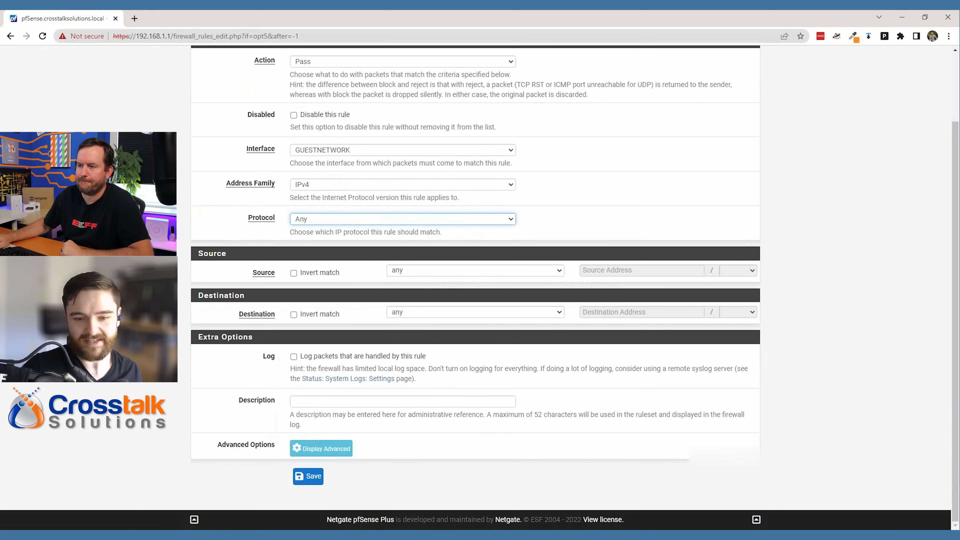
pyautogui.click(438, 314)
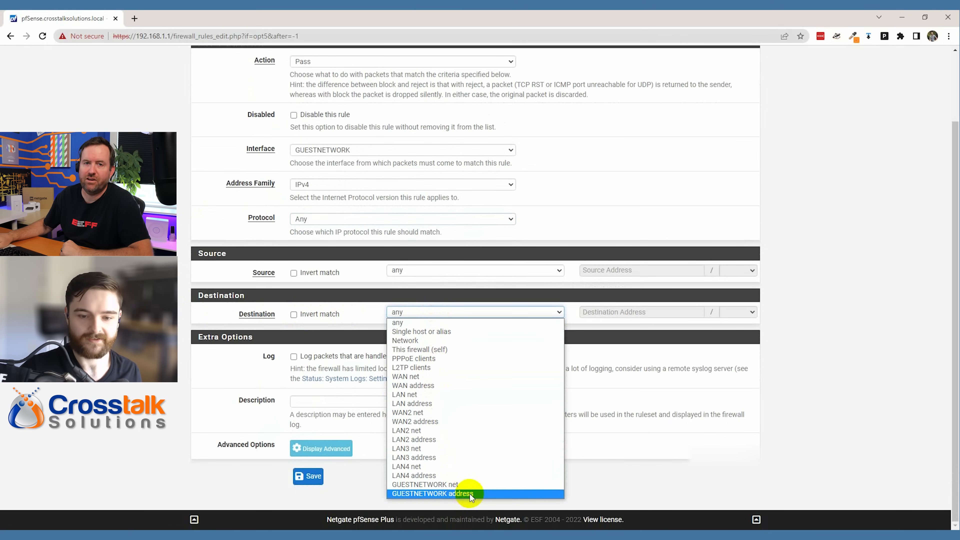
pyautogui.click(456, 492)
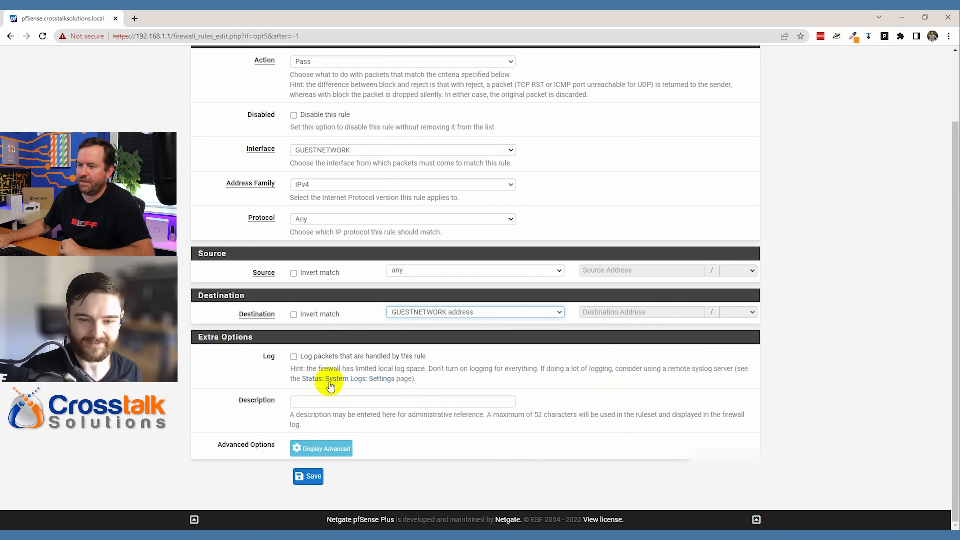
pyautogui.click(329, 401)
pyautogui.write('Allow ')
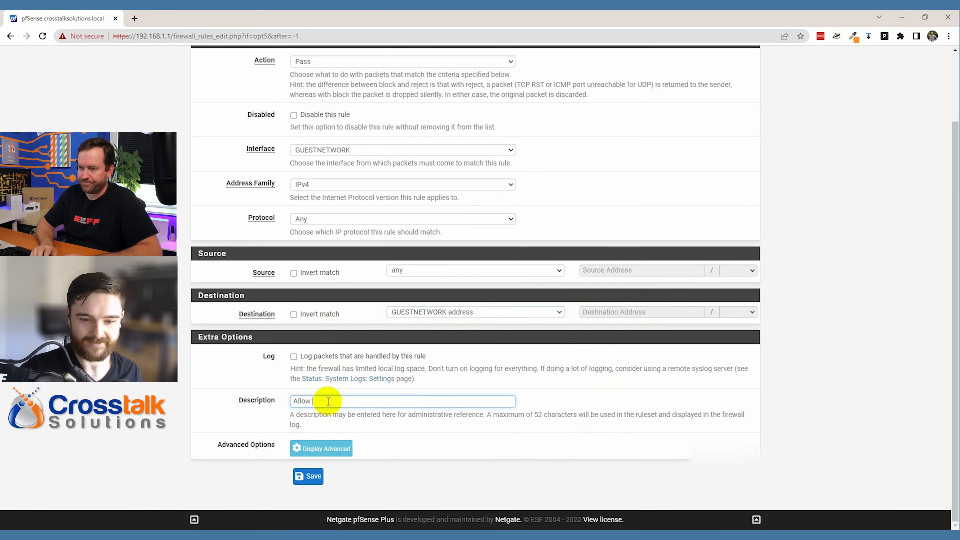
pyautogui.write('GUESTNETWORK port access')
pyautogui.click(308, 476)
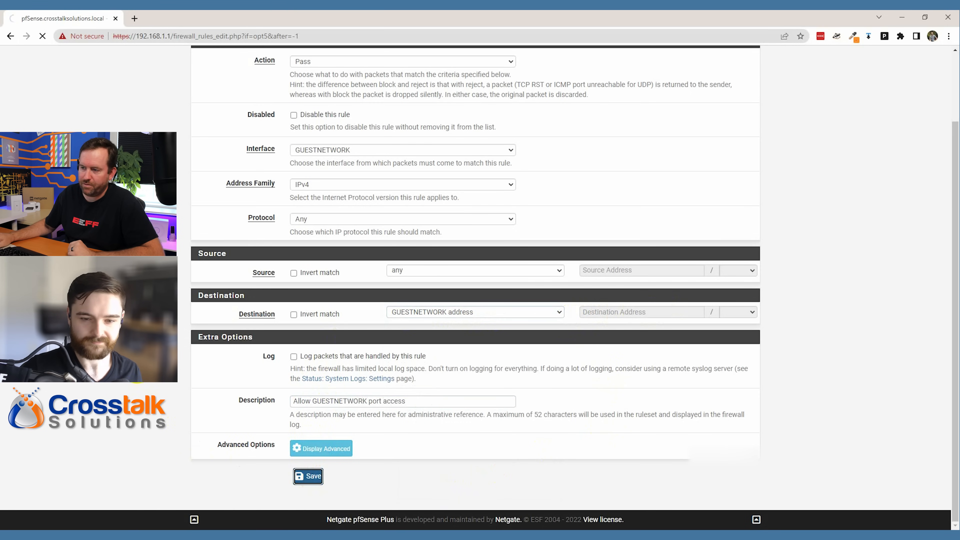
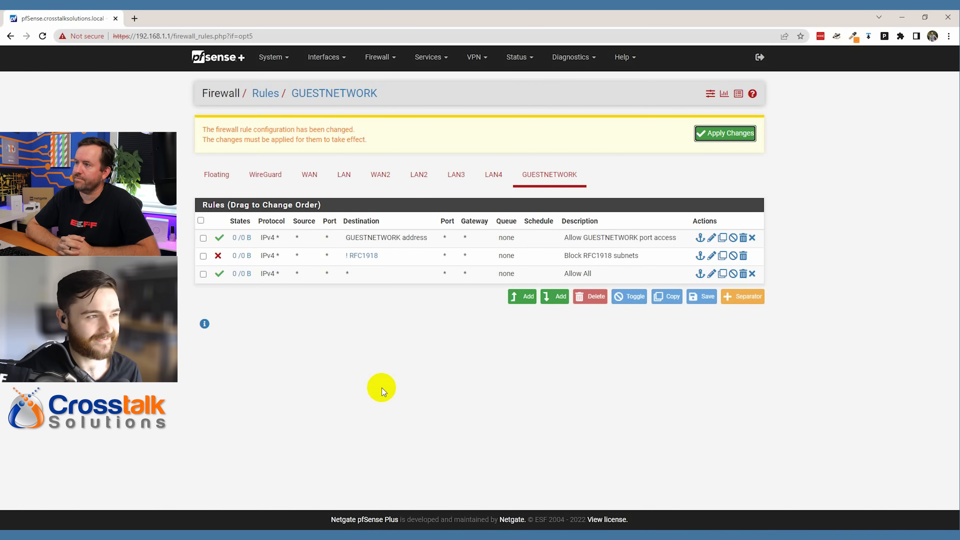
# - Apply the pending GUESTNETWORK rule changes: allow port access, block RFC1918, allow all
pyautogui.click(724, 133)
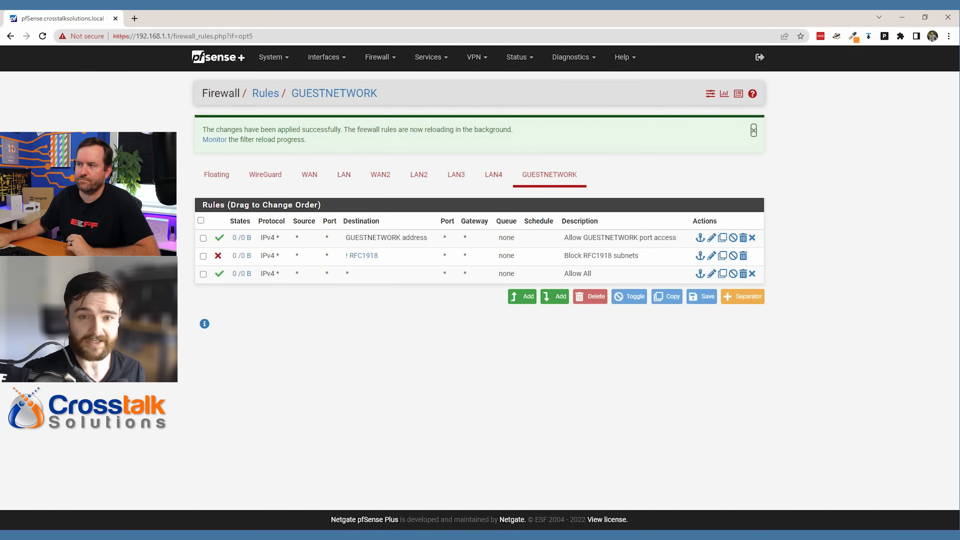
# - Add a new mapping on the Firewall > NAT > Outbound page
pyautogui.click(376, 56)
pyautogui.click(371, 95)
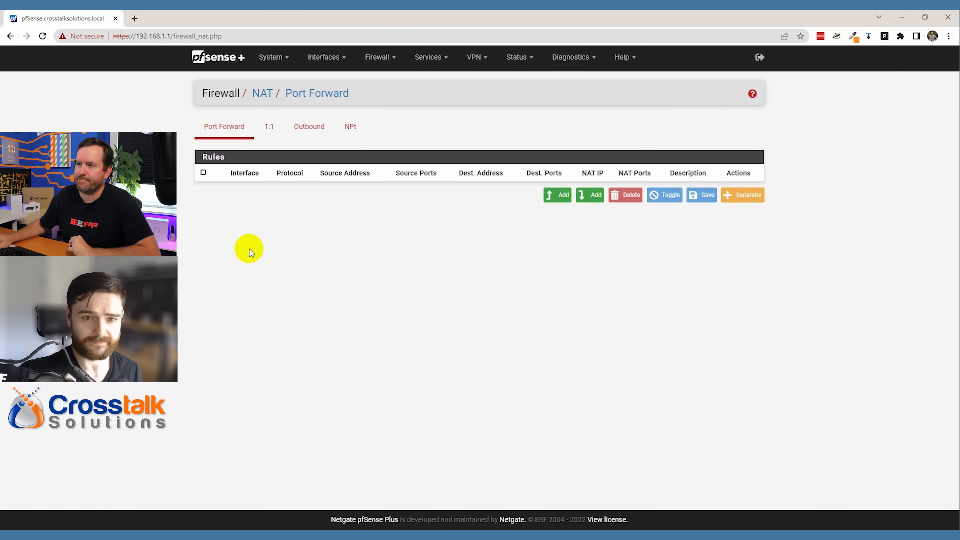
pyautogui.click(304, 131)
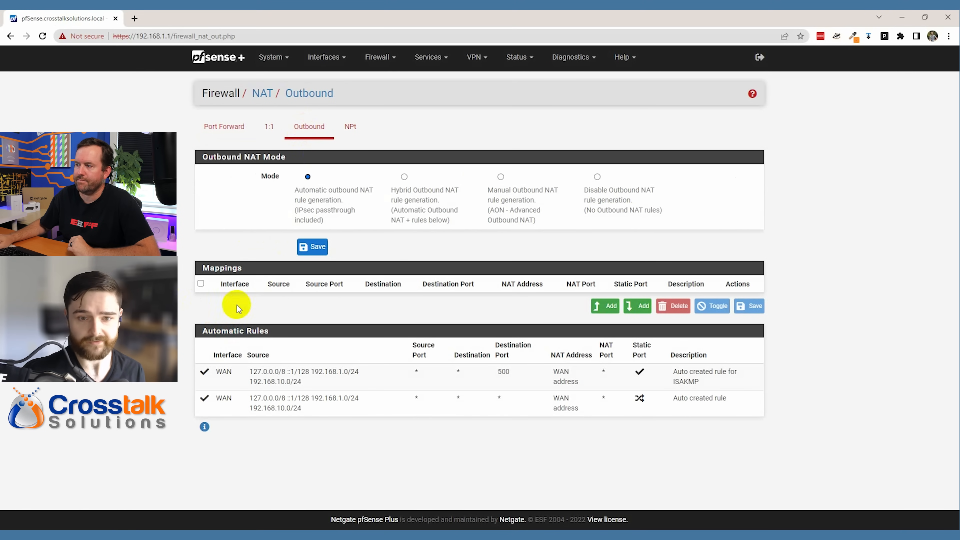
pyautogui.click(609, 306)
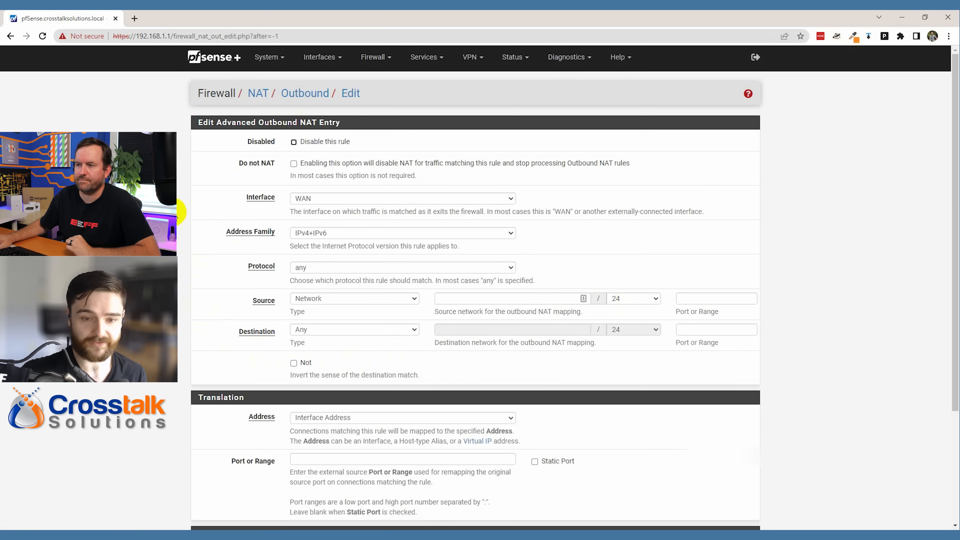
# - Set the mapping's source to Network 192.168.1.10/32
pyautogui.click(302, 298)
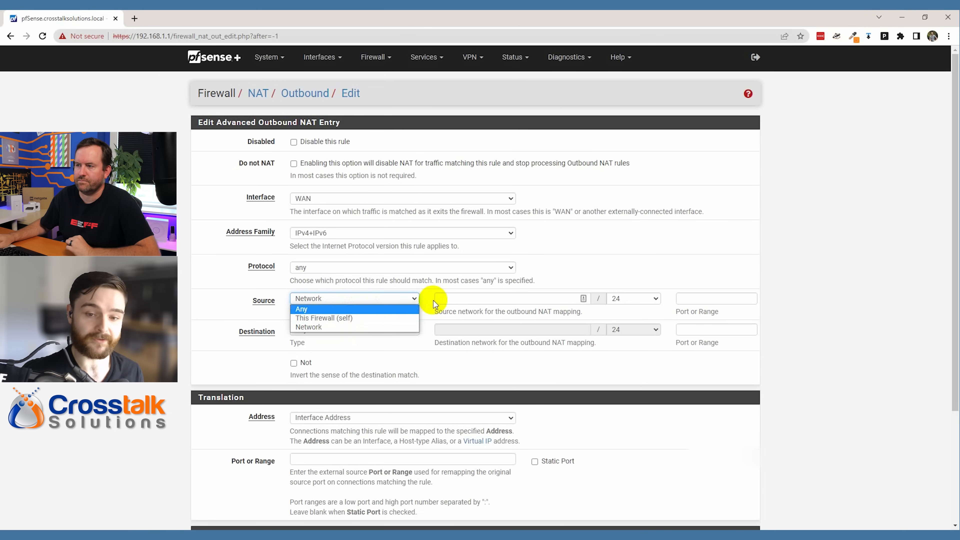
pyautogui.click(461, 299)
pyautogui.click(463, 298)
pyautogui.write('192.168.')
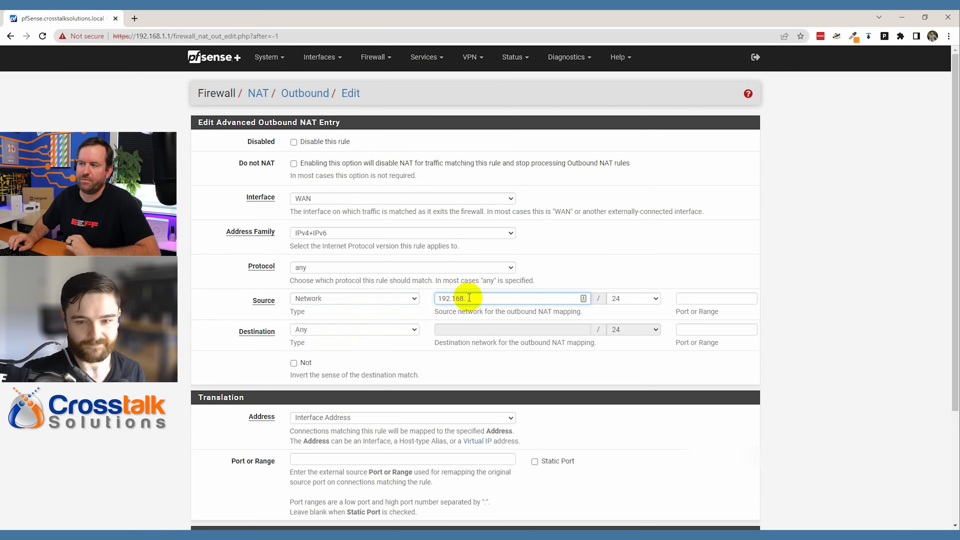
pyautogui.write('1.10')
pyautogui.click(639, 299)
pyautogui.click(641, 311)
pyautogui.click(801, 332)
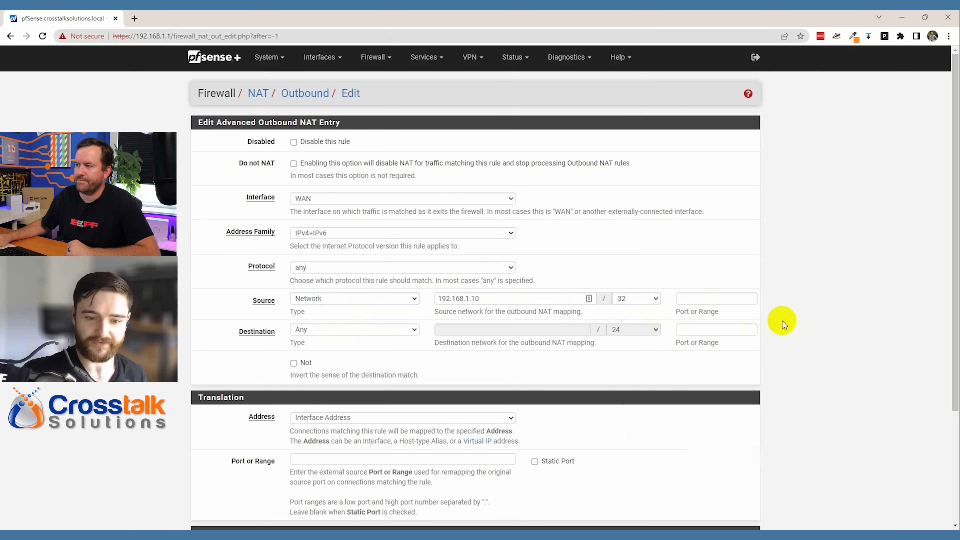
# - Enable Static Port, describe it 'Do not overwrite PBX traffic', and save the mapping
pyautogui.scroll(-3, 768, 320)
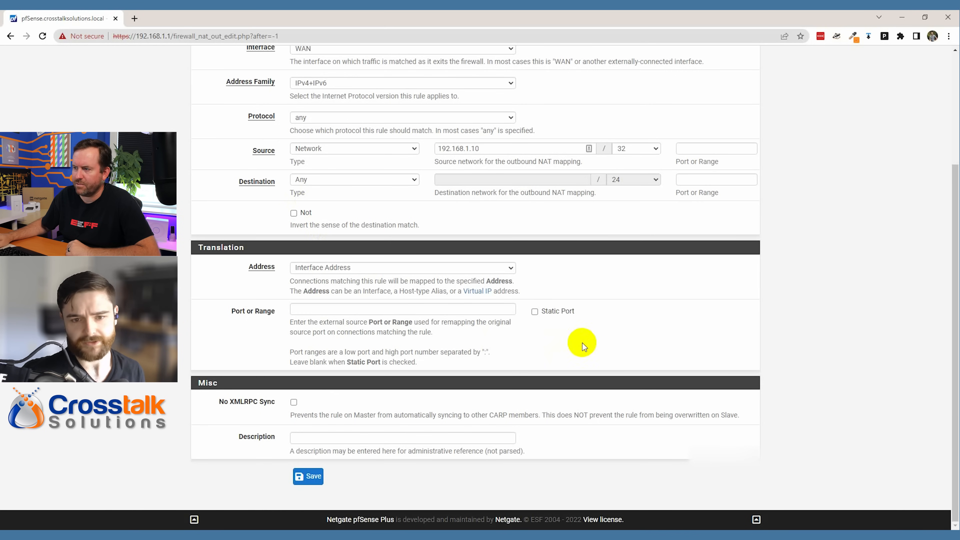
pyautogui.click(534, 312)
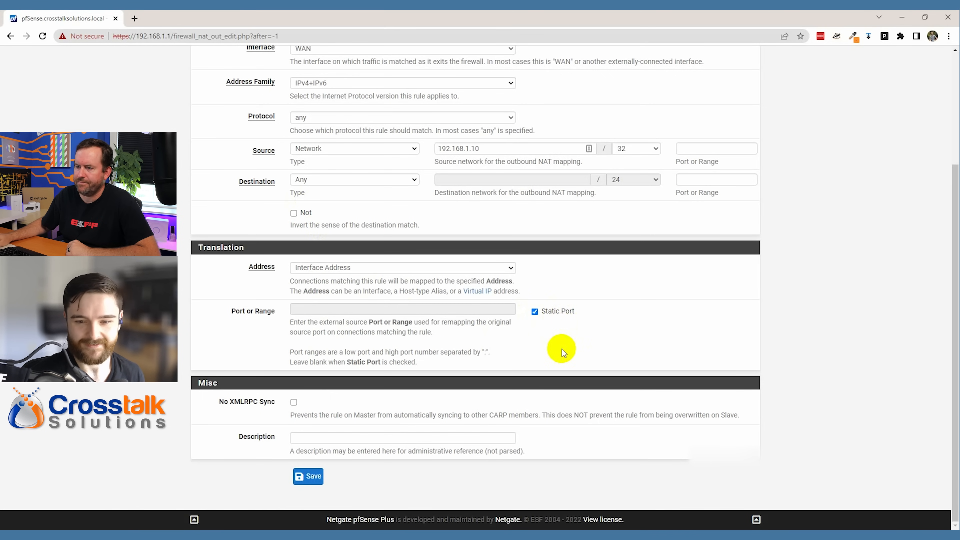
pyautogui.click(360, 436)
pyautogui.write('Do not over')
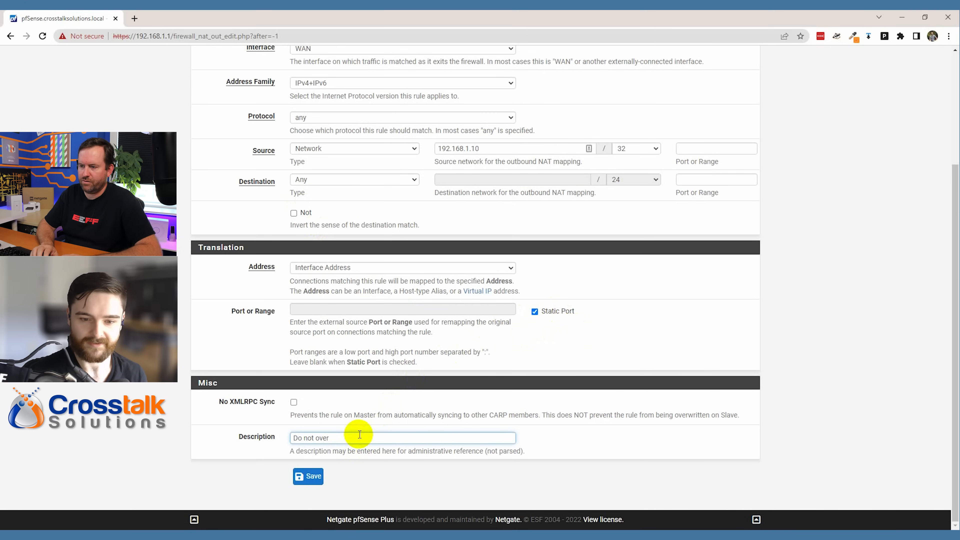
pyautogui.write('write PBX traffic')
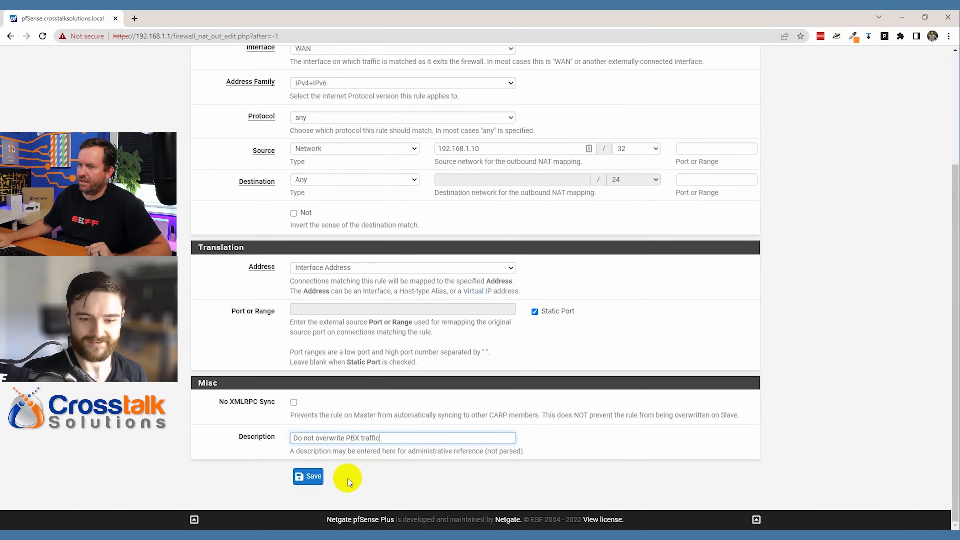
pyautogui.click(306, 478)
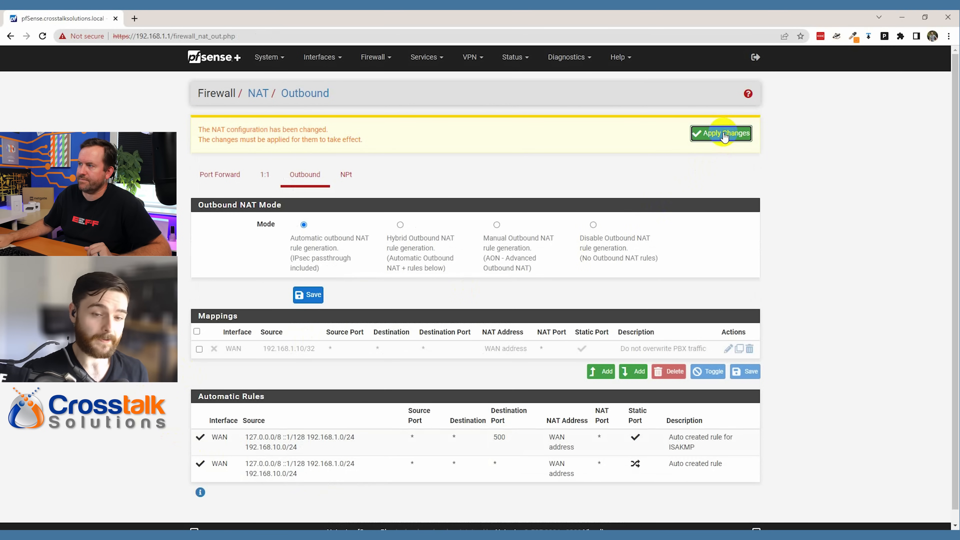
# - Apply the saved outbound NAT change for the 192.168.1.10/32 PBX mapping
pyautogui.click(708, 133)
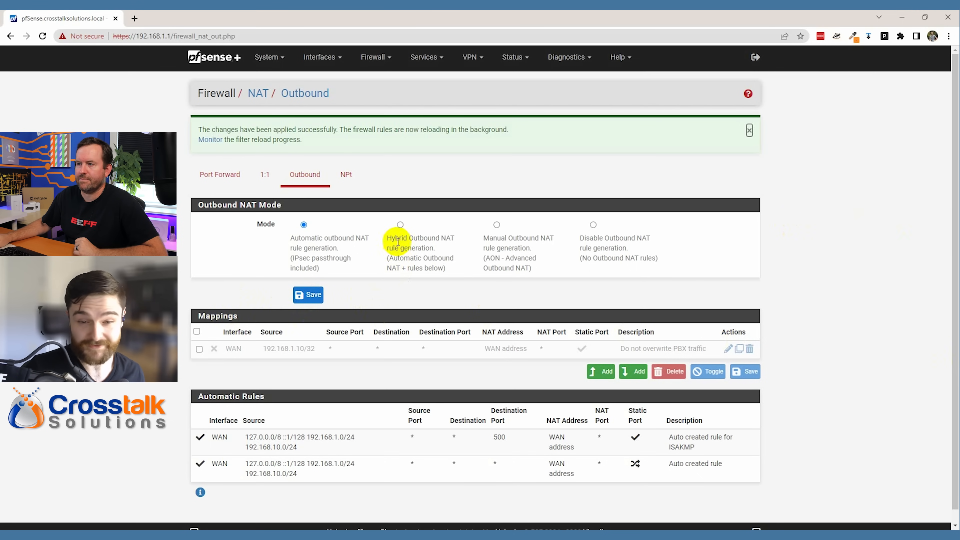
# - Save Hybrid Outbound NAT rule generation mode and apply the change
pyautogui.click(399, 224)
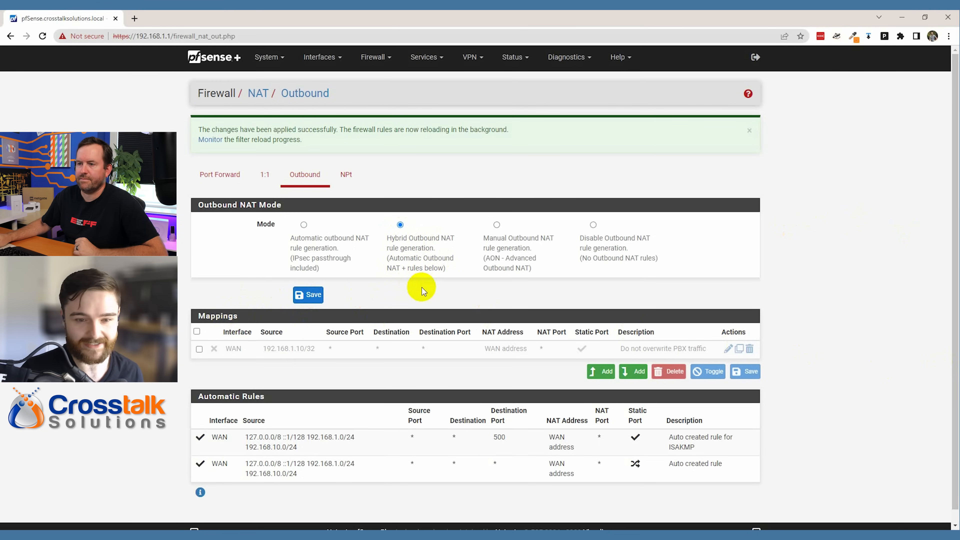
pyautogui.click(300, 296)
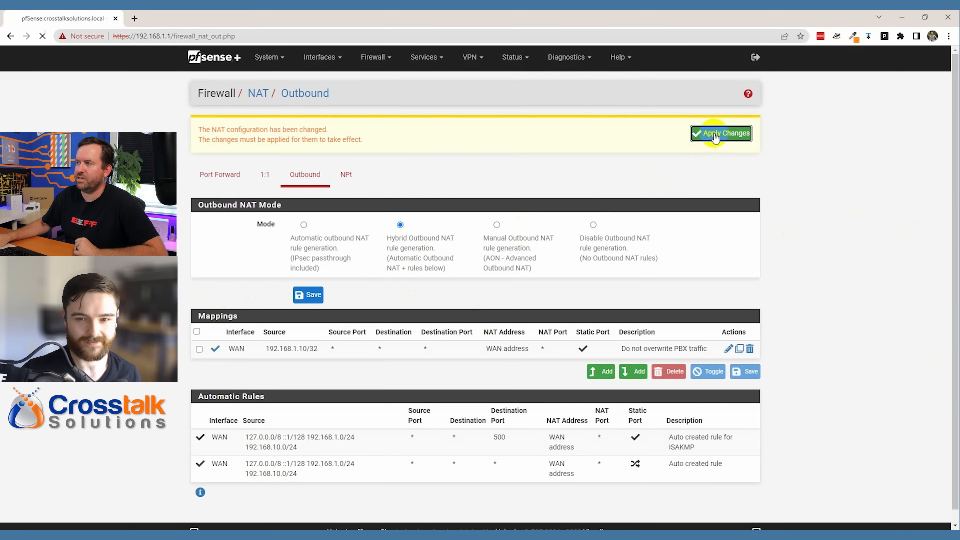
pyautogui.click(715, 137)
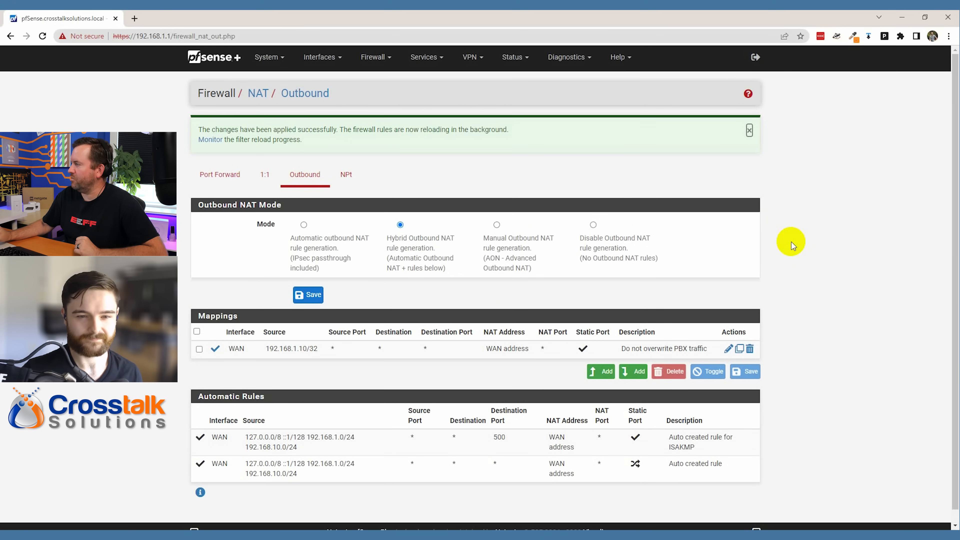